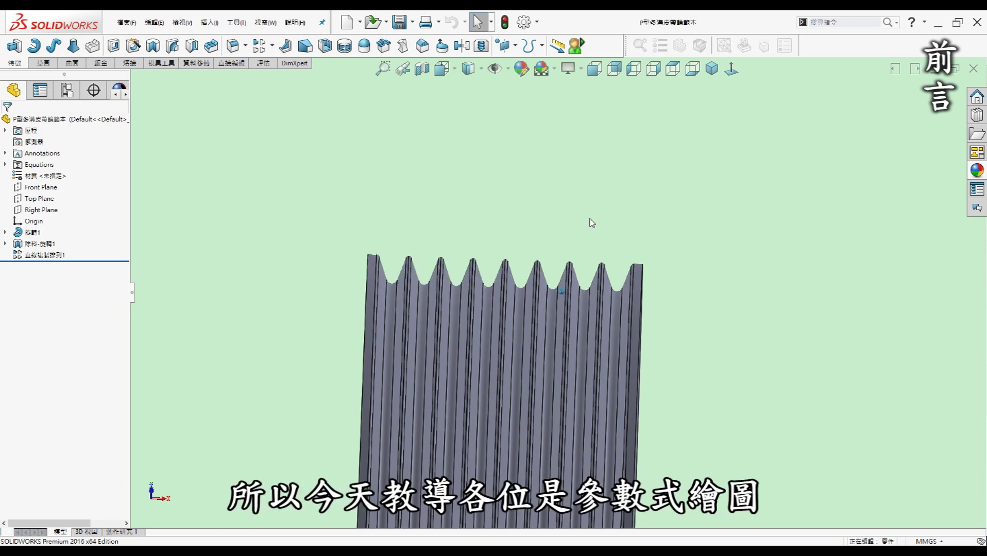
Step: Pan the pulley model slightly upward and turn it to another view
middle_drag(586, 220, 588, 214)
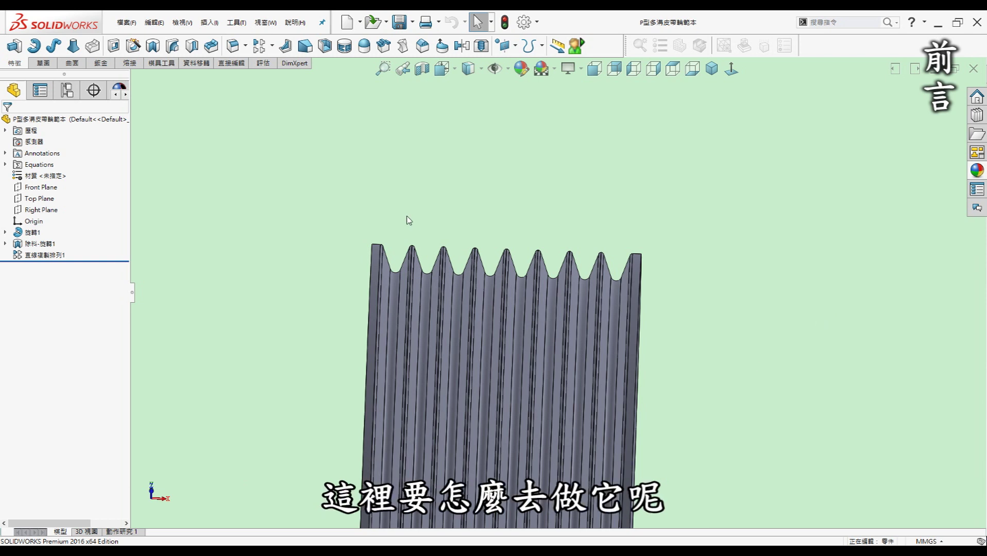
key(Right)
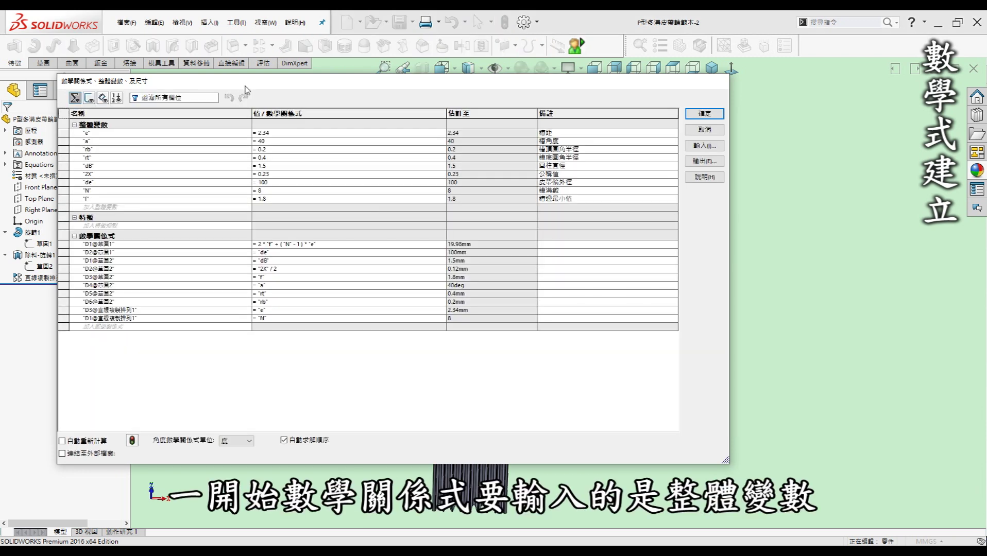
Step: Move the Equations dialog aside and shift the formula notes to reveal the table
drag(247, 87, 315, 74)
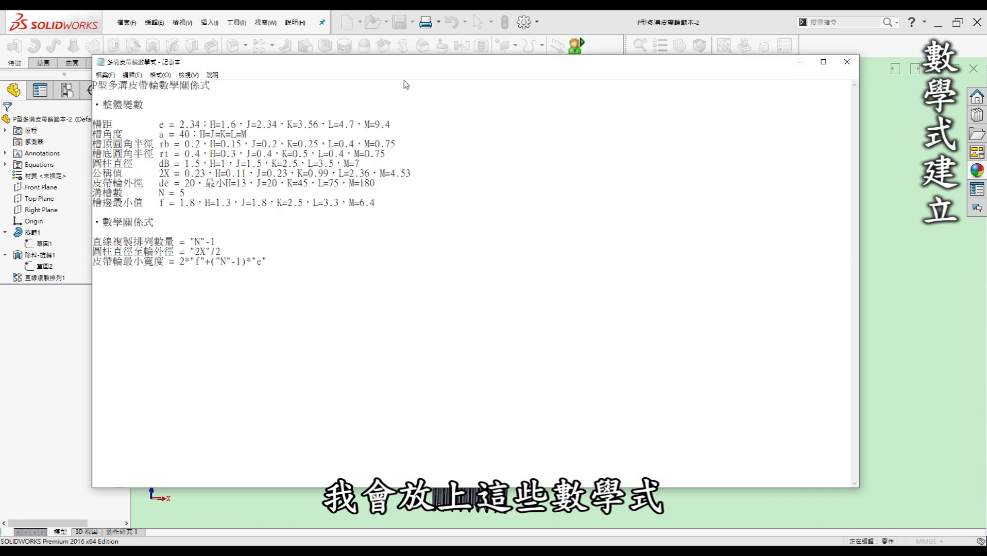
drag(407, 62, 535, 156)
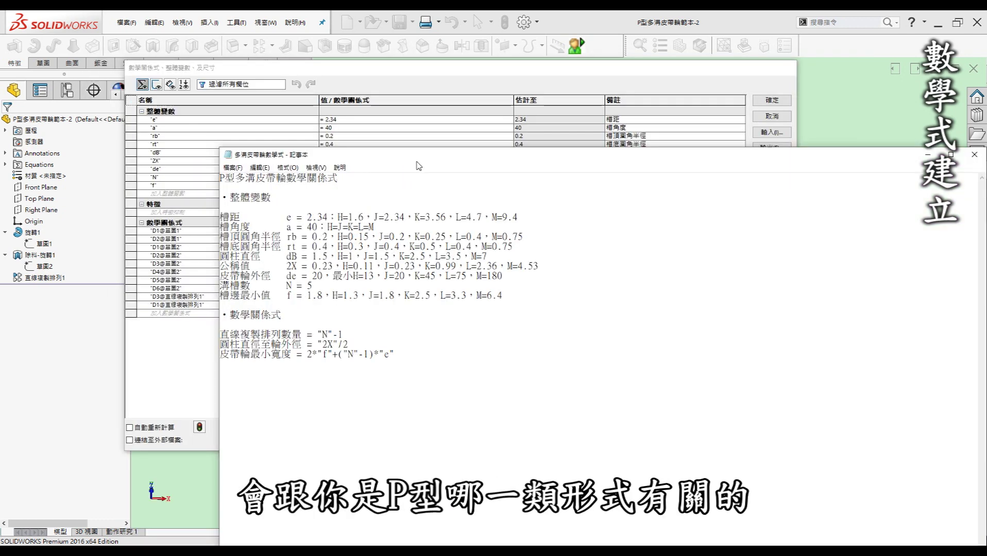
Step: Reposition the Notepad formula notes lower right, keeping the global variables visible above
drag(419, 158, 398, 179)
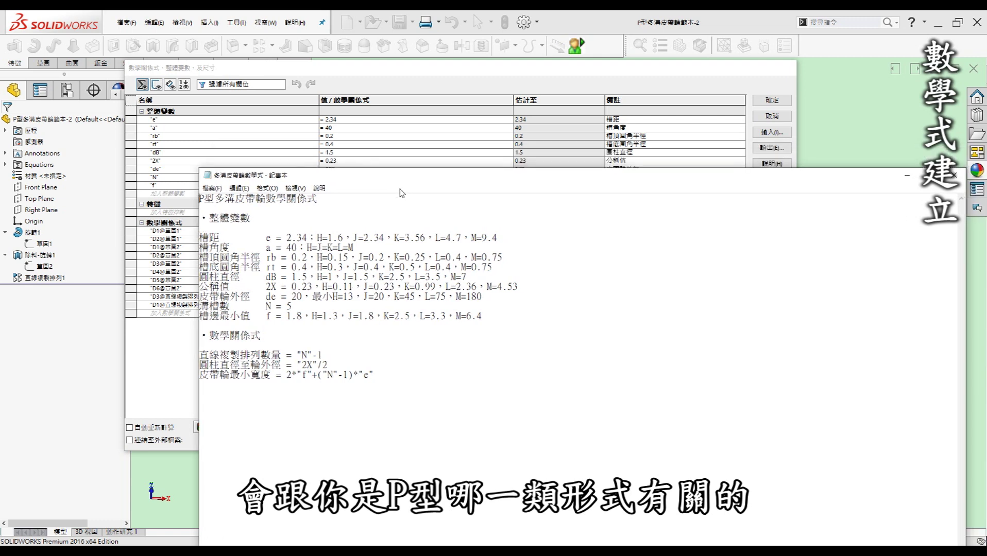
drag(513, 178, 517, 212)
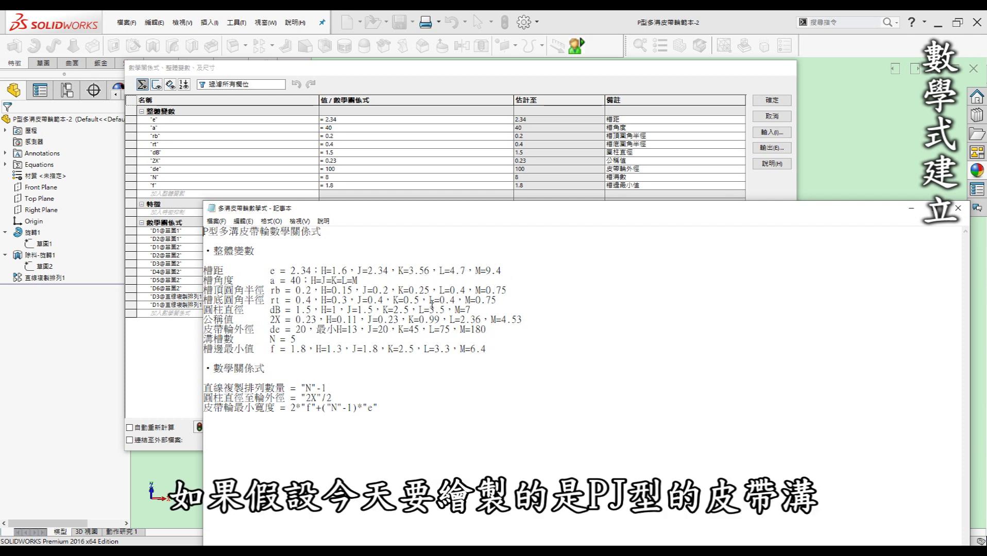
drag(367, 214, 403, 220)
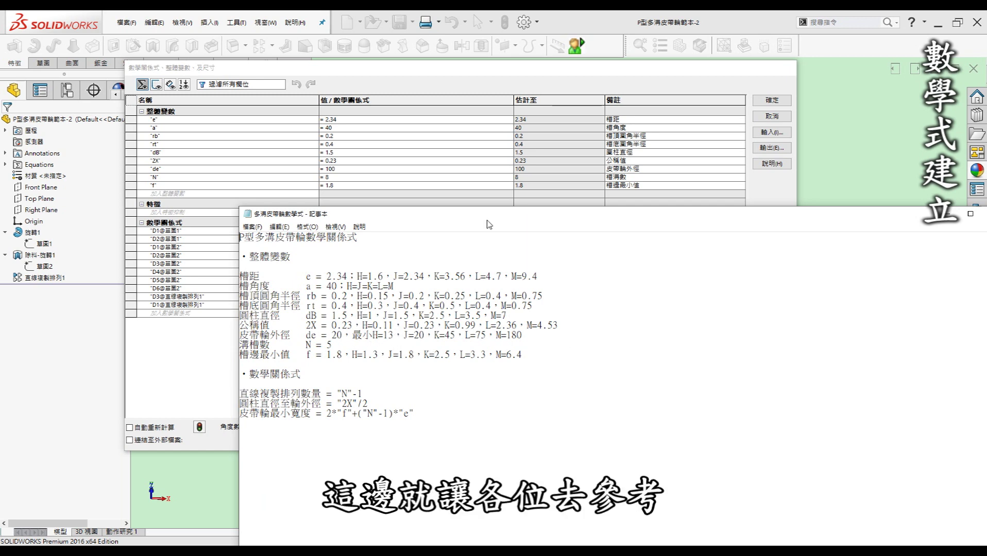
drag(433, 213, 346, 127)
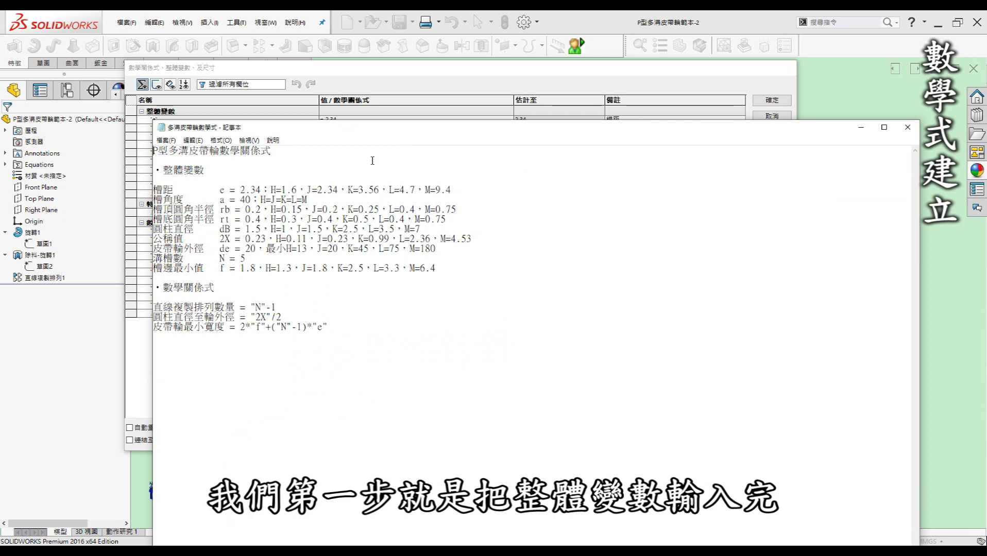
Step: Minimize the Notepad formula notes to return to the bare SOLIDWORKS part
click(861, 128)
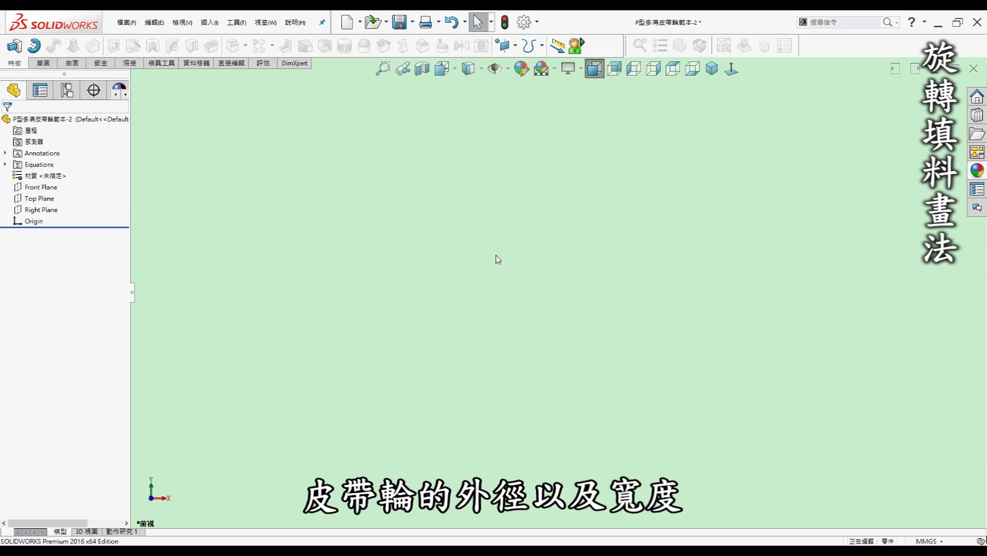
Step: Draw a centre rectangle above the origin in a new Front Plane sketch
click(41, 187)
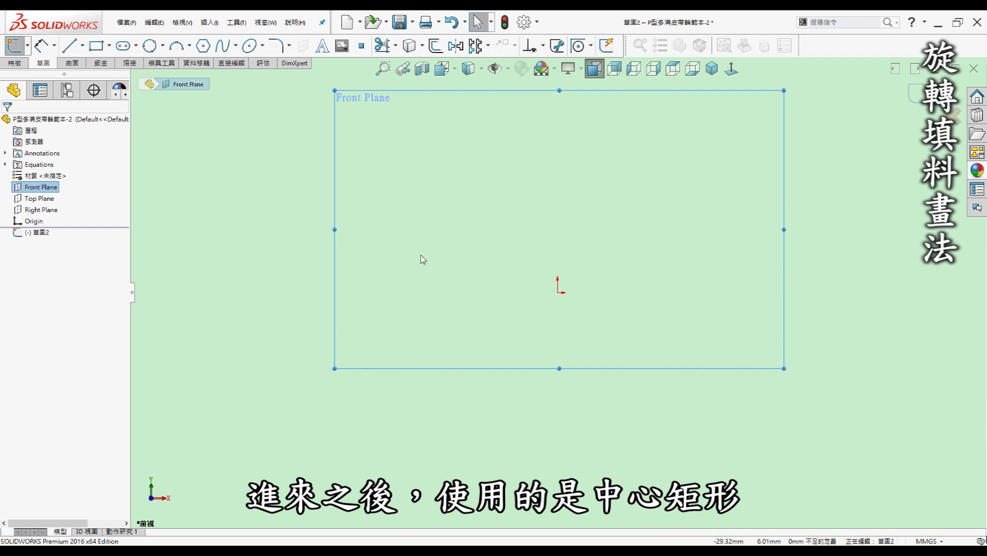
key(r)
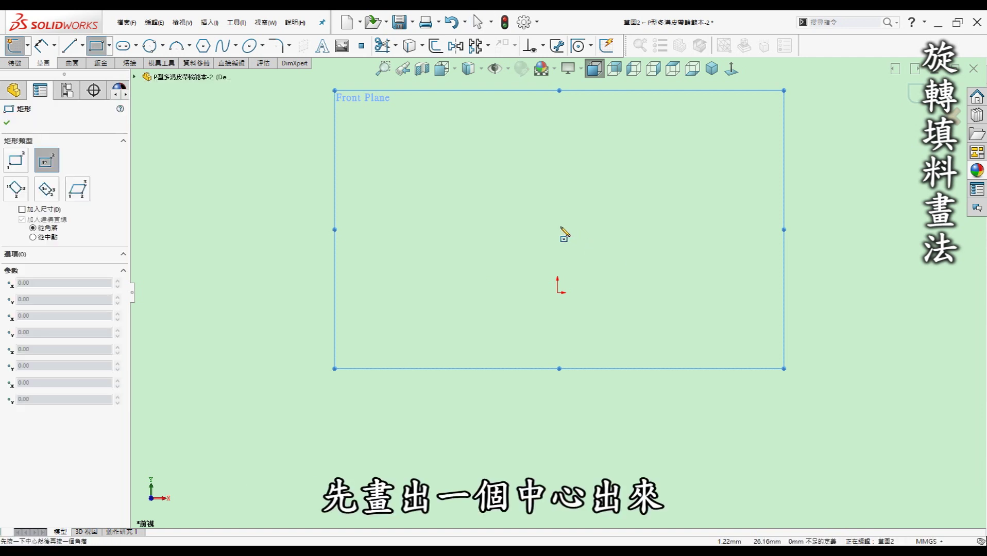
click(556, 222)
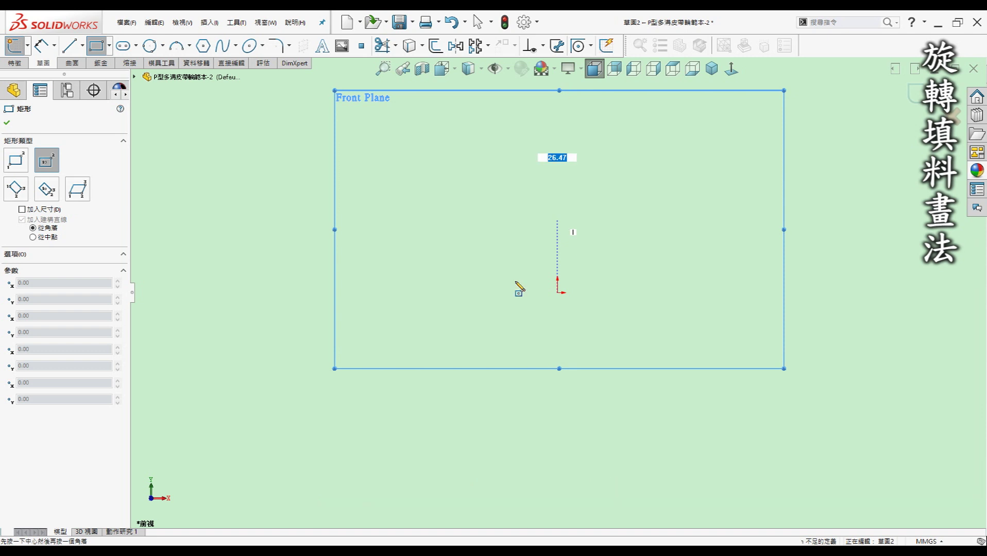
click(530, 261)
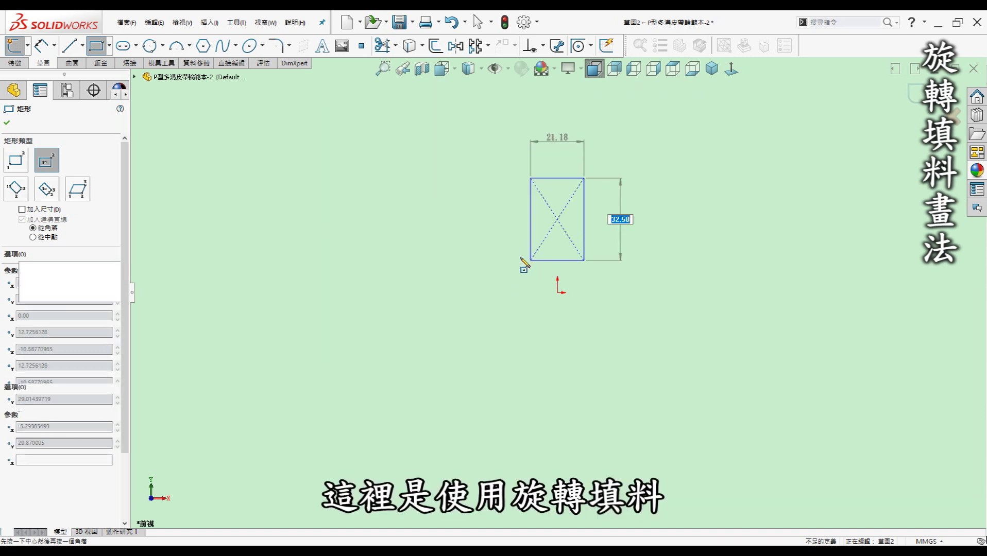
key(Escape)
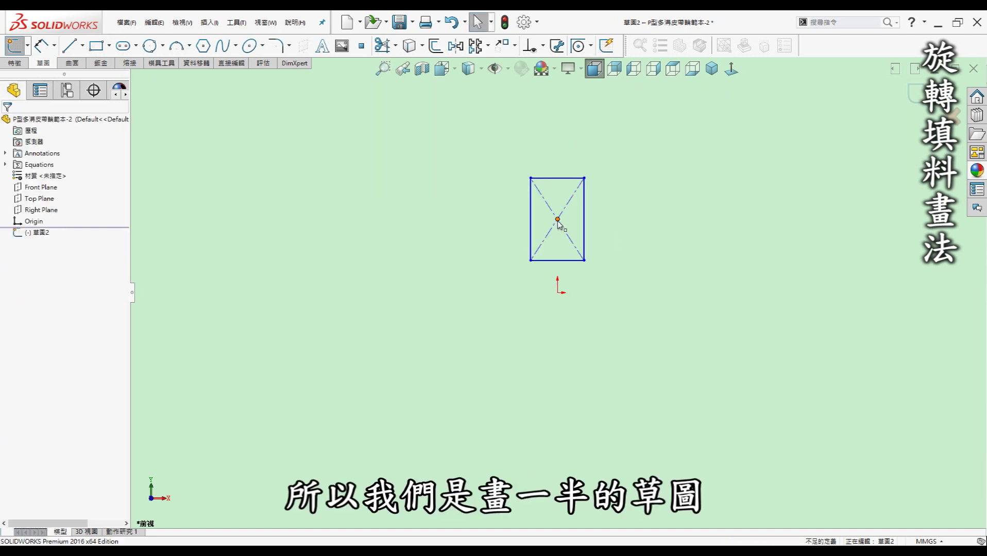
Step: Add a Vertical relation between the rectangle's centre point and the origin
click(557, 220)
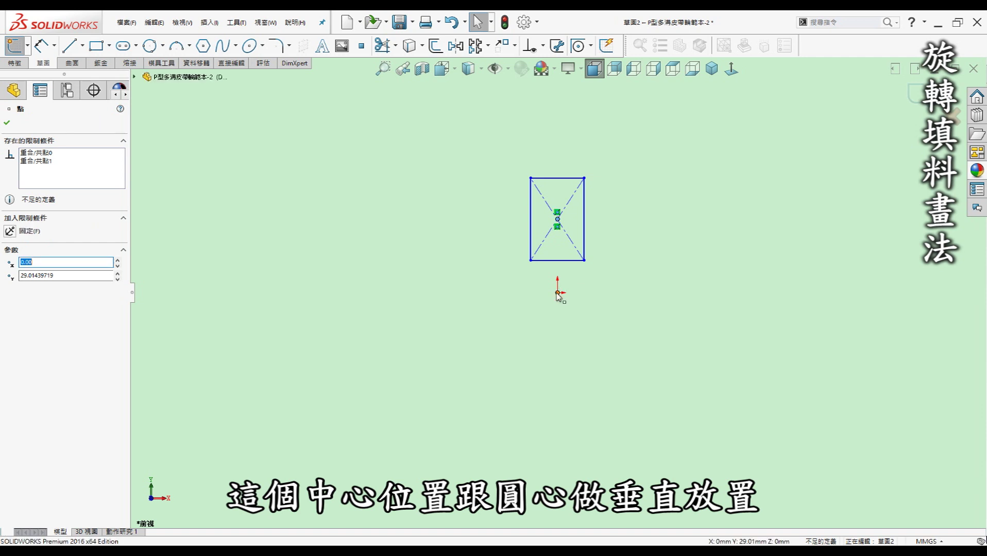
ctrl+click(557, 293)
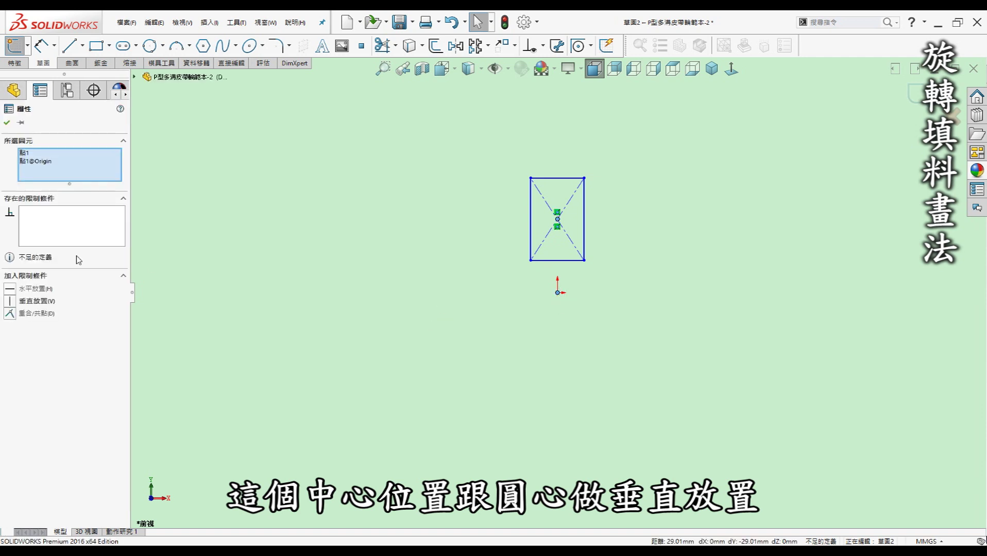
click(42, 301)
click(593, 293)
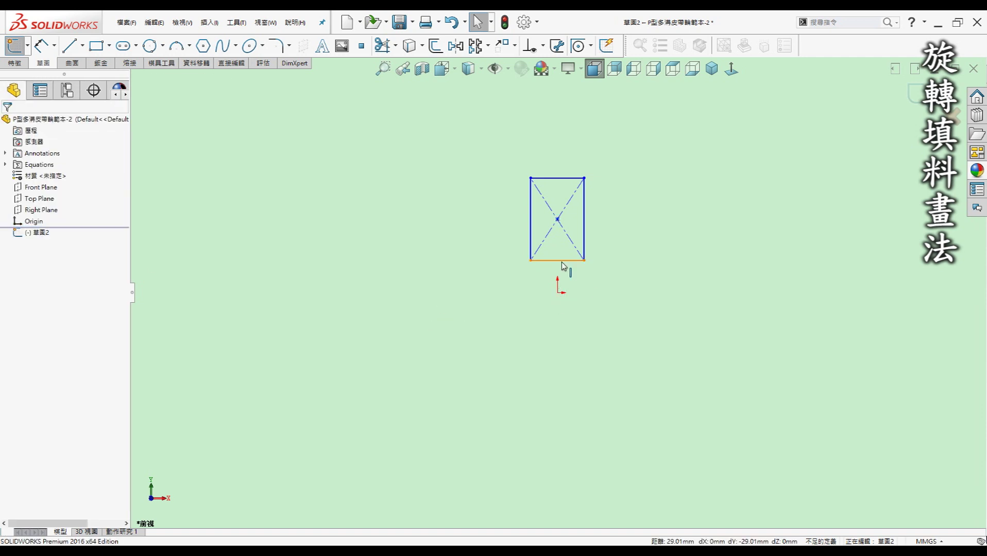
Step: Make the rectangle's bottom edge Coincident with the origin
click(558, 289)
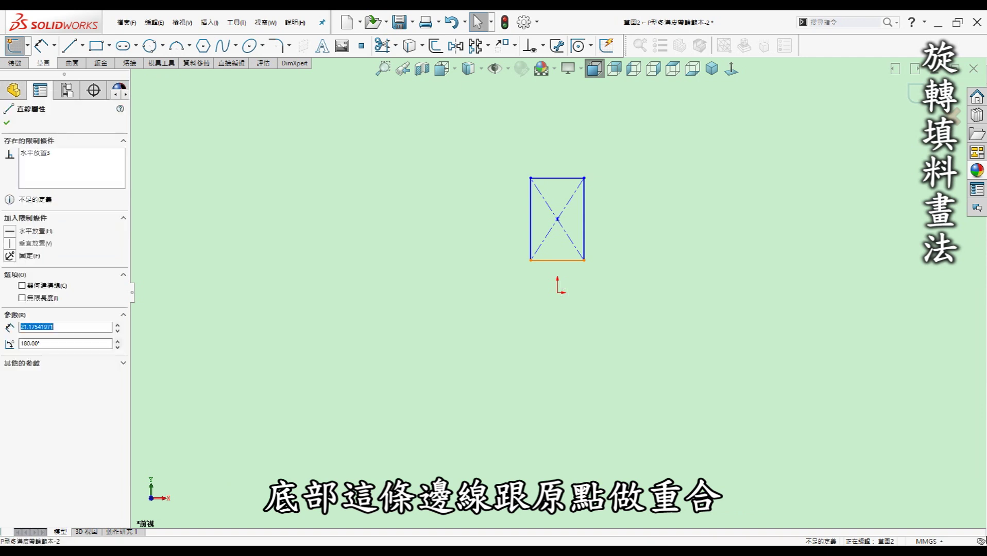
key(Escape)
ctrl+click(557, 294)
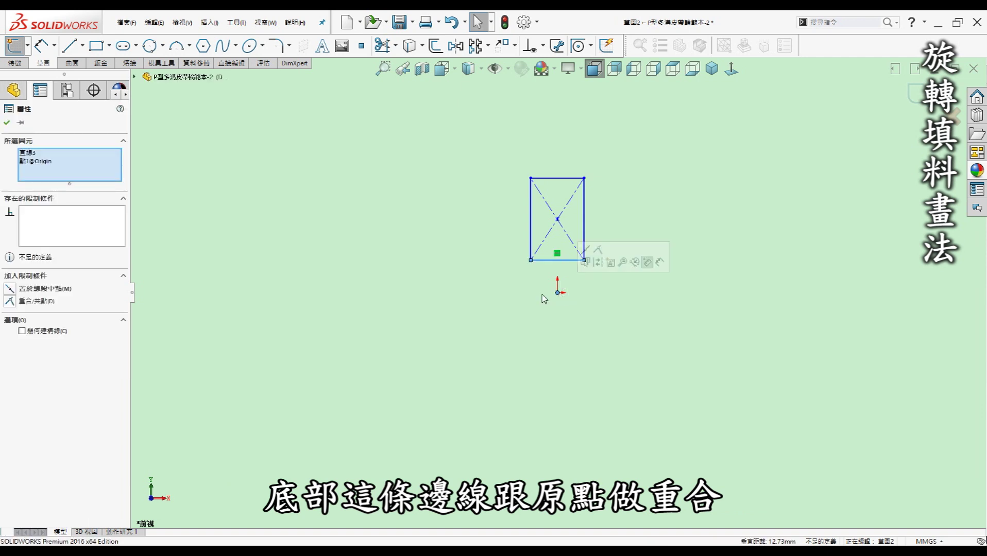
click(35, 302)
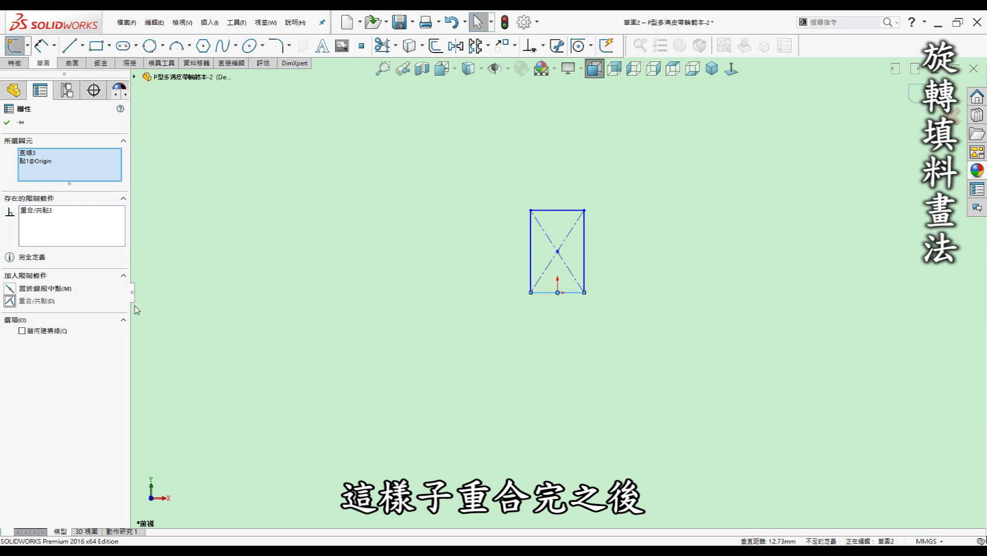
click(667, 278)
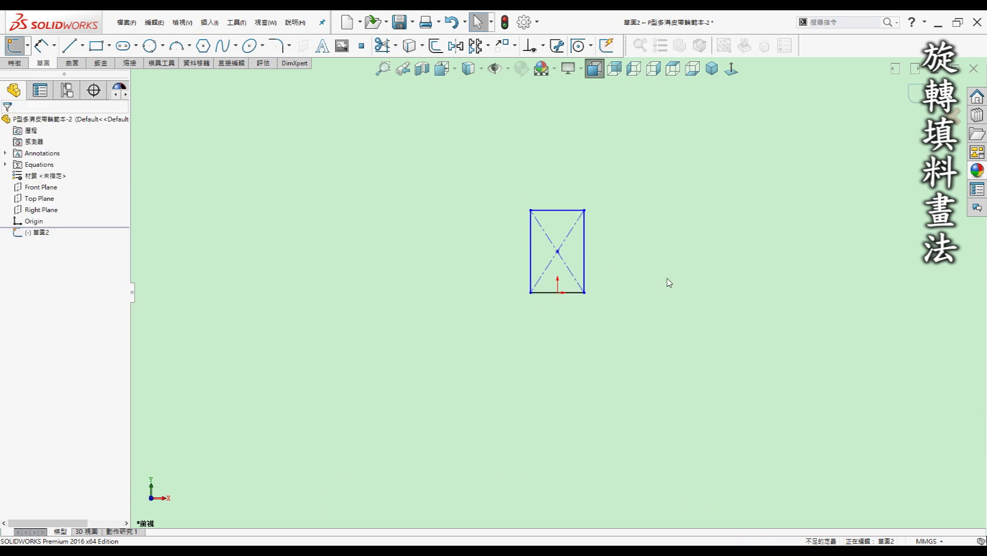
key(l)
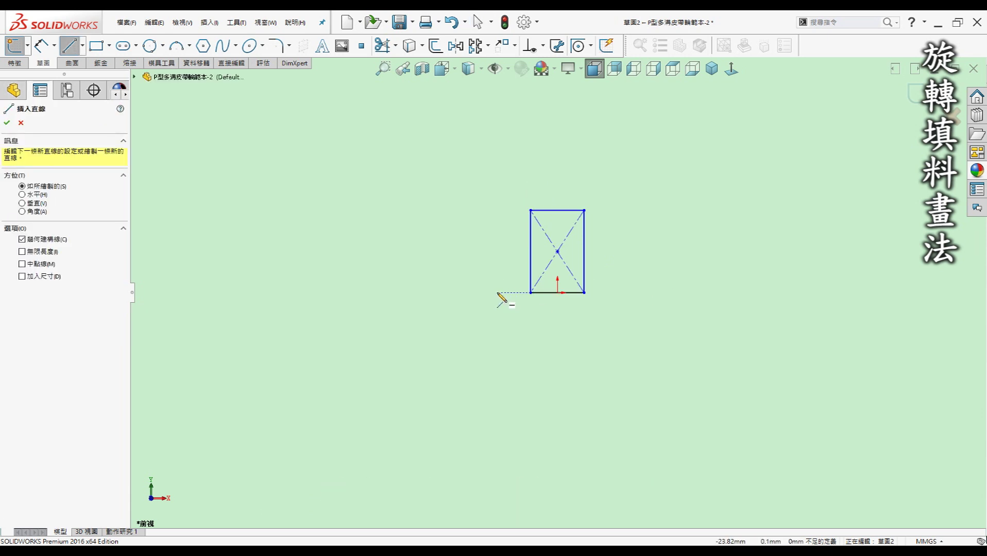
Step: Draw a horizontal construction centerline along the bottom edge through the origin, past both sides
click(497, 293)
click(620, 293)
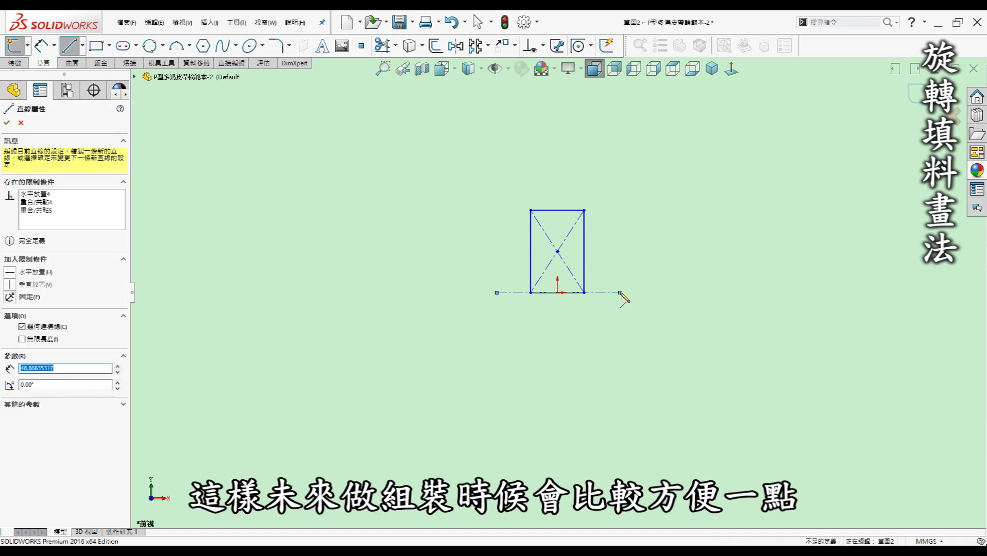
key(Escape)
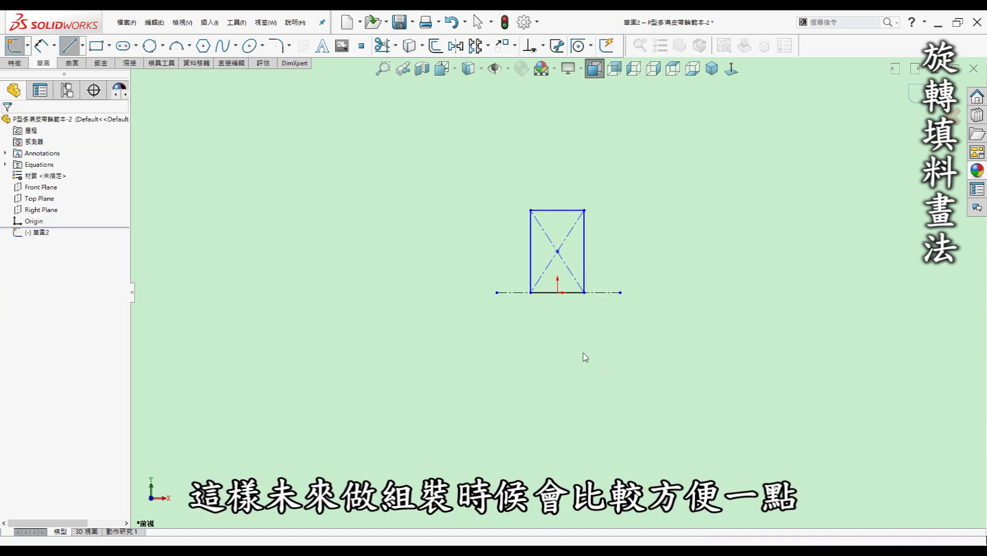
key(Escape)
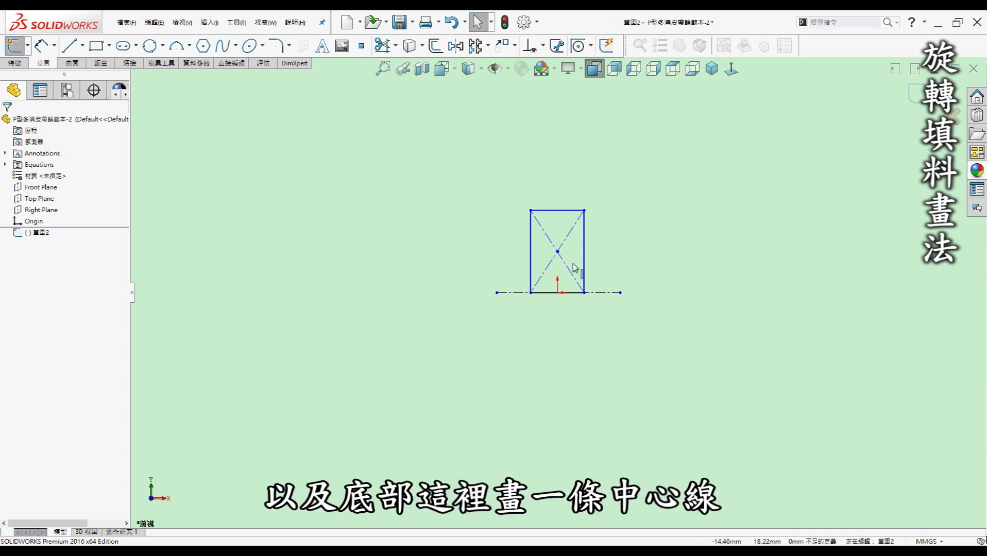
Step: Dimension from the rectangle's top edge to the centerline, placed left of the sketch
key(d)
click(548, 211)
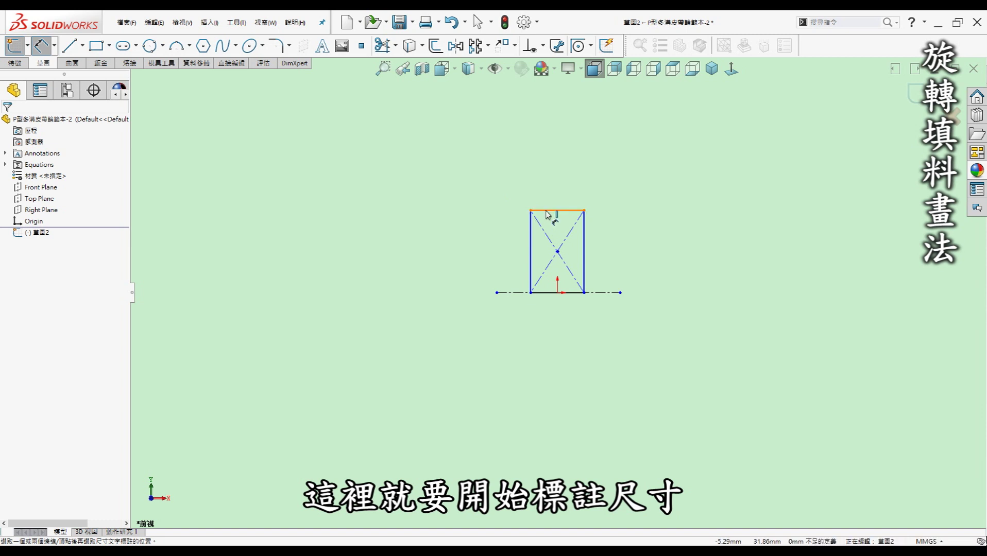
click(511, 293)
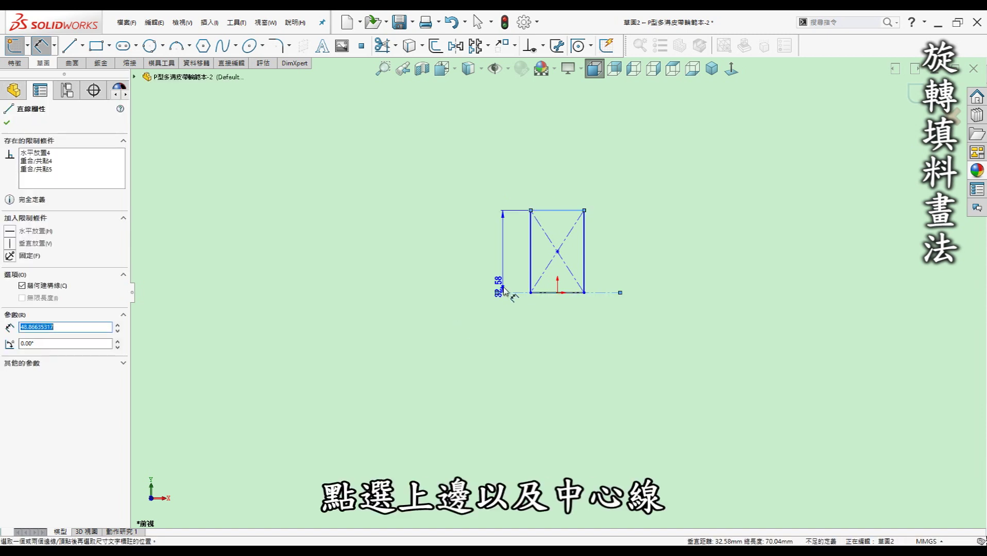
click(472, 307)
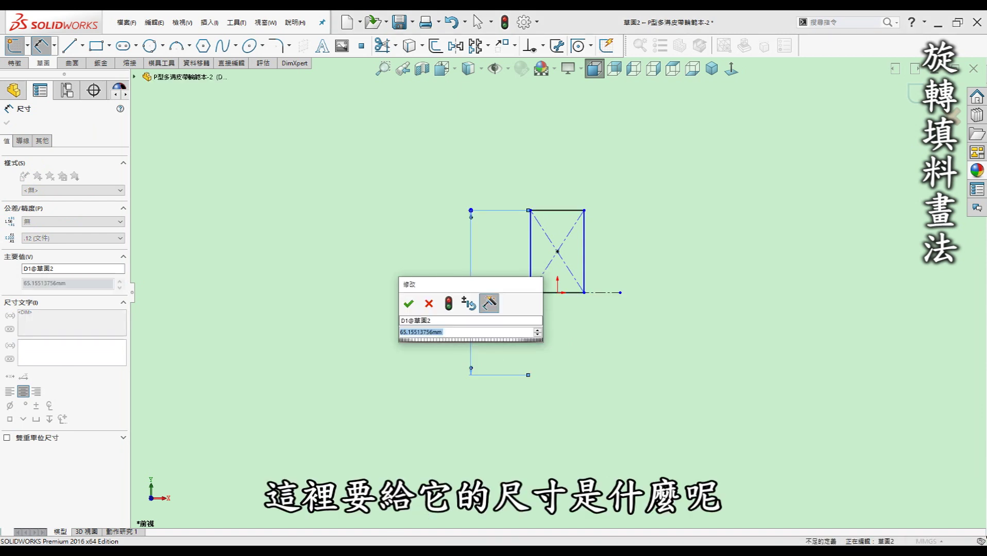
Step: Drive that dimension with the global variable "de" so it reads 100
key(alt+Tab)
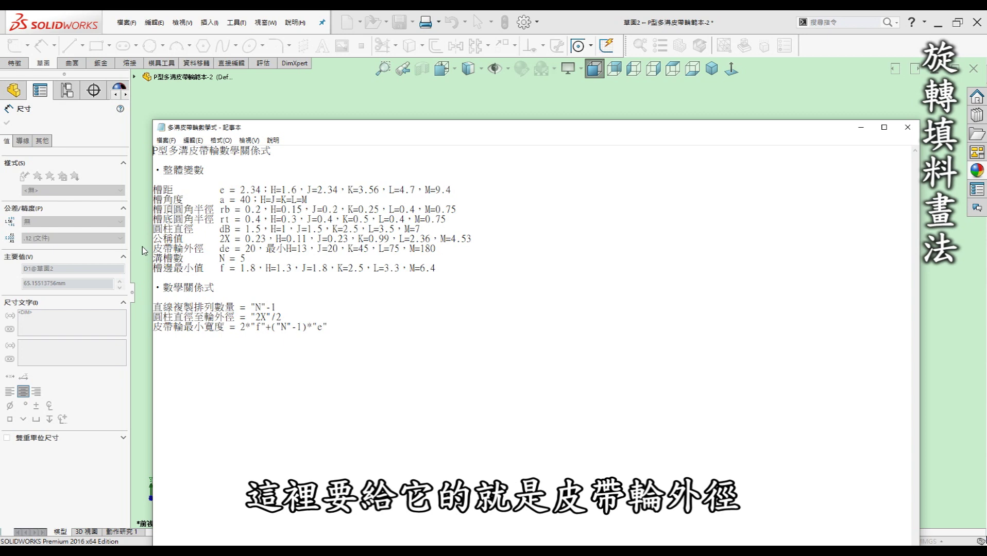
click(861, 127)
click(453, 343)
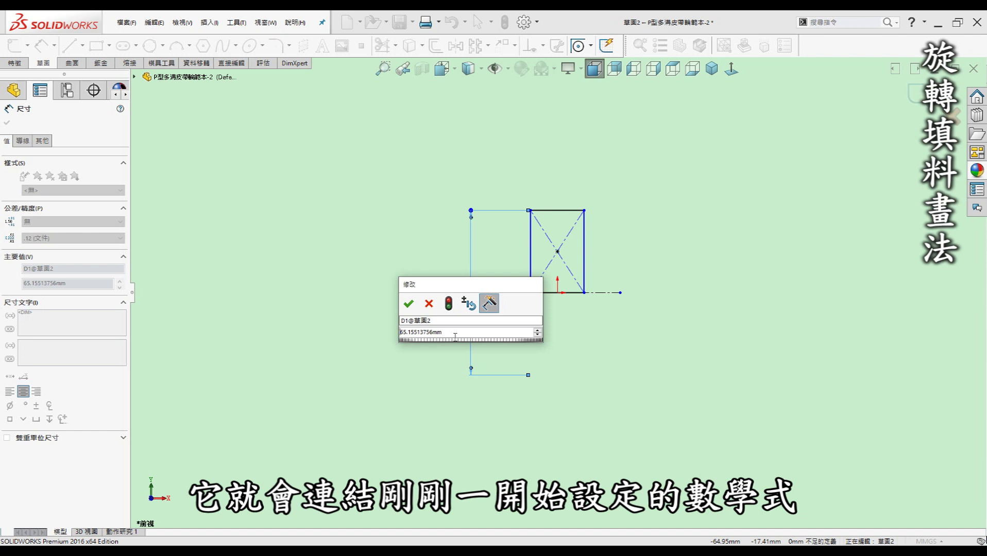
double_click(456, 337)
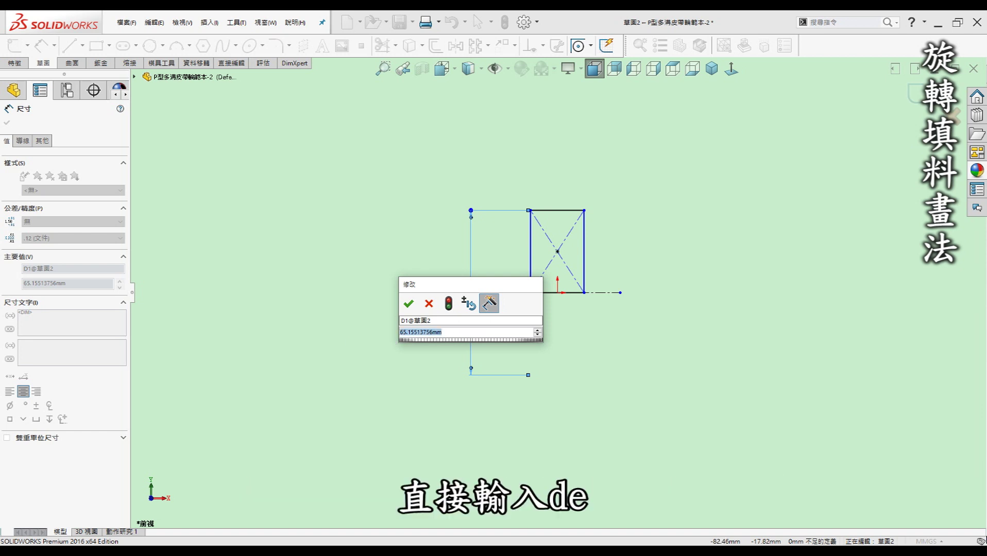
text(=")
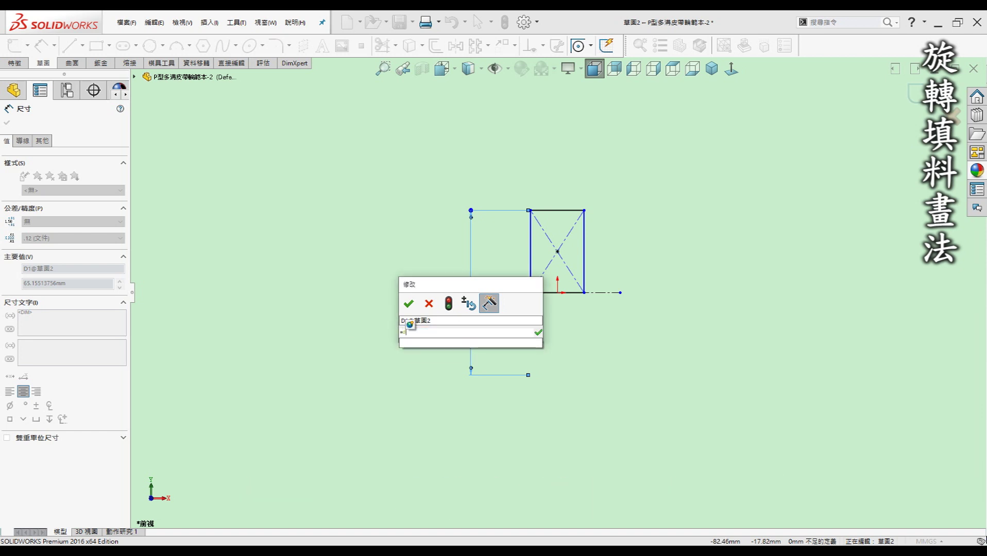
text(de)
click(444, 345)
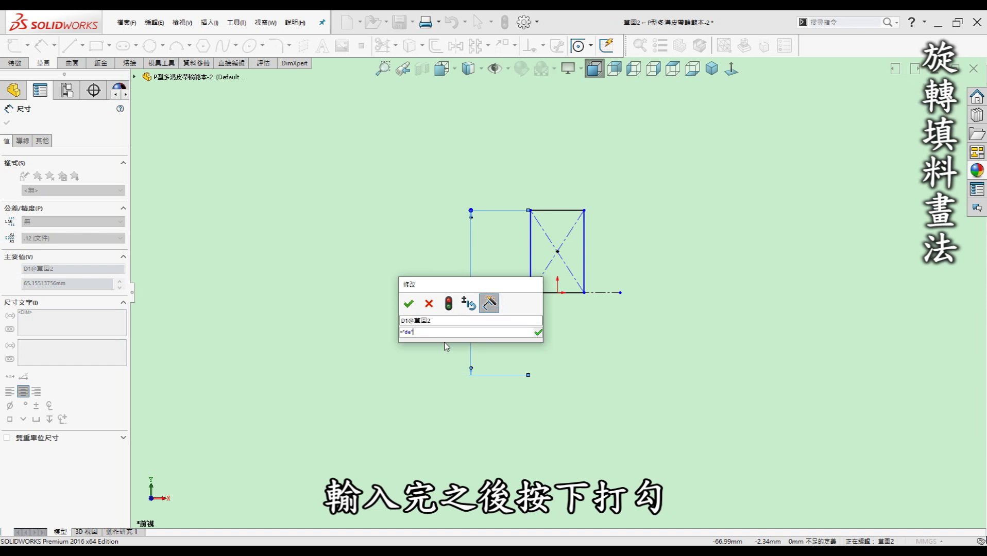
click(410, 305)
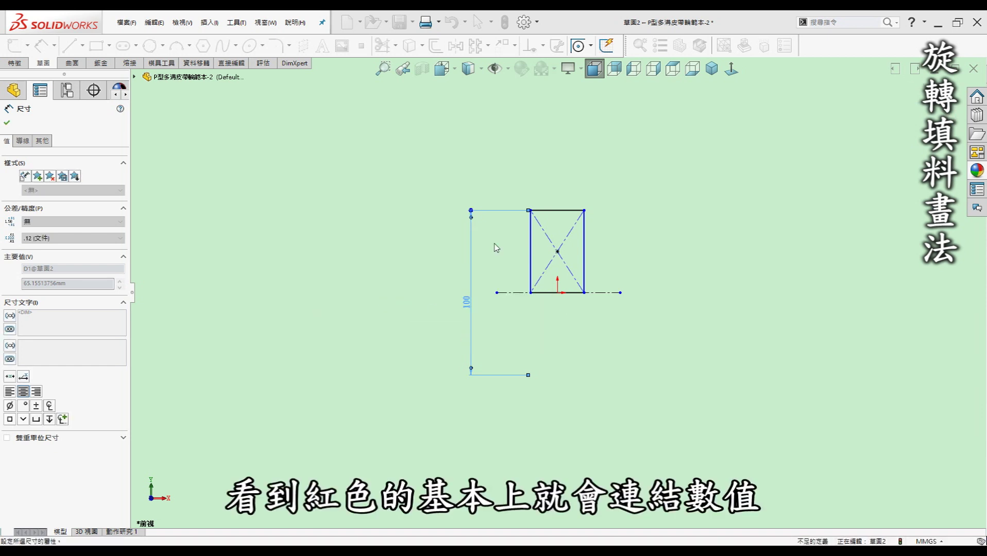
click(641, 344)
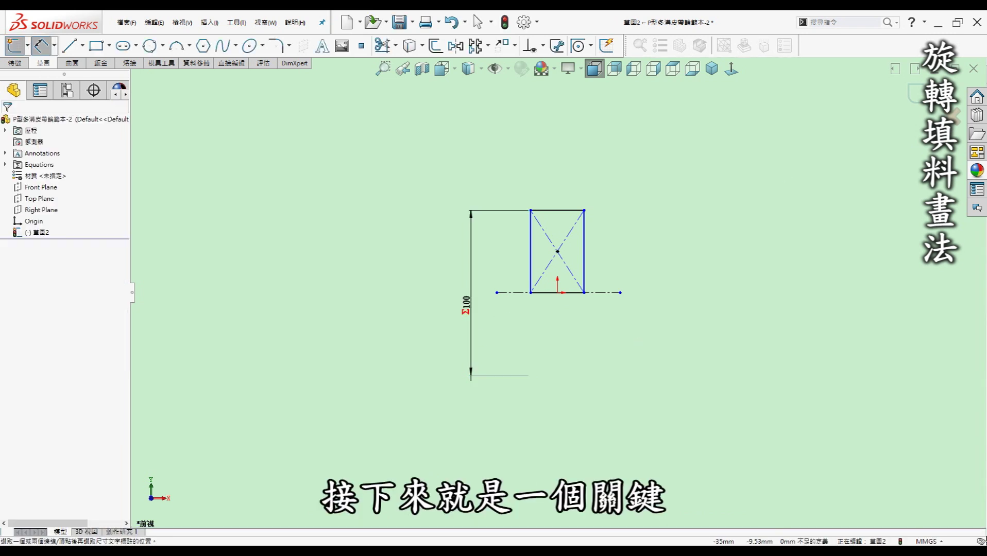
Step: Dimension the rectangle's width with the equation 2*"f"+("N"-1)*"e", giving 19.98
key(alt+Tab)
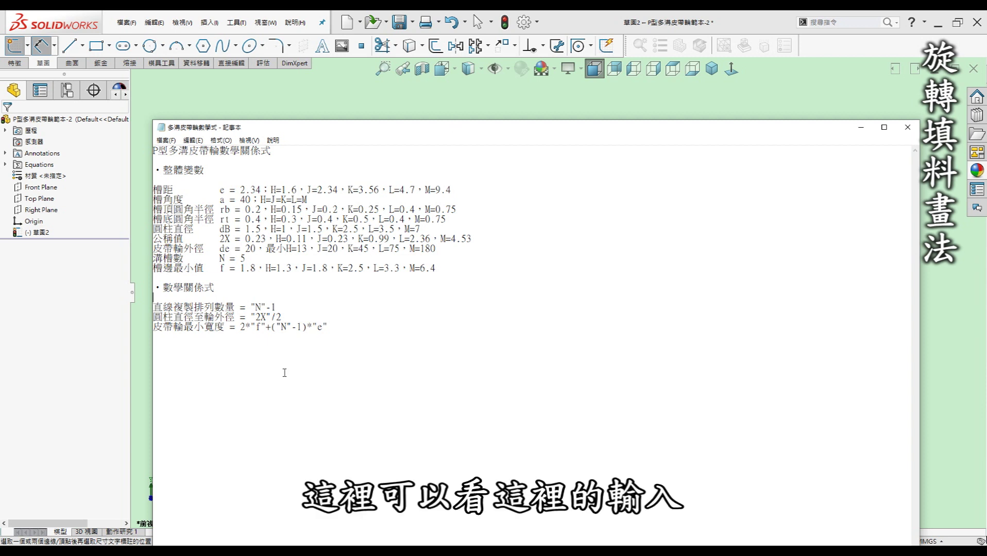
drag(328, 327, 240, 328)
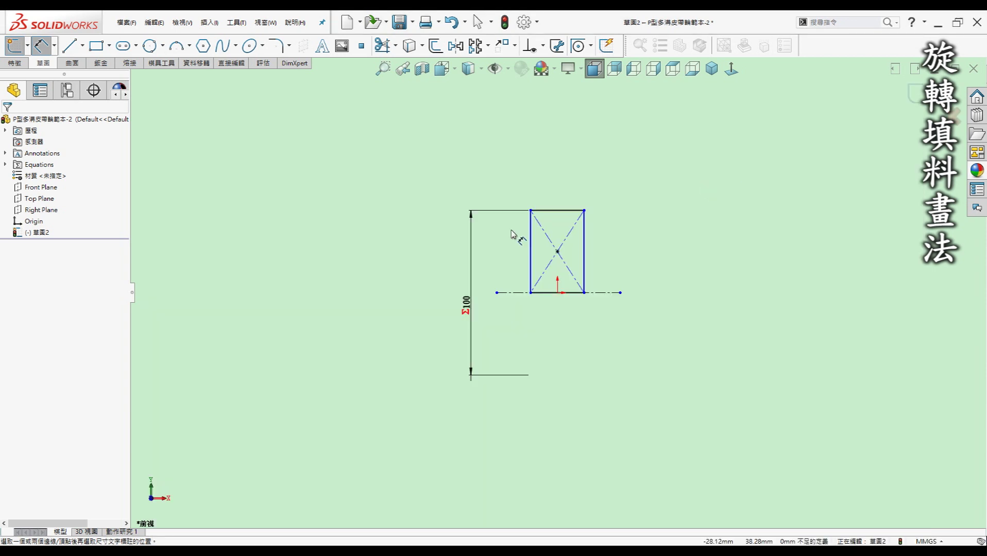
click(557, 196)
text(=2*"F"+("N"-1)*"e")
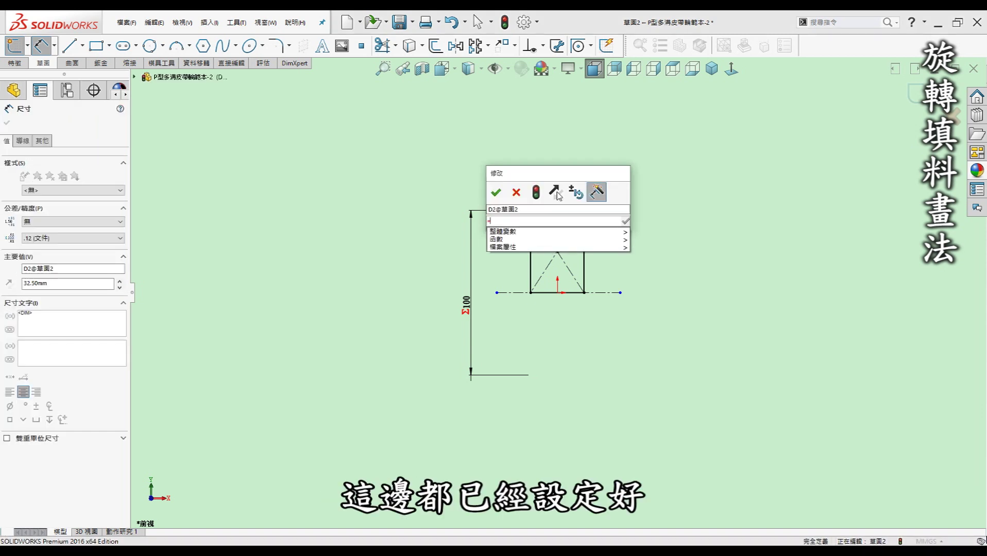
click(496, 193)
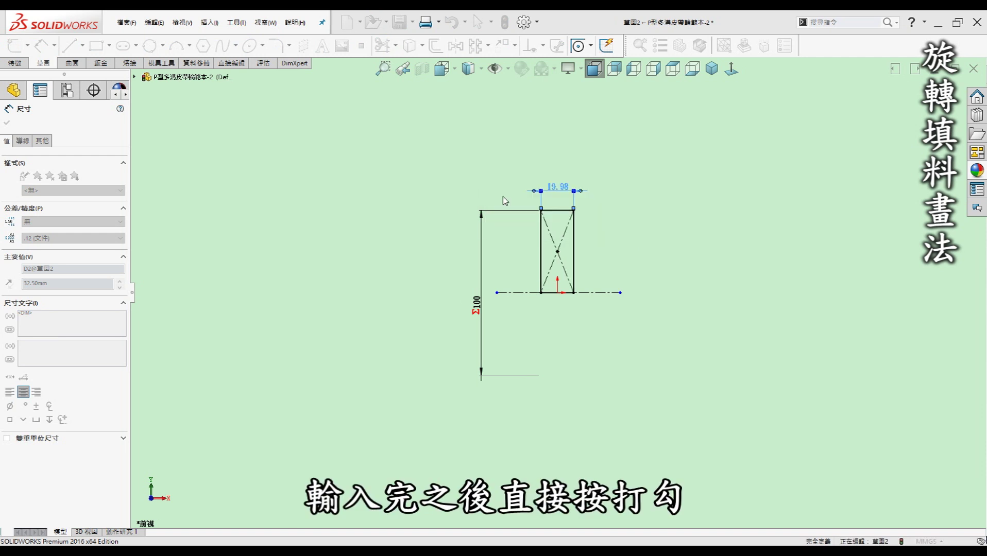
click(671, 217)
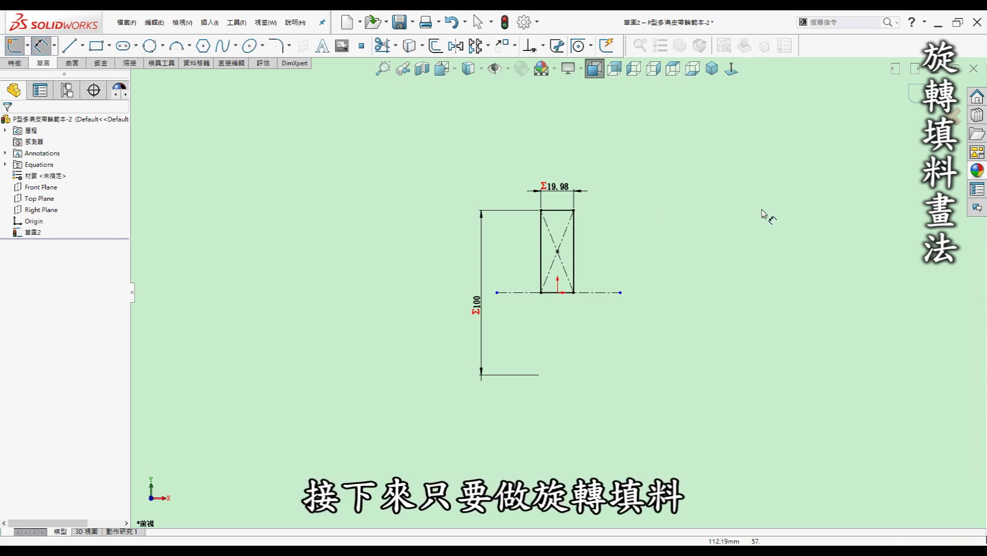
key(r)
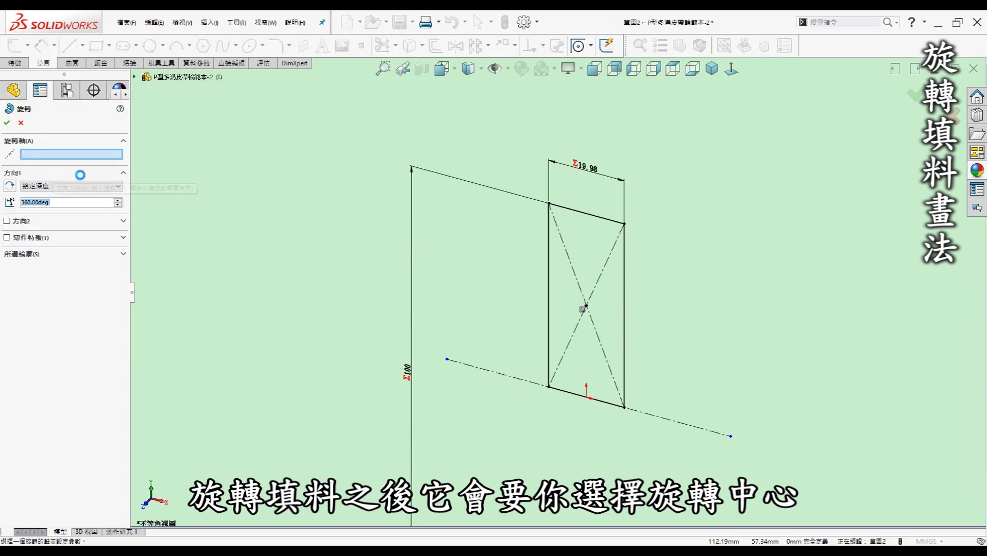
Step: Revolve the rectangle 360° about the centerline into disc 旋轉1, shown isometrically
click(534, 384)
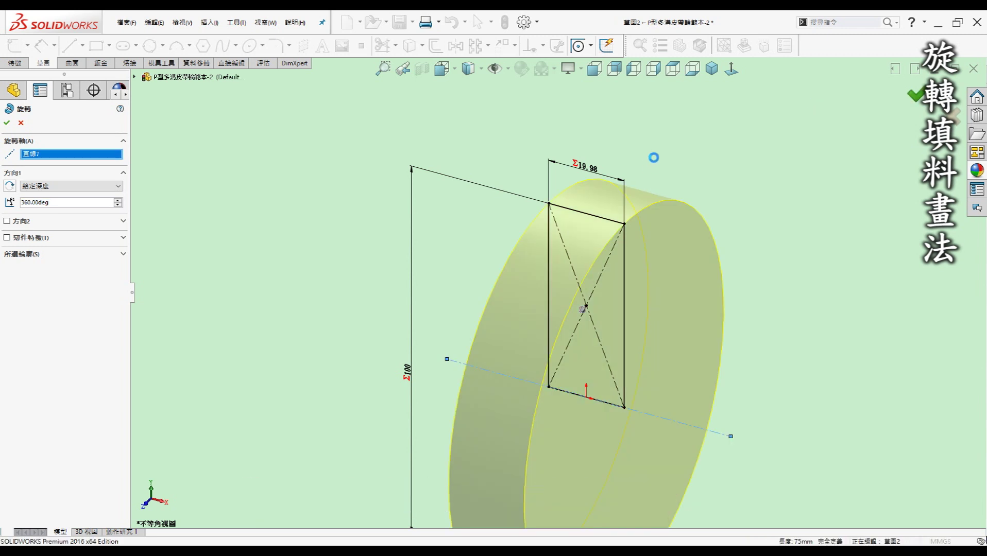
key(Return)
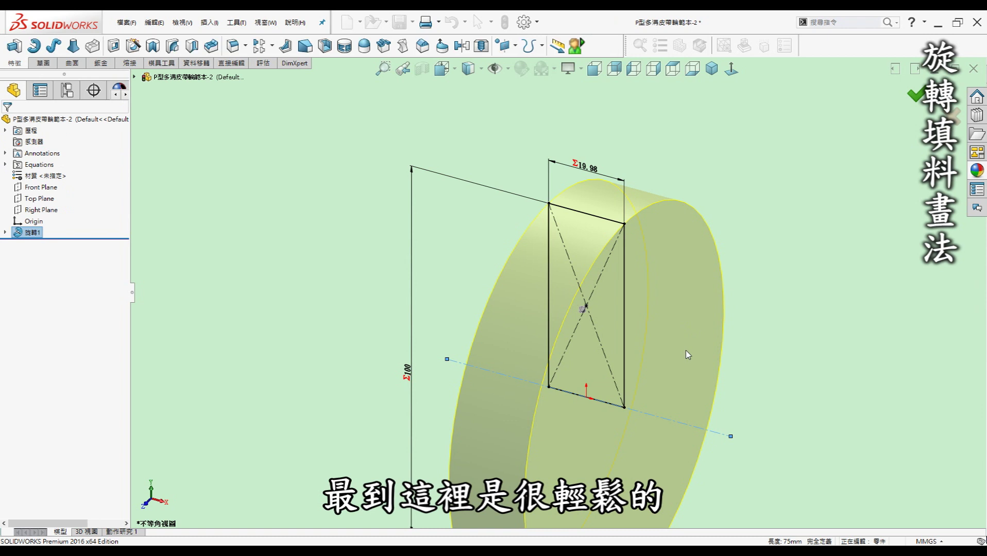
click(712, 68)
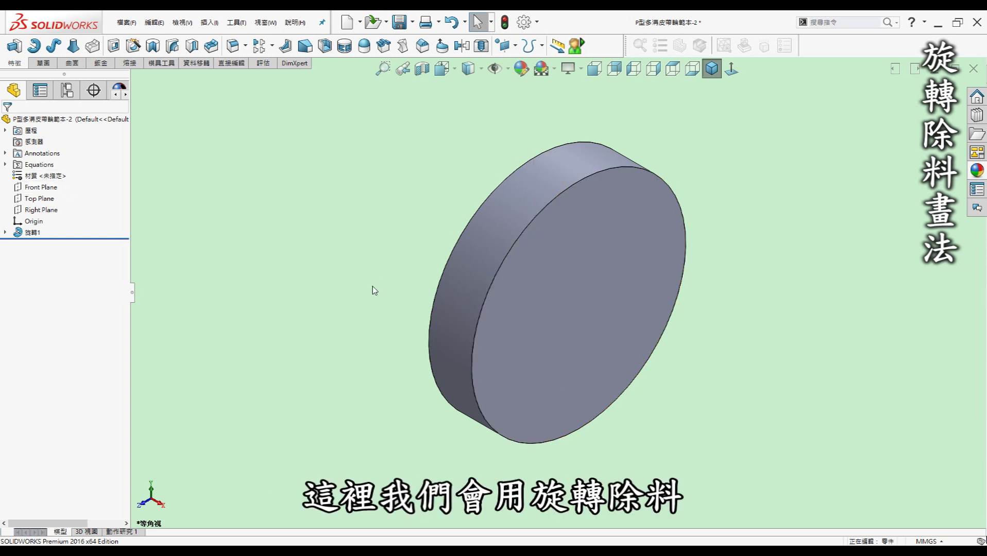
Step: Open sketch 草圖3 on the Front Plane face-on, zoomed in, starting a line at the disc's top edge
click(41, 187)
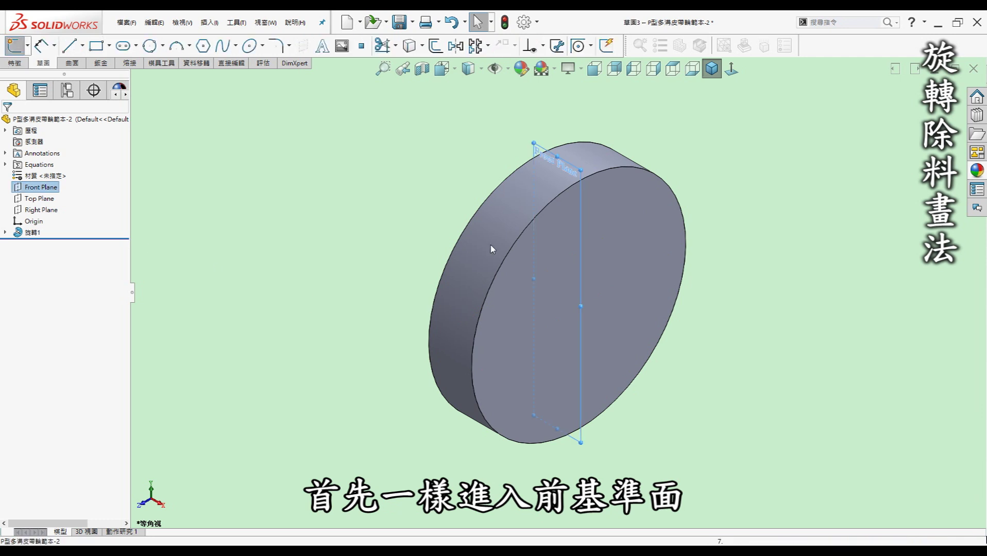
click(739, 72)
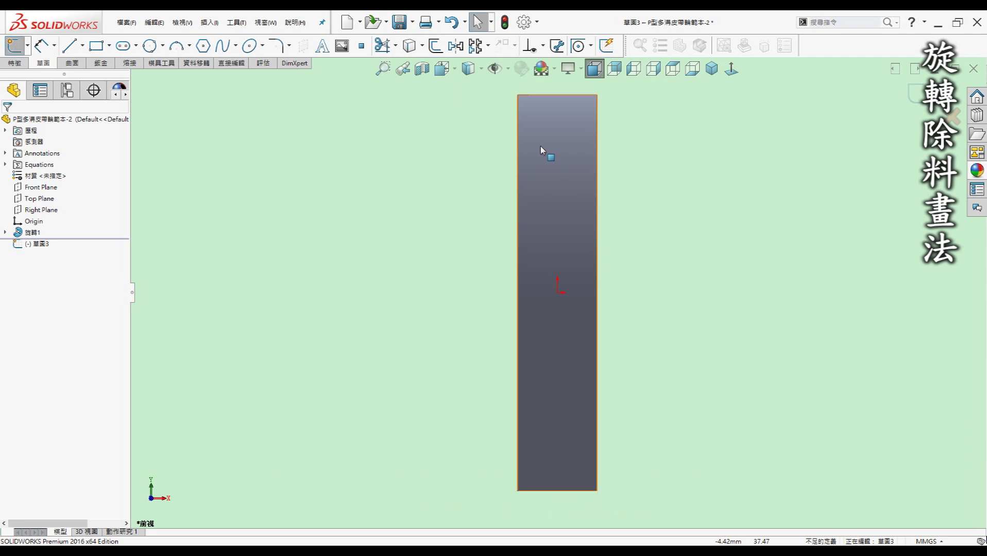
scroll(536, 112, down, 3)
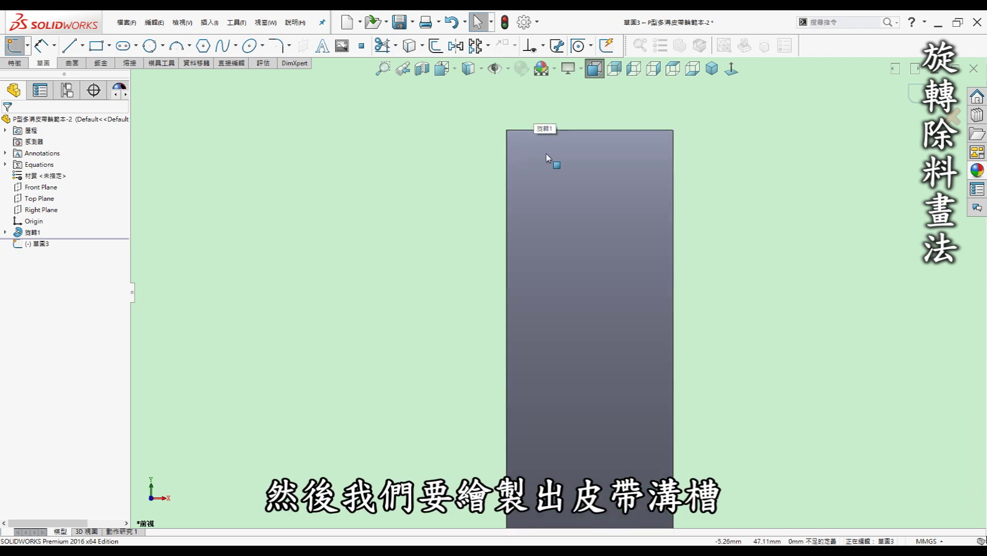
key(l)
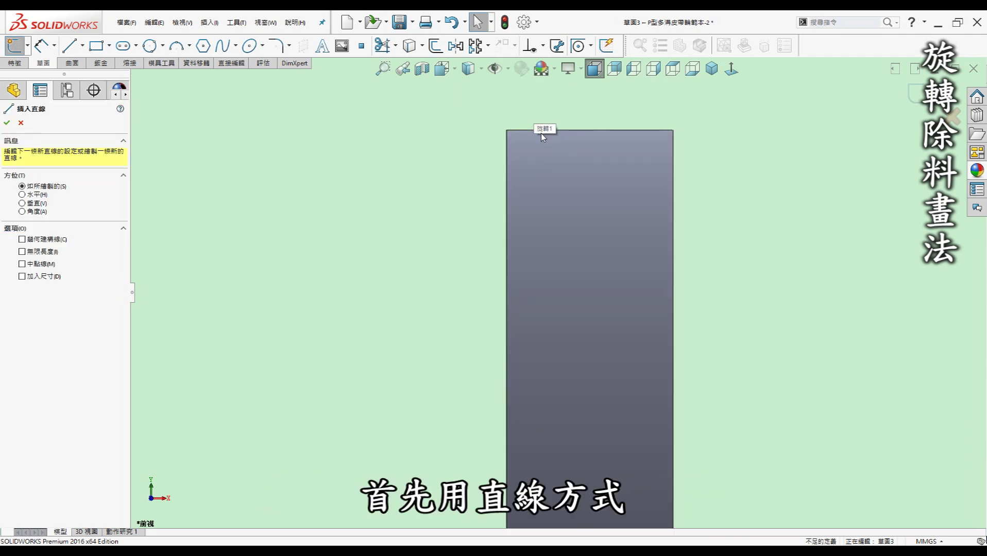
scroll(541, 133, down, 1)
scroll(540, 138, down, 2)
scroll(541, 141, down, 1)
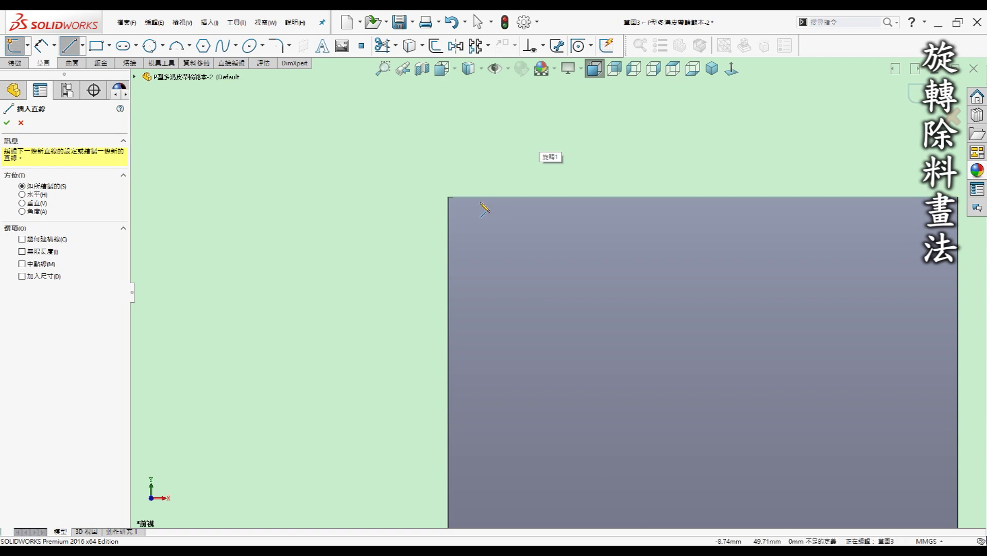
click(498, 210)
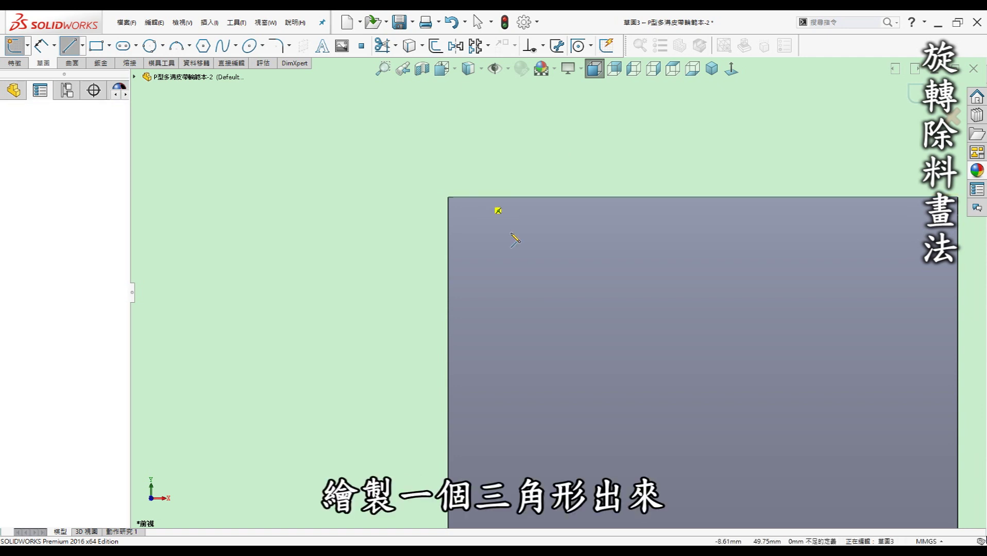
Step: Sketch two lines forming a V groove down from the disc's top edge
click(522, 280)
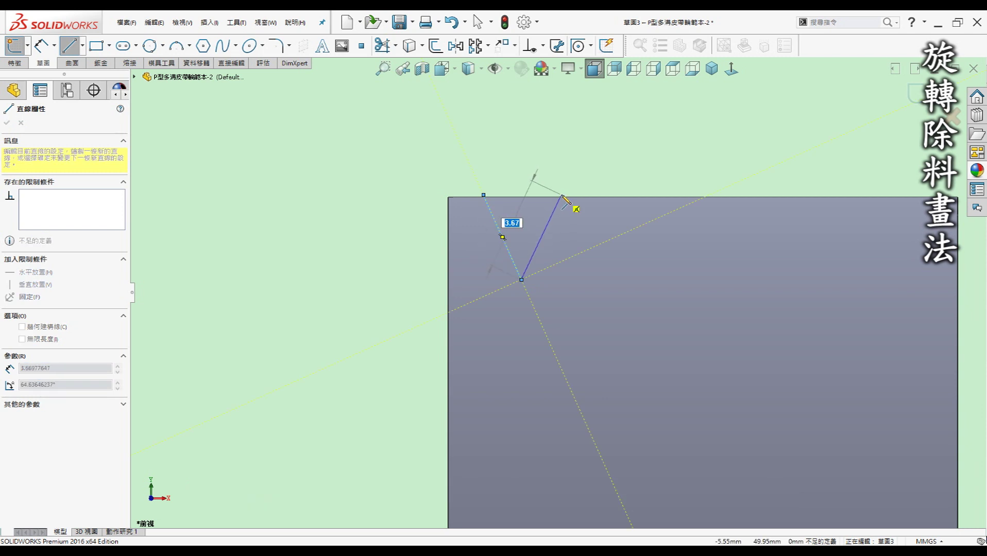
click(562, 195)
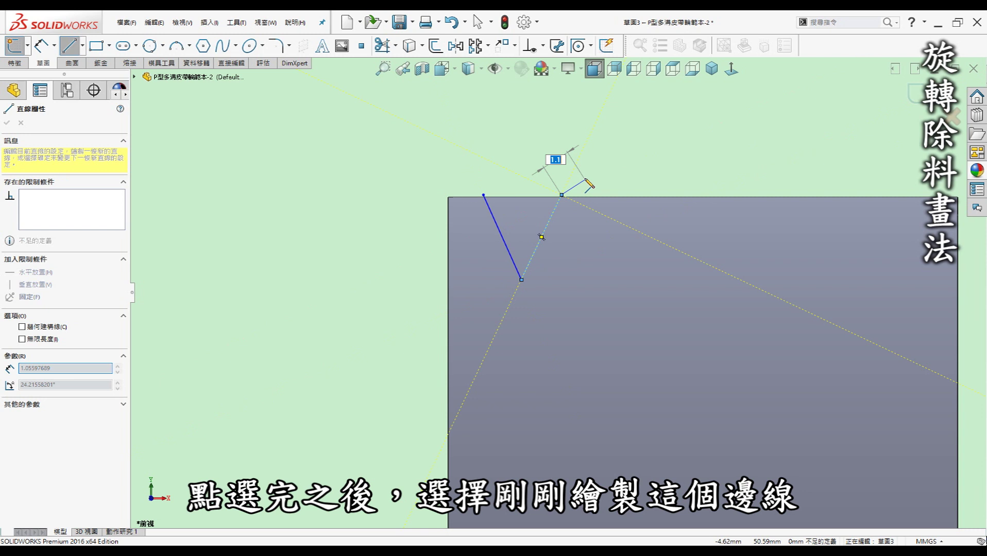
key(Escape)
Step: Make both V ends coincident with the top edge and place a circle above the apex
click(505, 194)
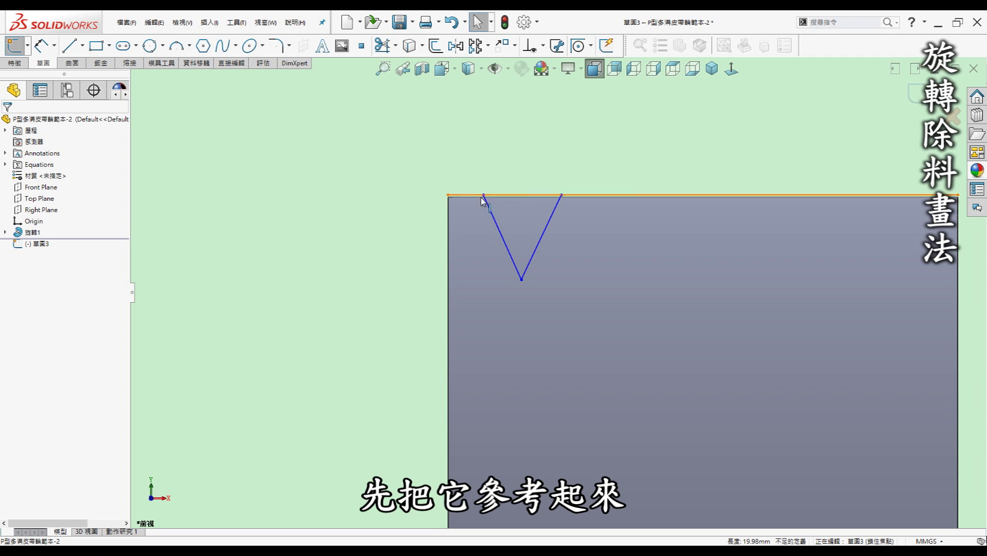
drag(462, 156, 484, 167)
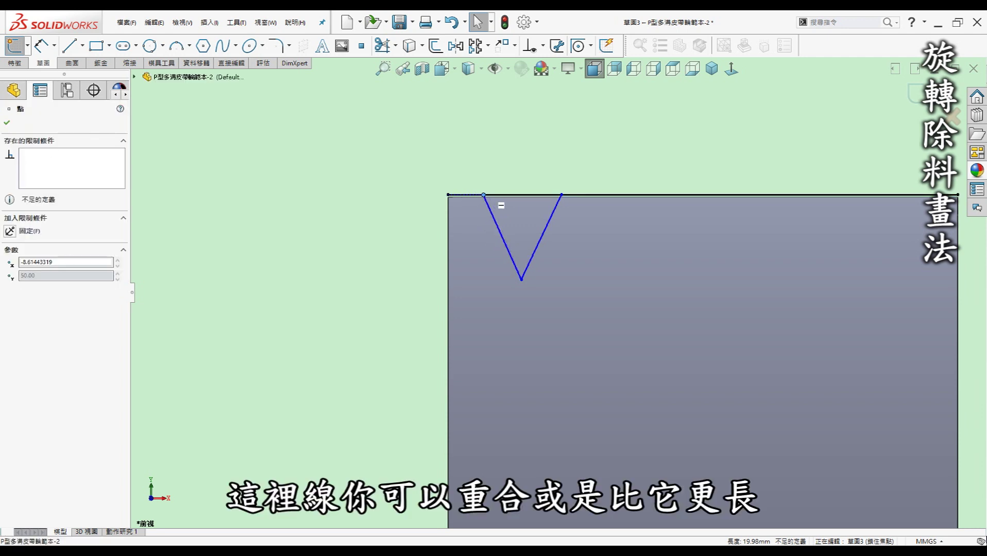
click(561, 195)
drag(561, 162, 565, 163)
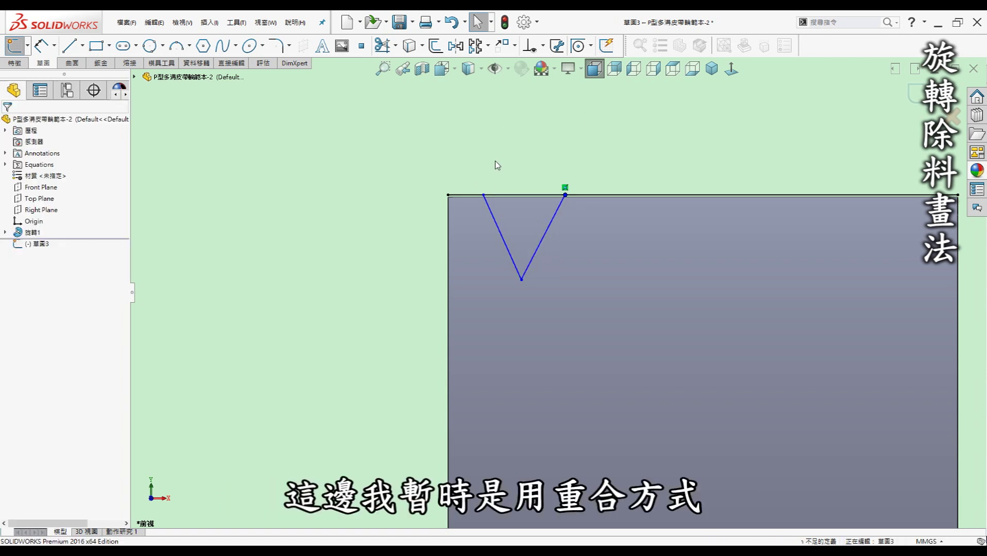
click(495, 160)
click(521, 179)
click(554, 179)
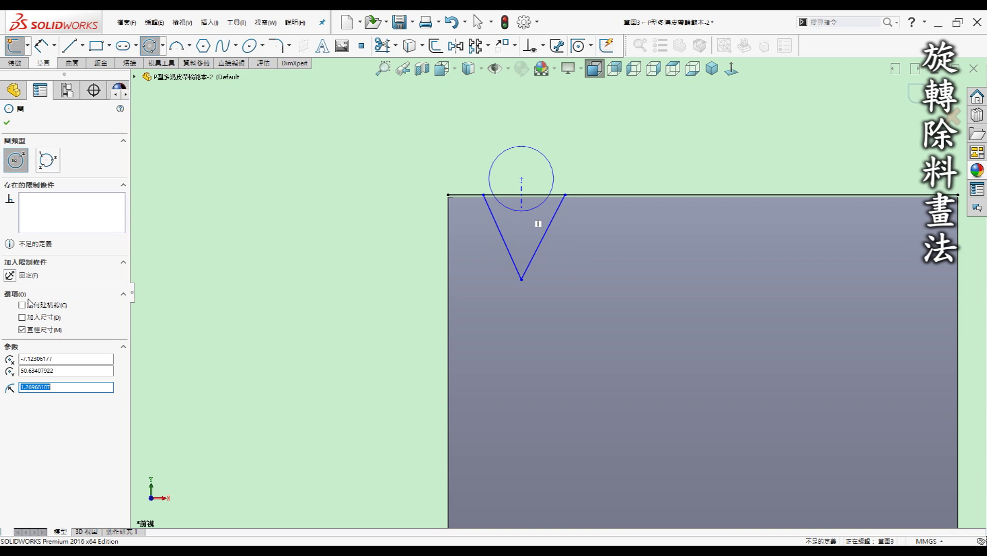
Step: Make the circle construction geometry, tangent to both sides of the V
click(46, 308)
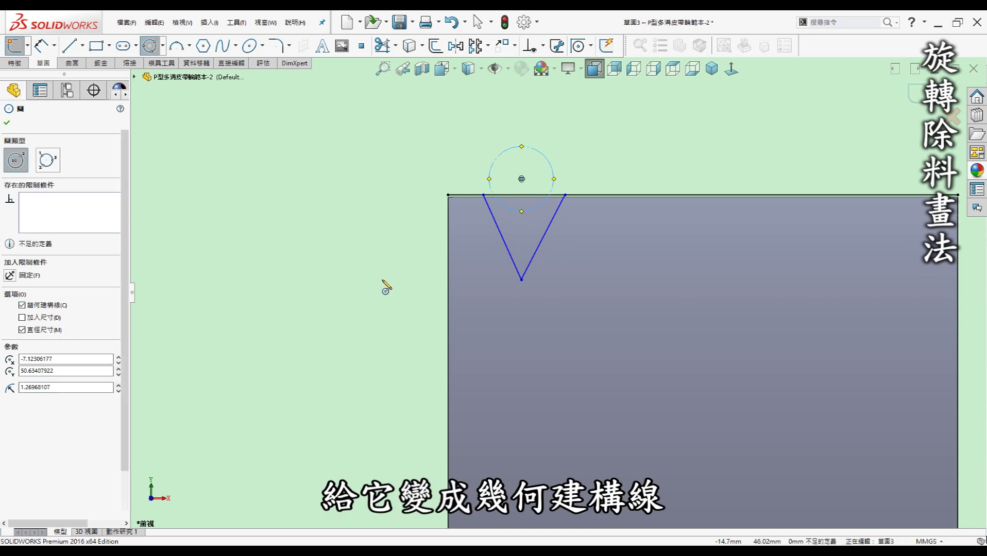
key(Escape)
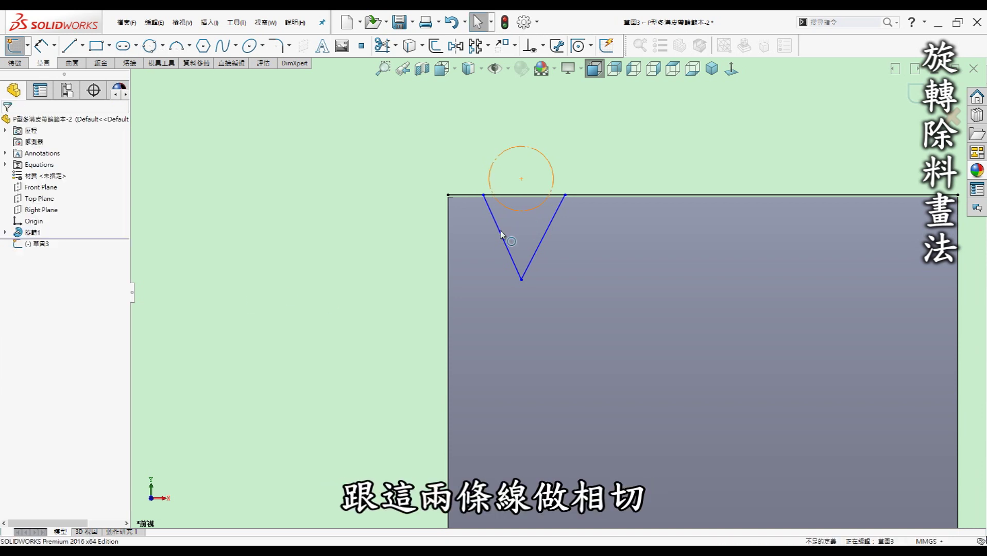
click(505, 224)
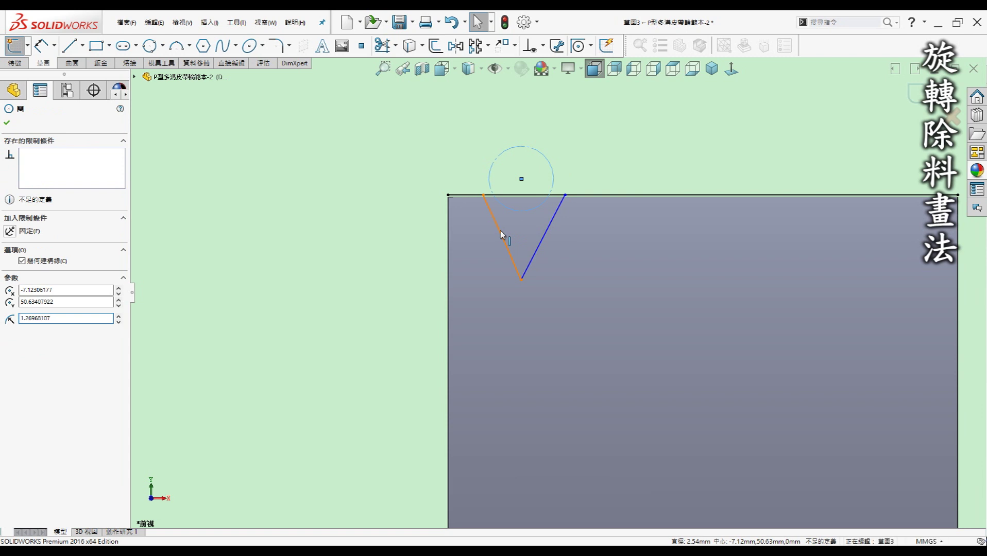
click(501, 232)
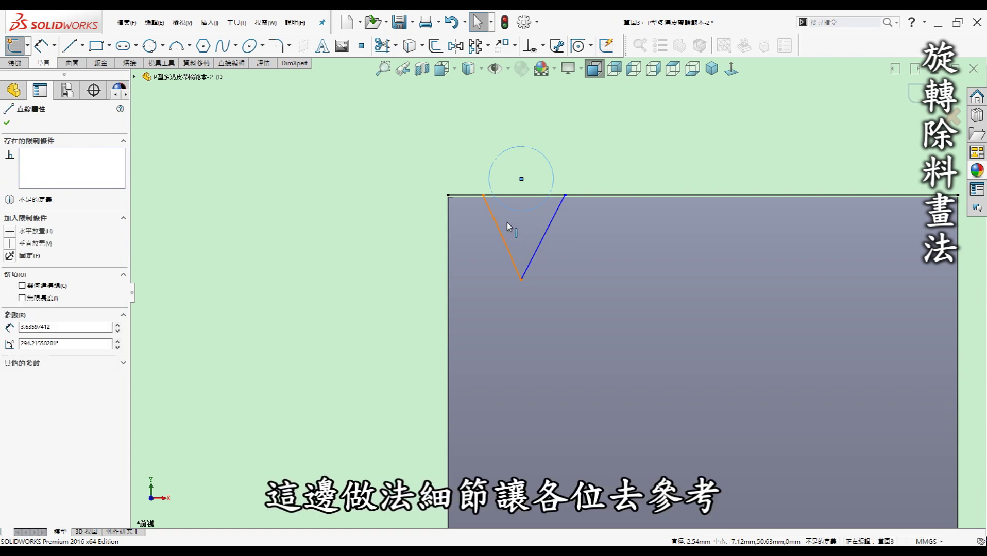
ctrl+click(524, 212)
click(577, 194)
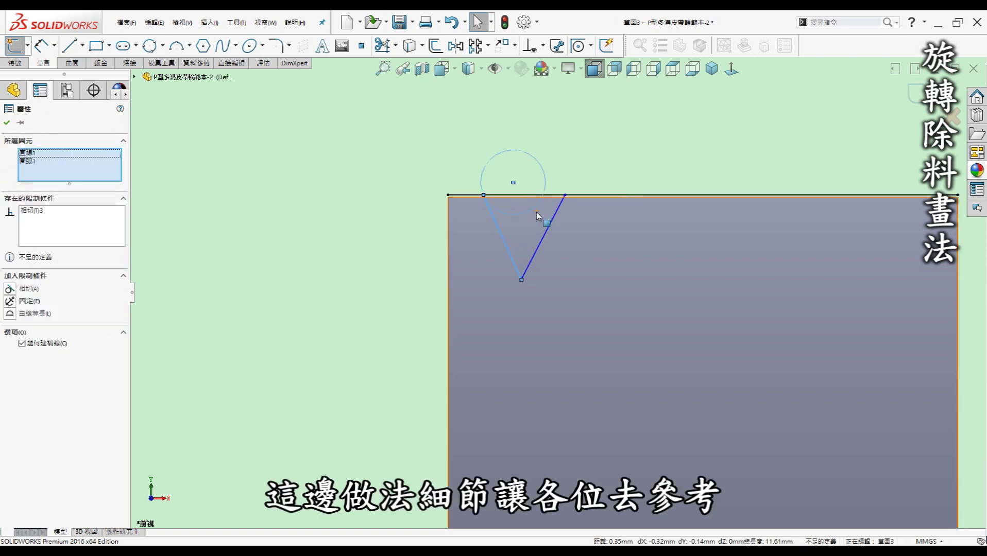
key(Escape)
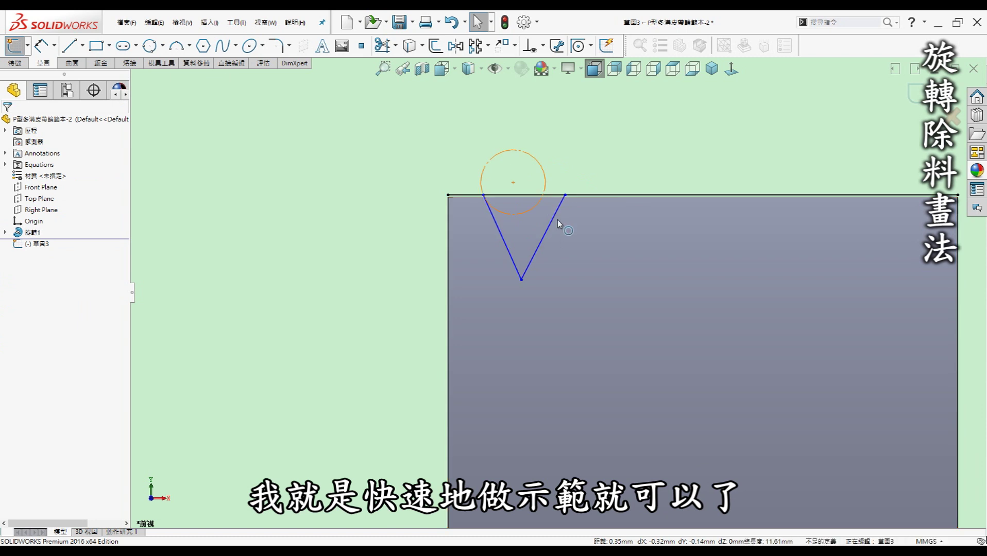
click(551, 223)
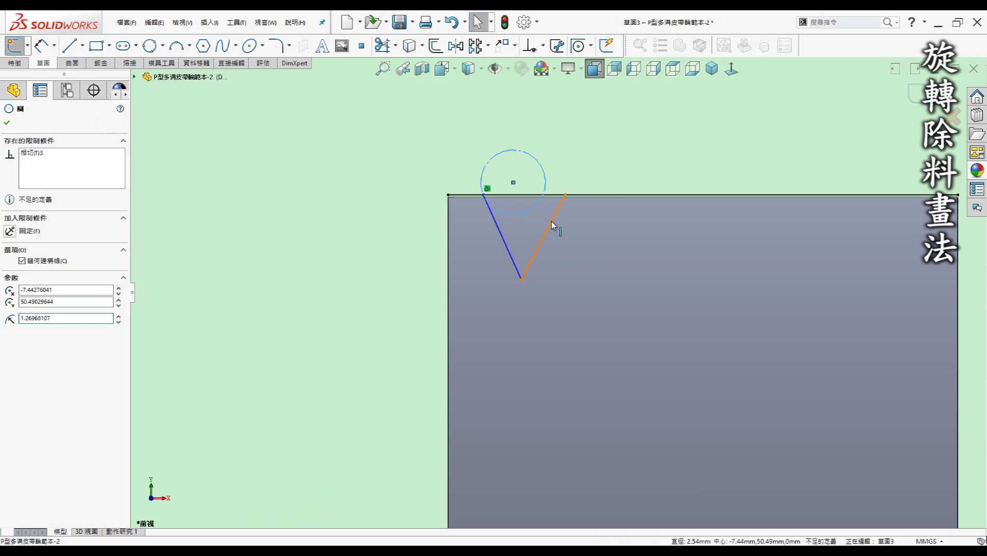
click(551, 222)
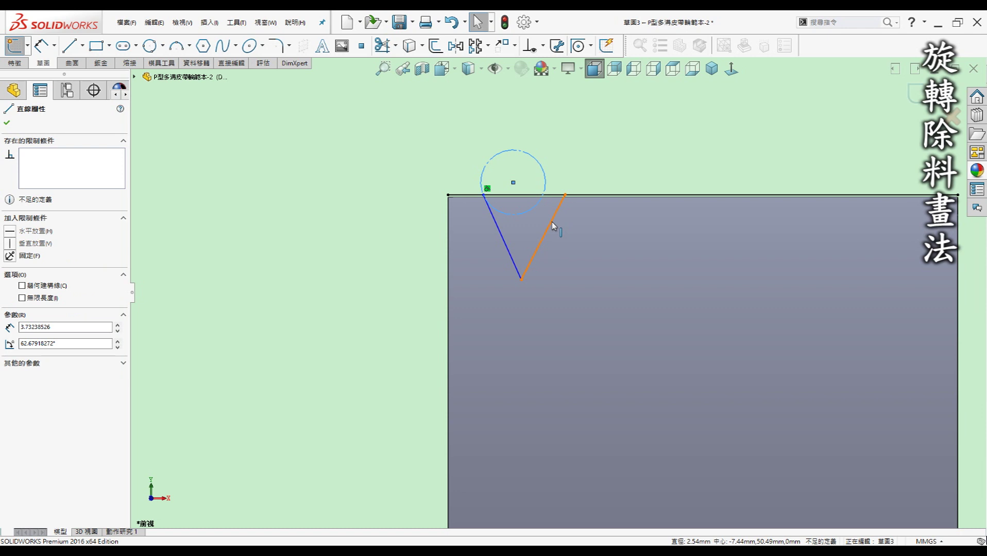
ctrl+click(552, 216)
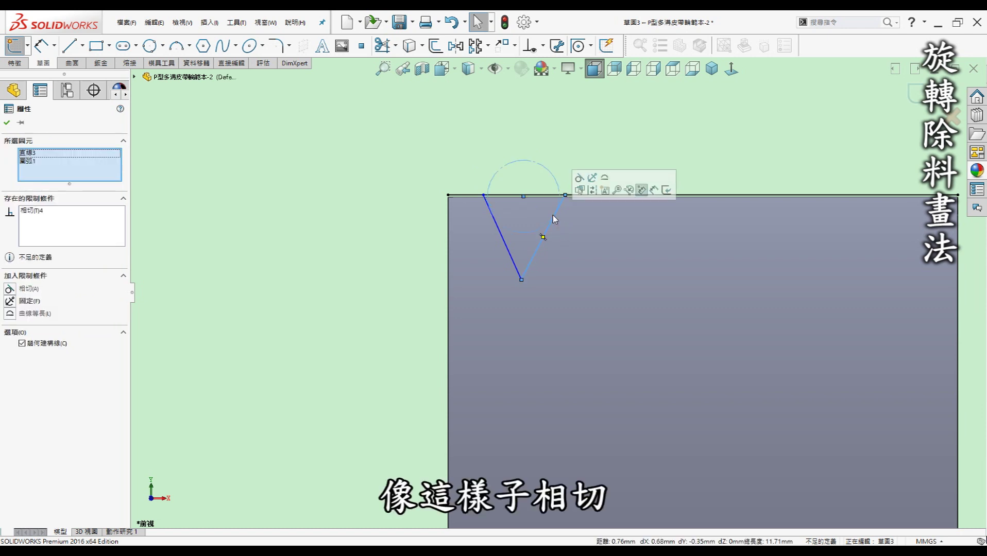
click(512, 173)
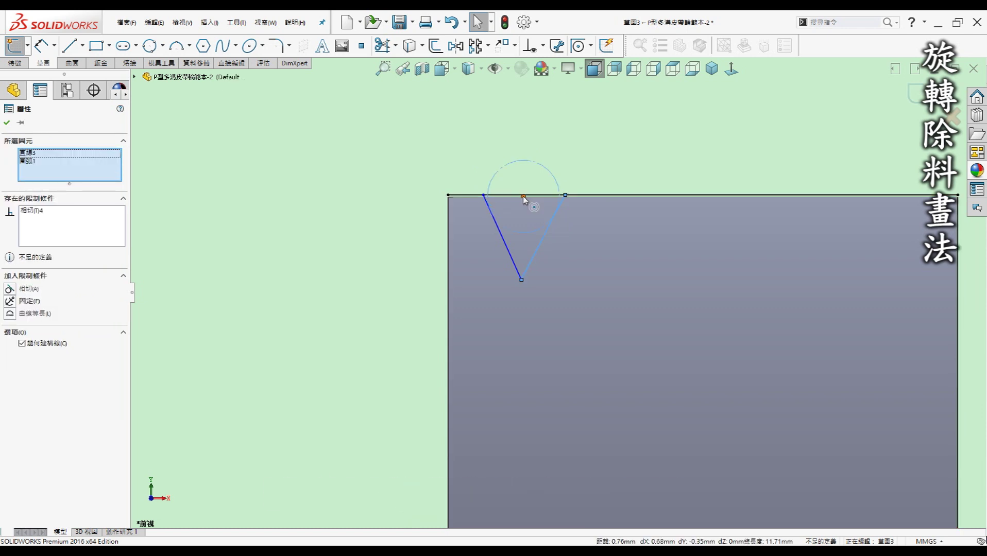
Step: Align the circle centre vertically with the V's bottom point and reposition it
drag(524, 180, 522, 184)
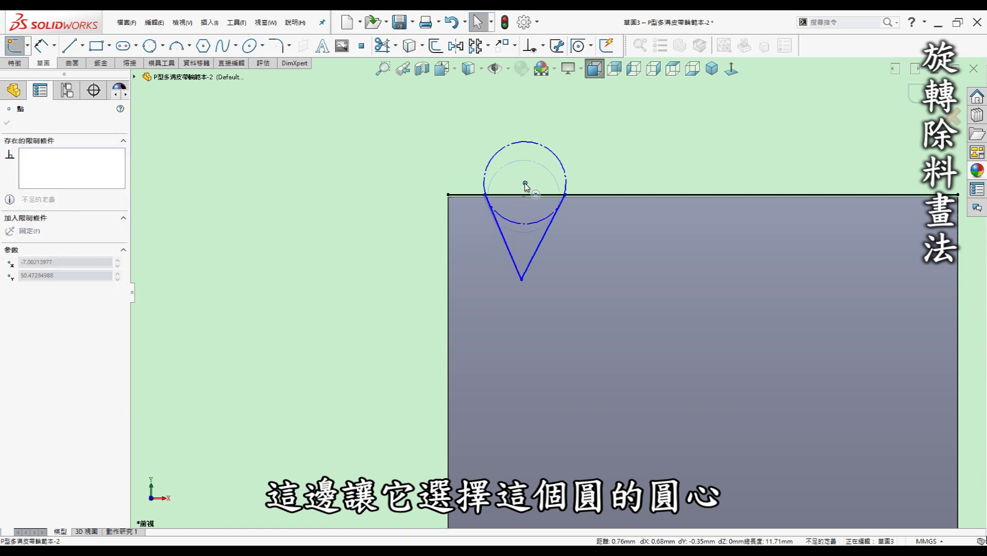
click(521, 279)
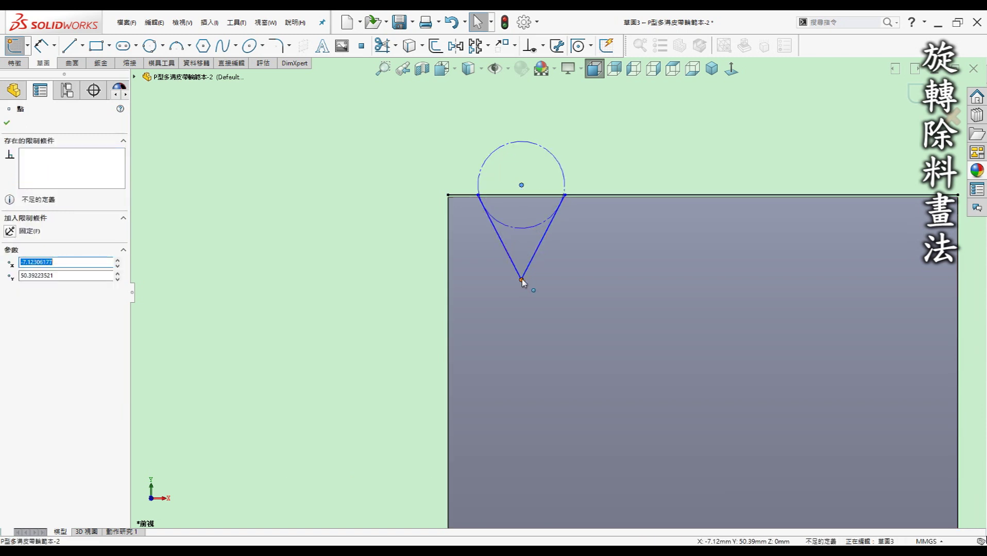
ctrl+click(522, 185)
click(28, 301)
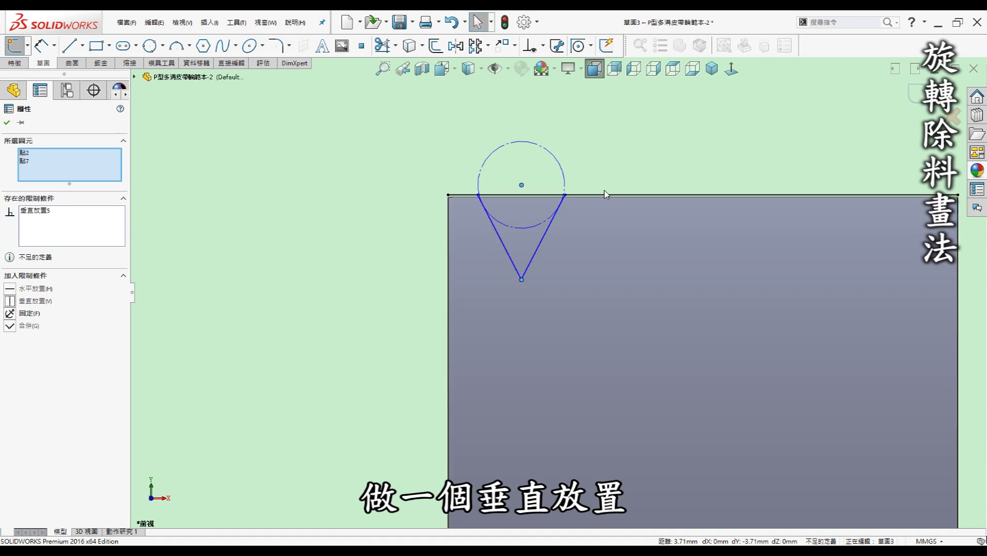
key(Escape)
drag(522, 185, 523, 214)
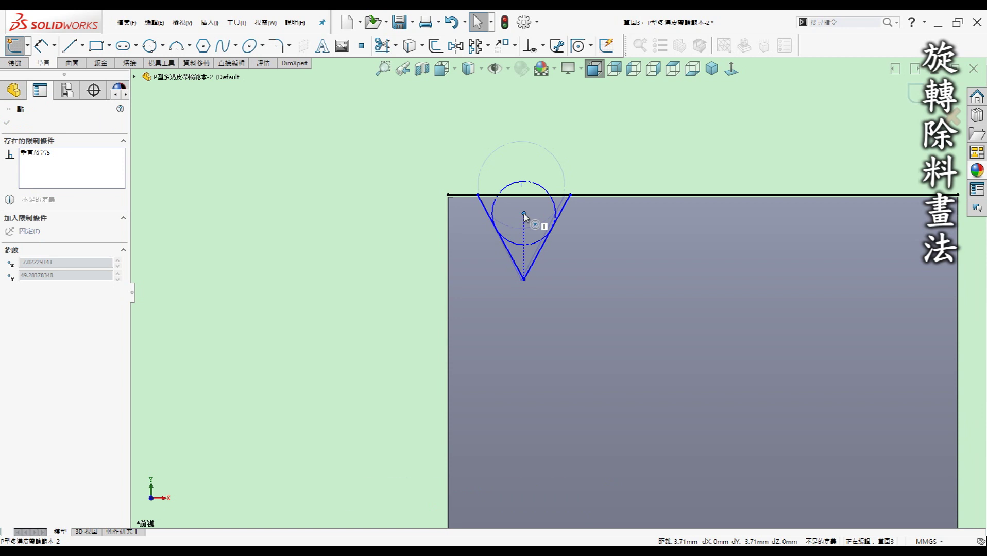
click(369, 181)
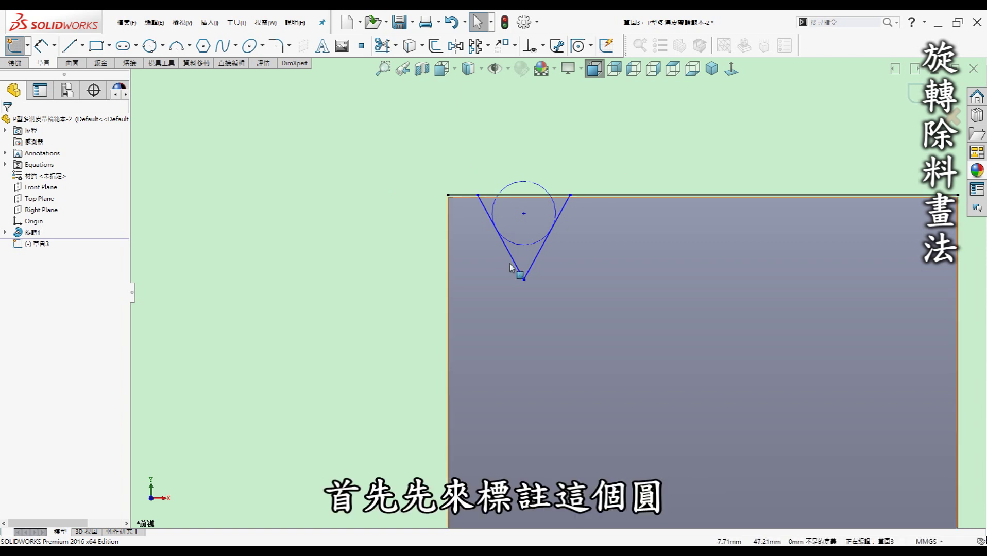
Step: Dimension the construction circle's diameter as ="dB" (Ø1.50) and move its centre back up
right_drag(519, 271, 542, 189)
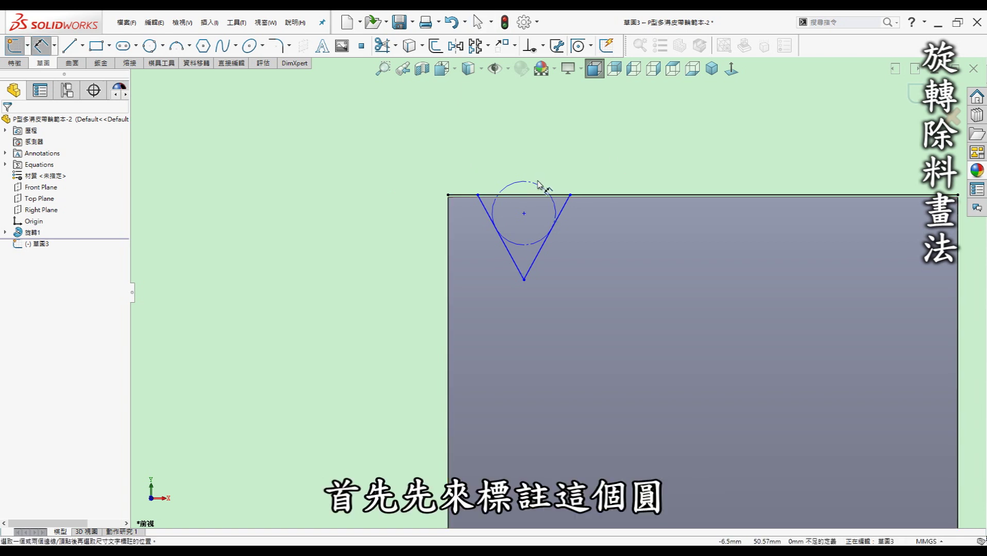
click(566, 156)
click(568, 151)
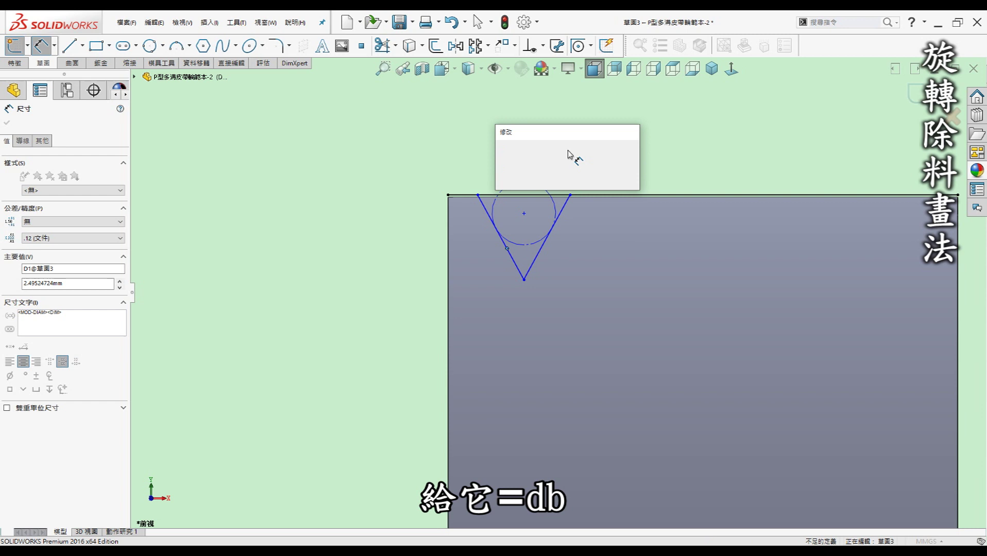
text(=)
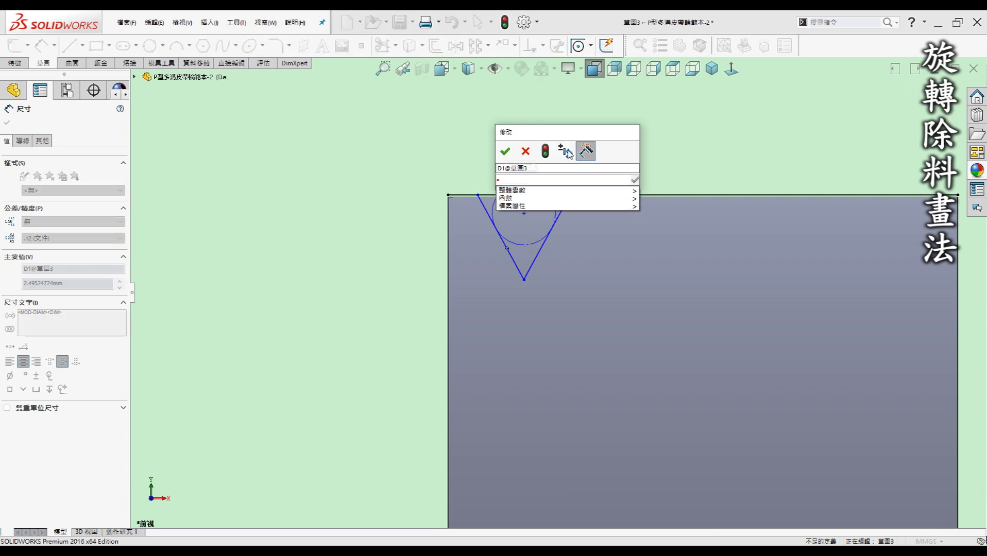
text(db)
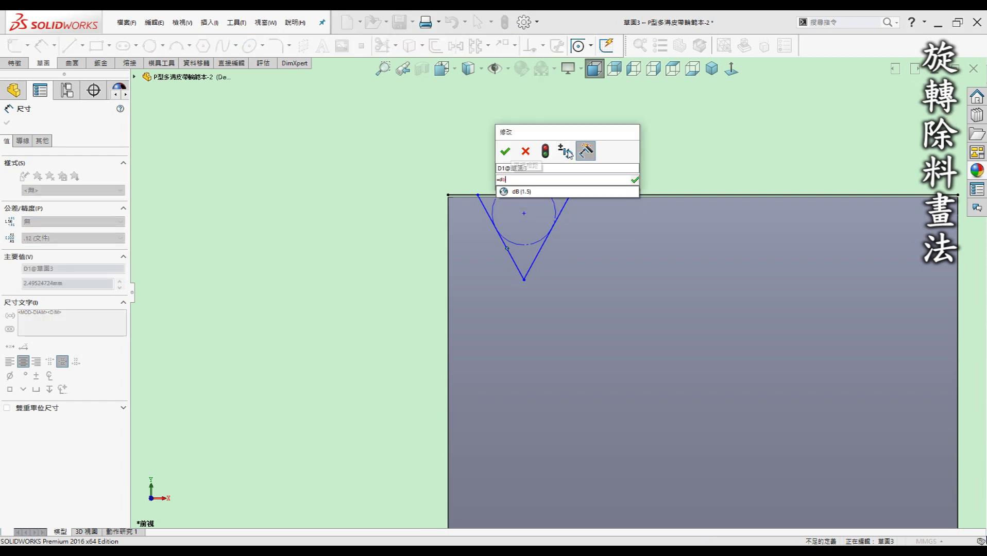
click(518, 191)
click(505, 154)
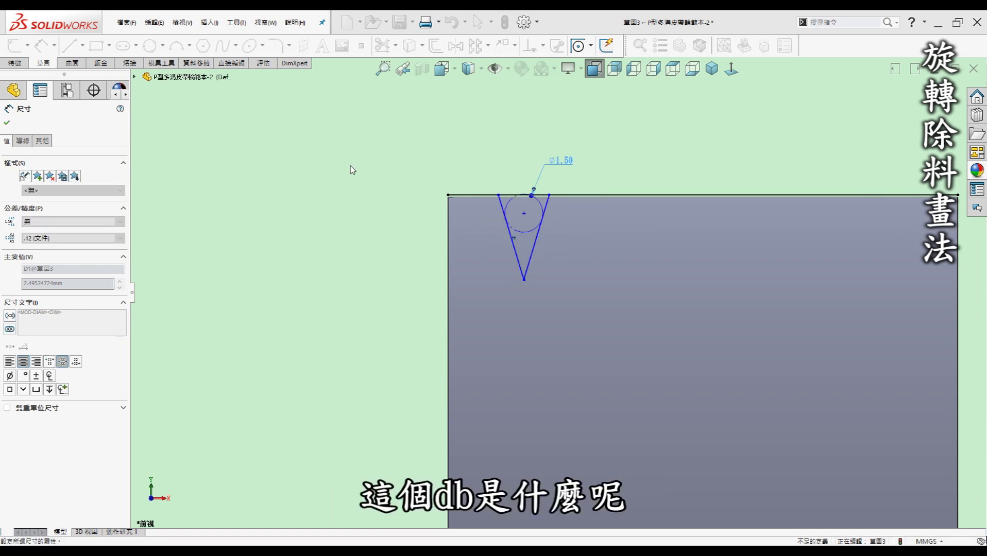
key(Escape)
scroll(511, 183, down, 2)
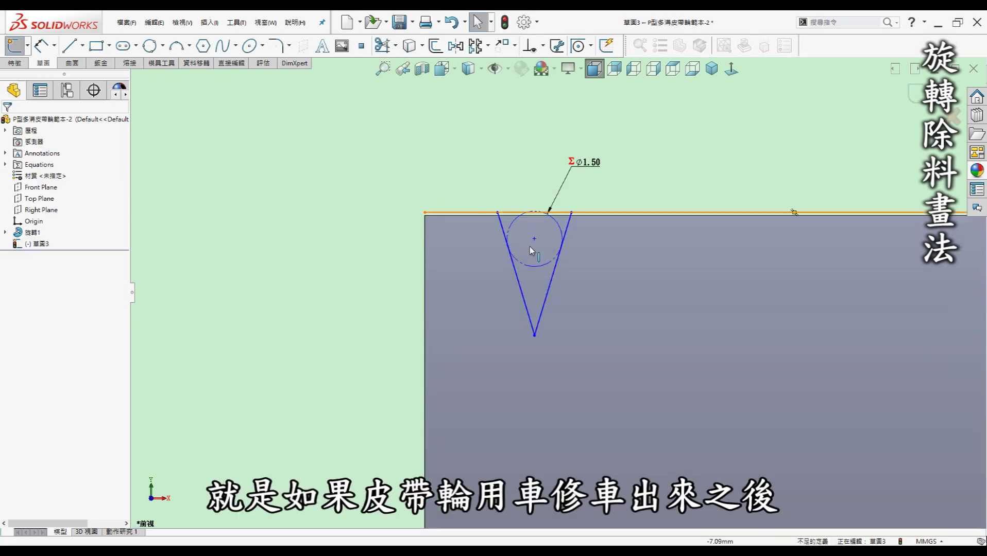
drag(535, 235, 531, 225)
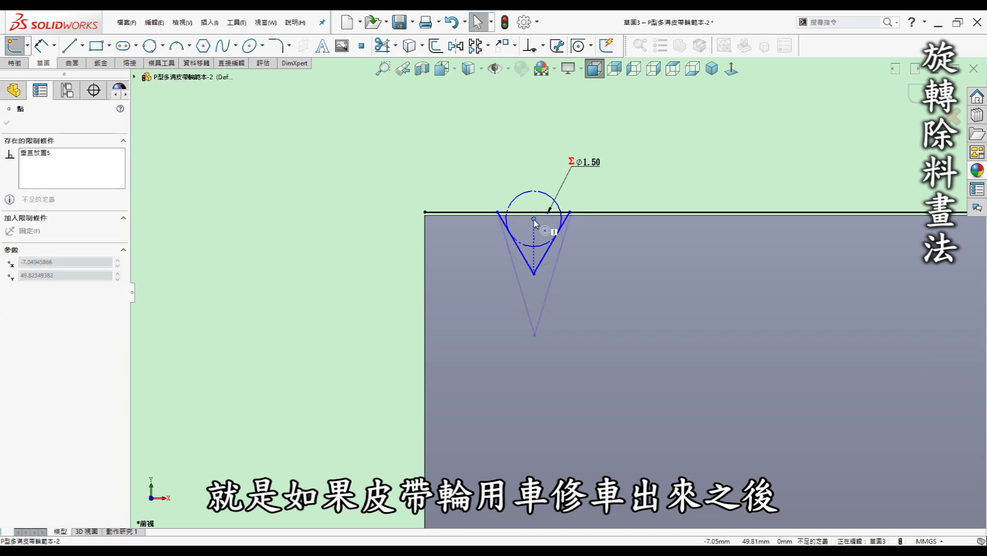
click(522, 225)
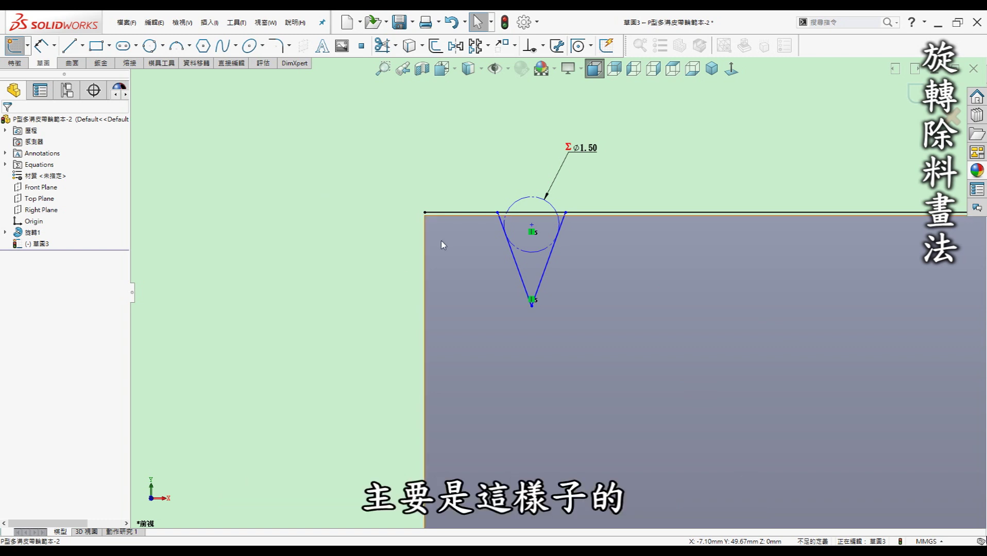
right_drag(443, 244, 440, 116)
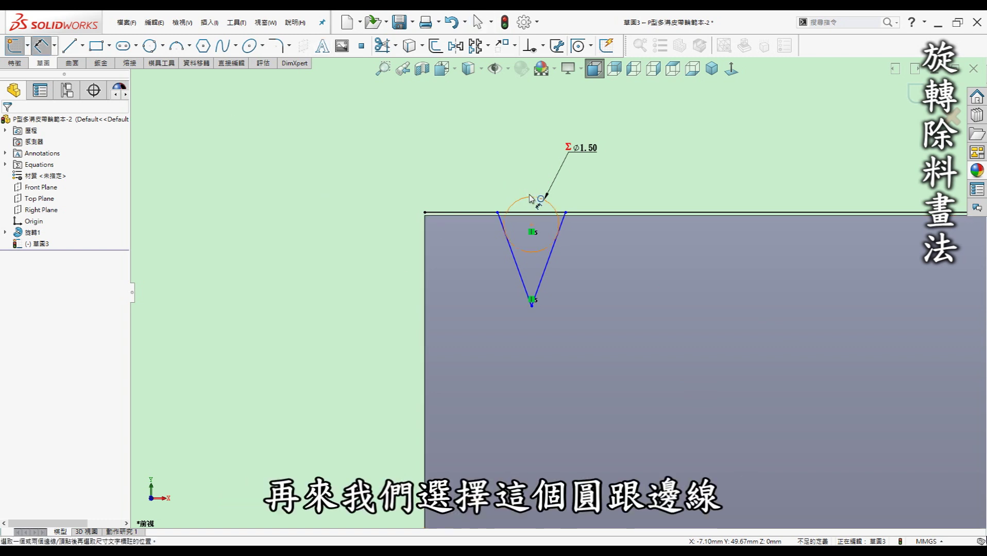
Step: Add a vertical dimension from the top edge to the circle, using the Min arc condition
click(454, 209)
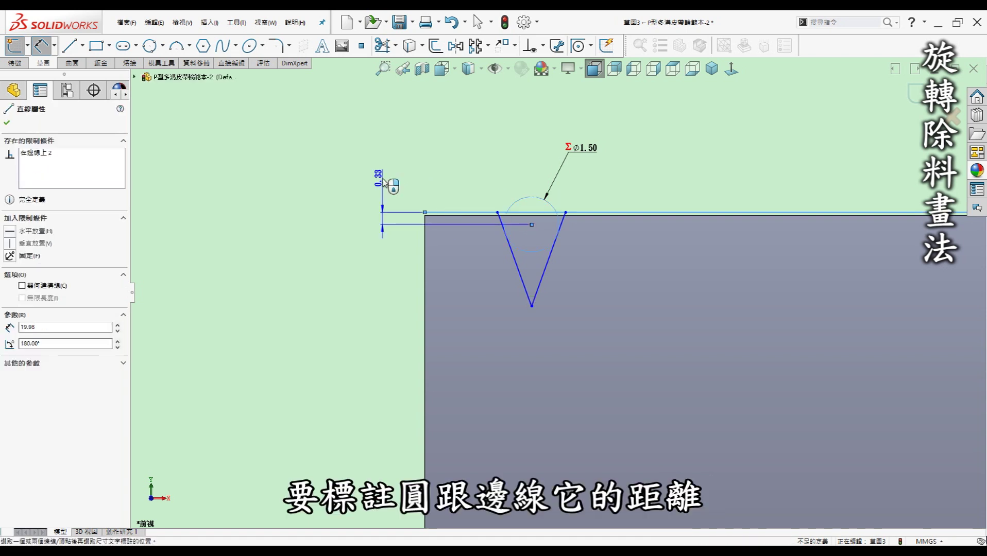
click(372, 176)
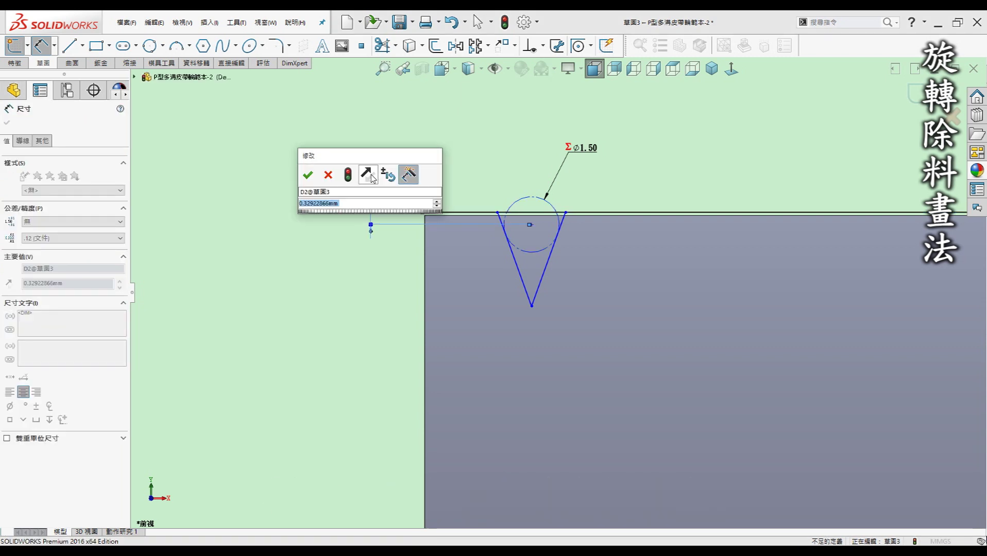
click(308, 175)
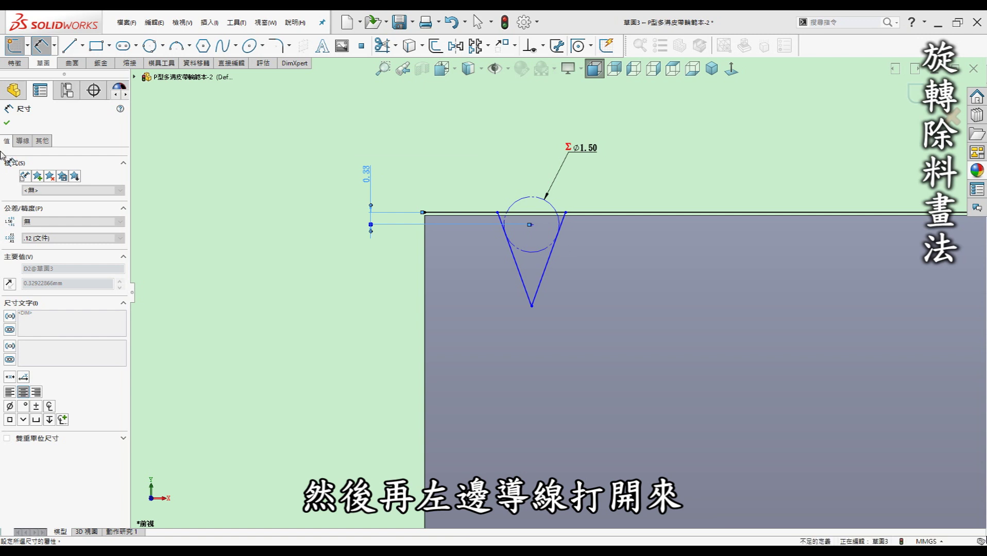
click(23, 140)
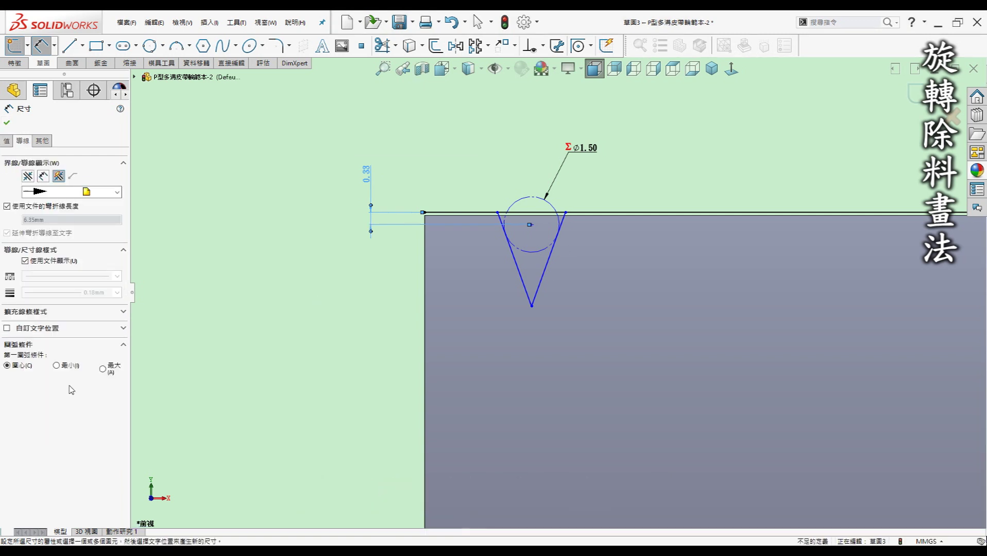
click(67, 366)
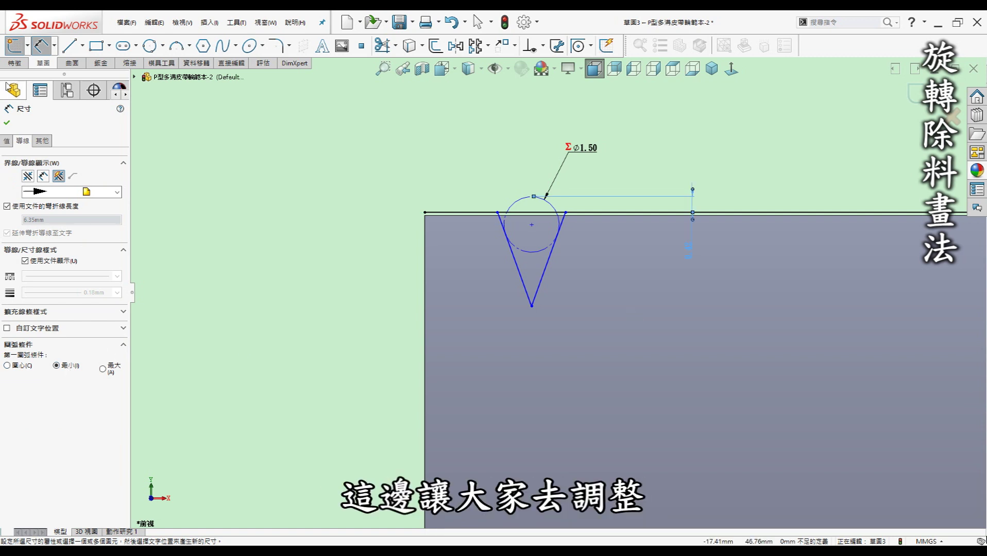
key(Escape)
key(Escape)
drag(397, 172, 390, 170)
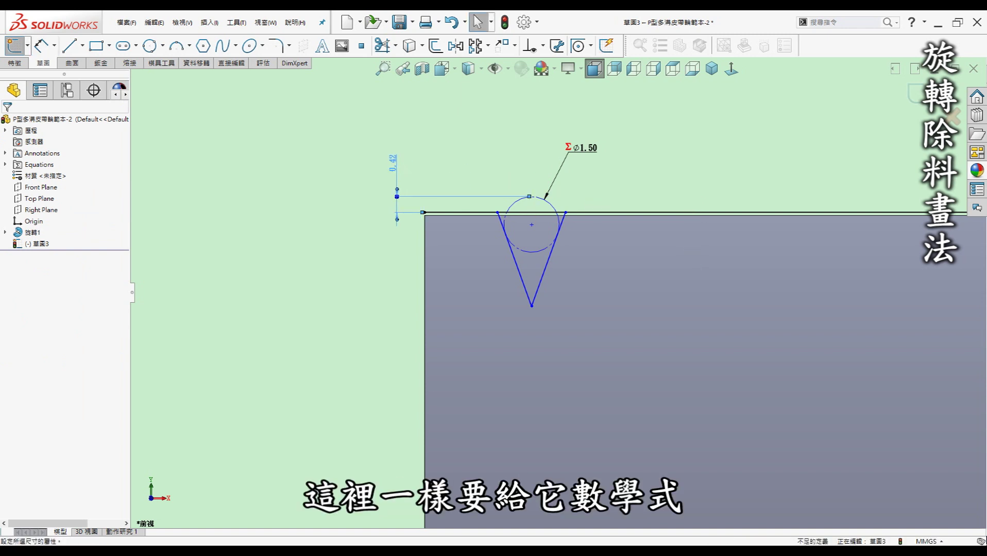
key(Escape)
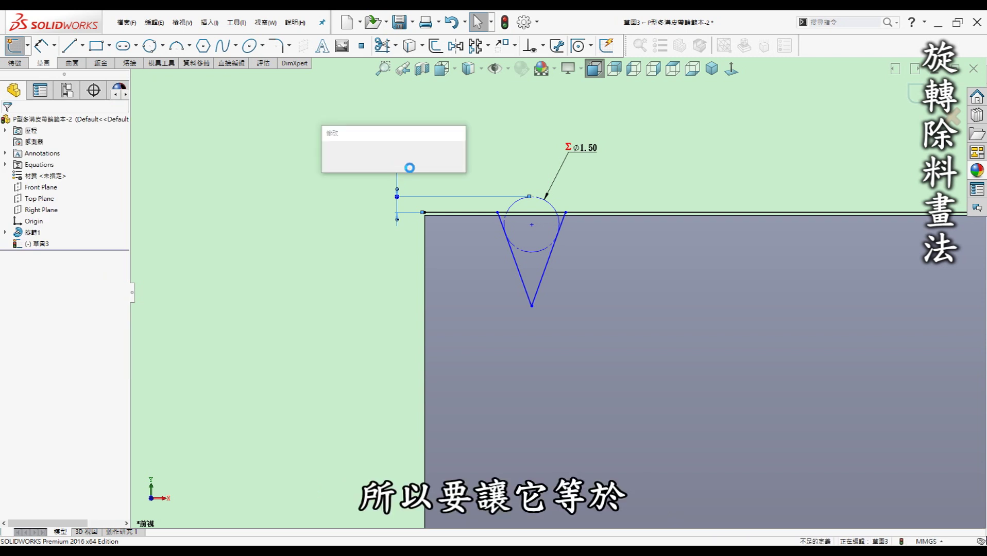
Step: Set that dimension to ="2X"/2 and show it with .123 precision, reading 0.115
text(="2X)
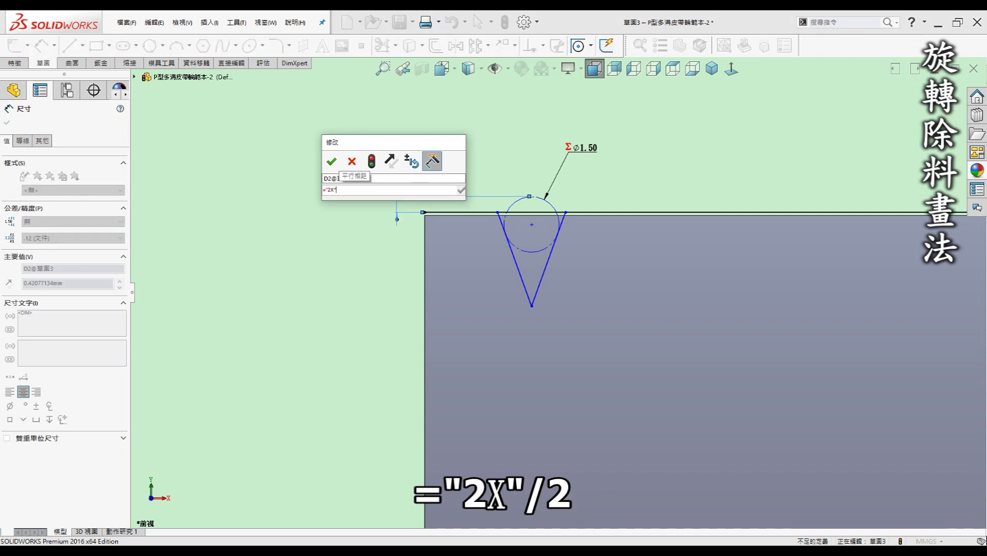
text(/2)
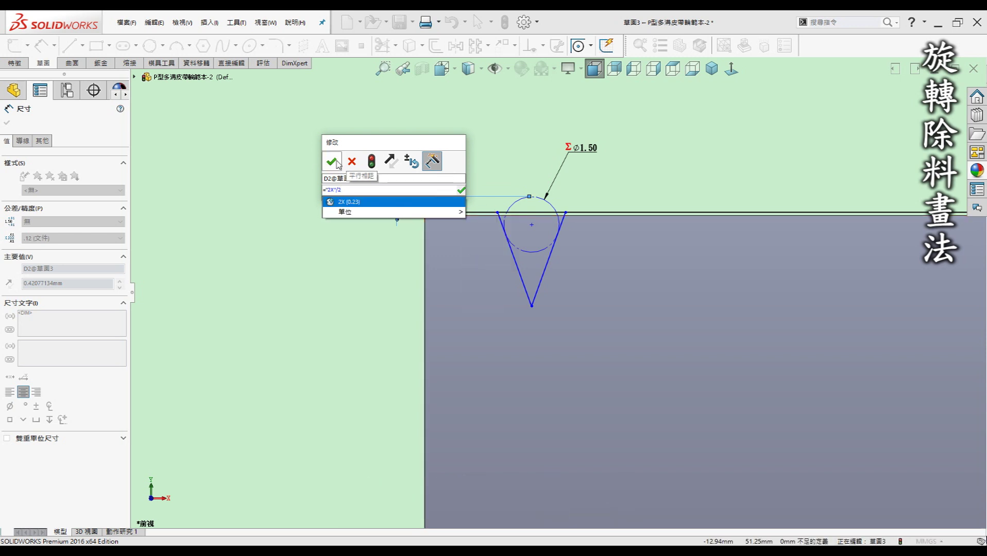
click(333, 162)
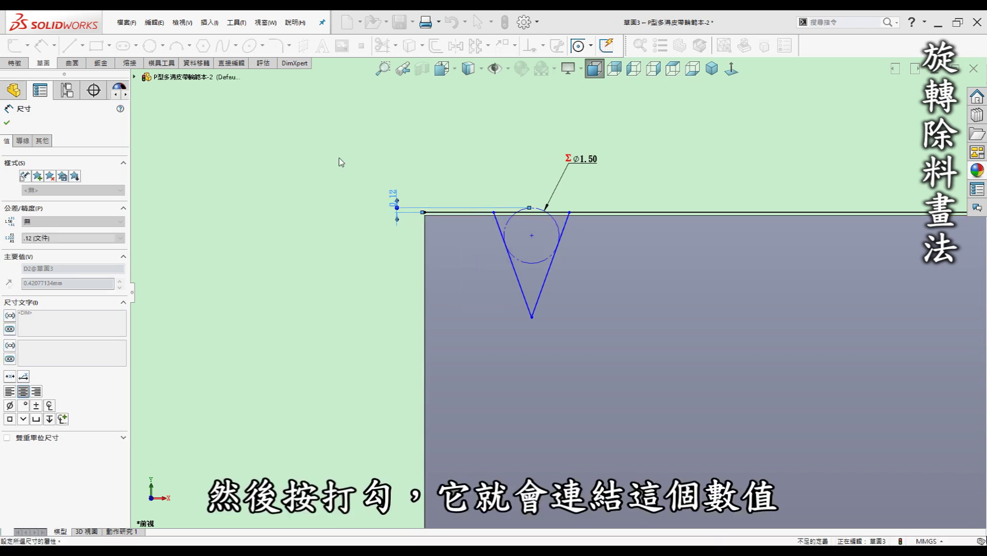
key(Escape)
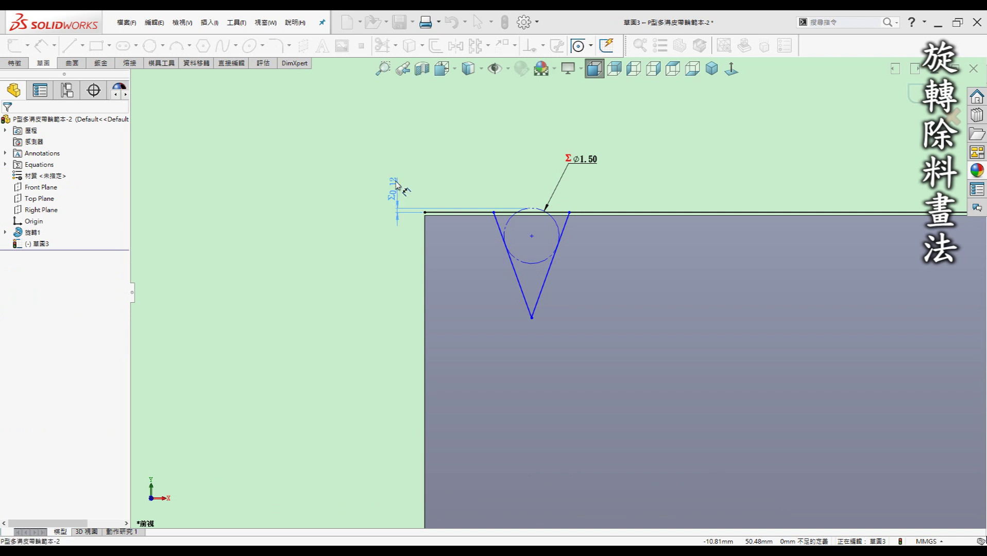
drag(396, 199, 396, 182)
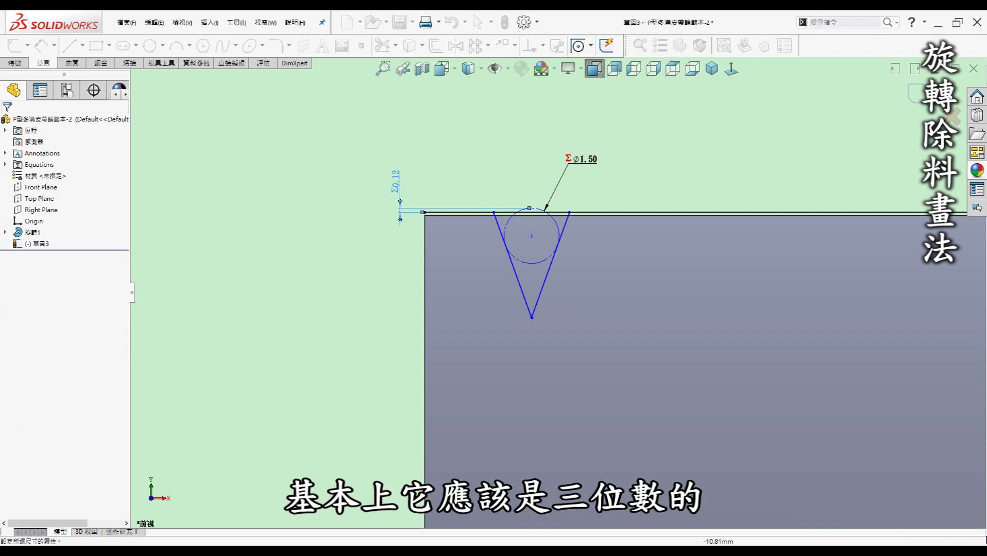
click(395, 181)
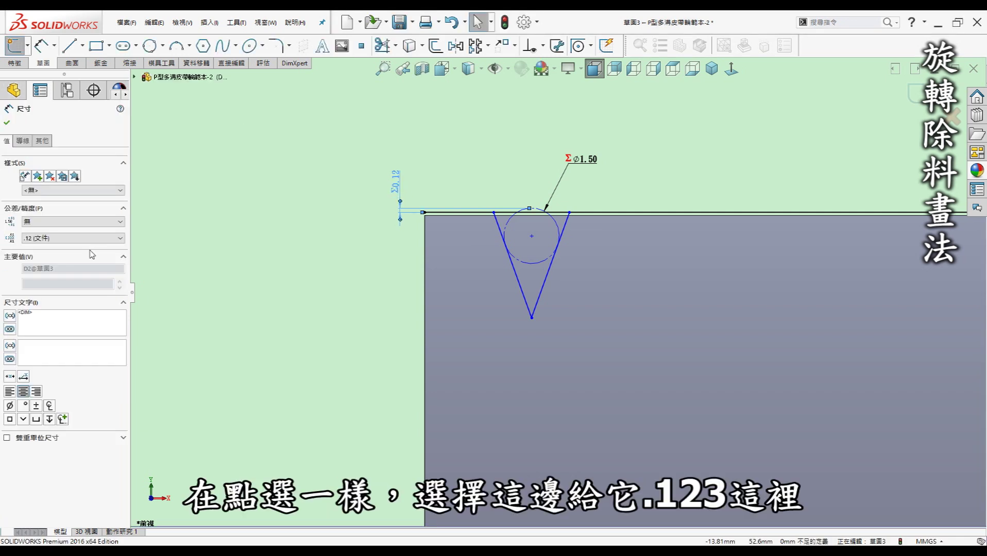
click(56, 239)
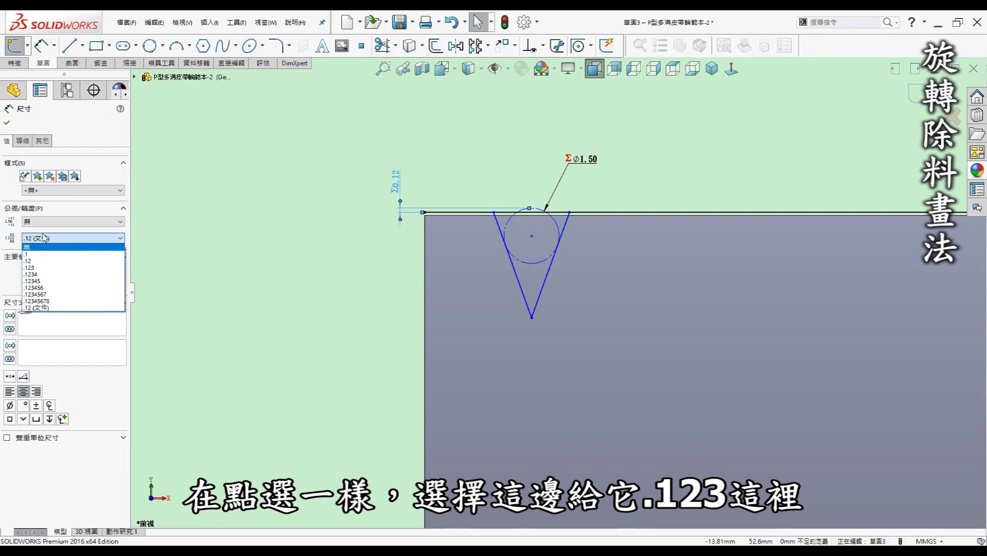
click(56, 268)
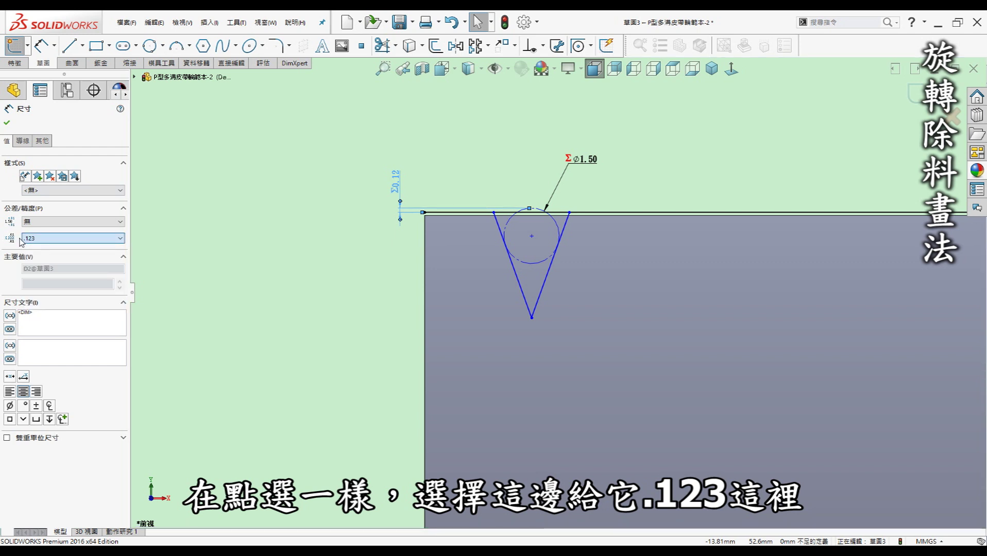
click(317, 200)
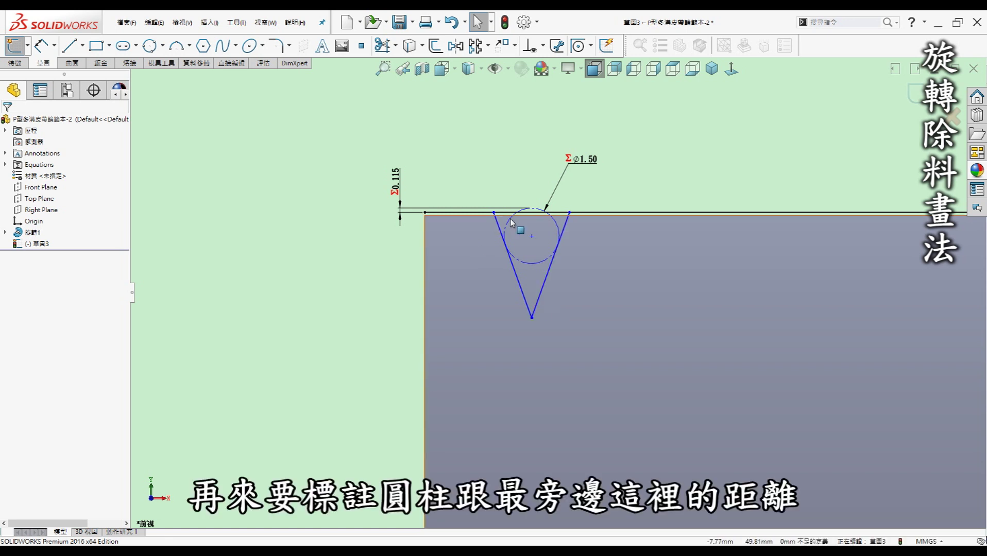
Step: Dimension the circle centre's horizontal distance from the left edge as =f, reading 1.80
key(d)
click(558, 224)
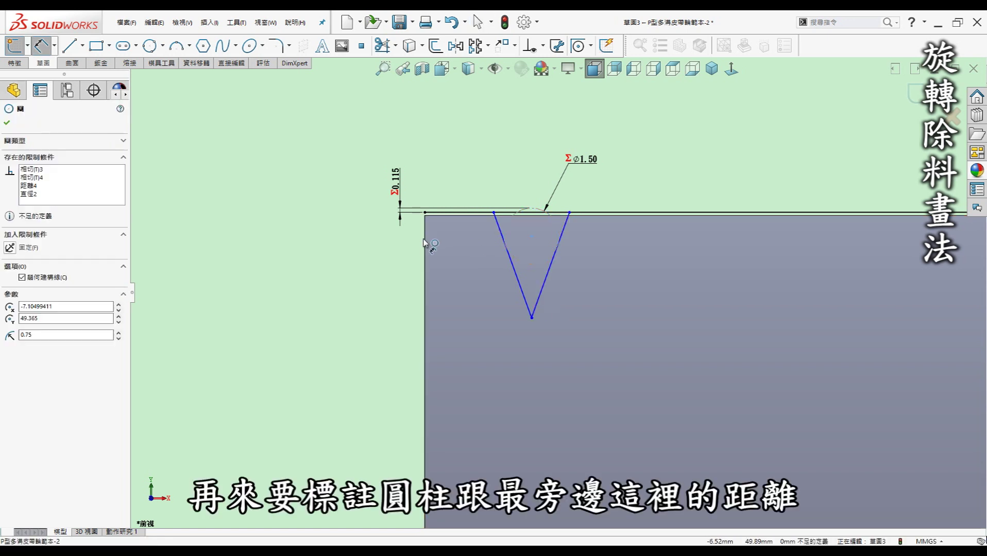
click(424, 234)
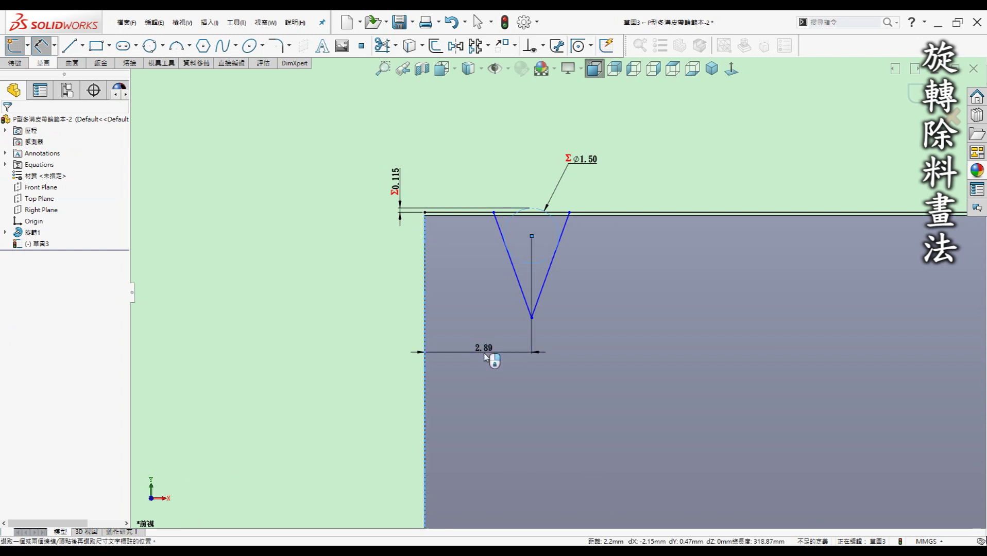
click(485, 356)
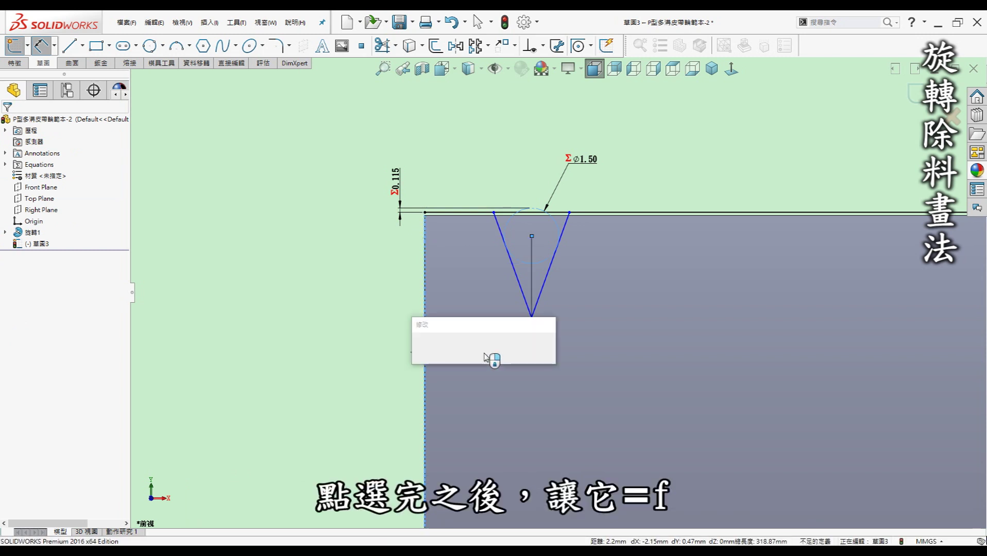
text(=f)
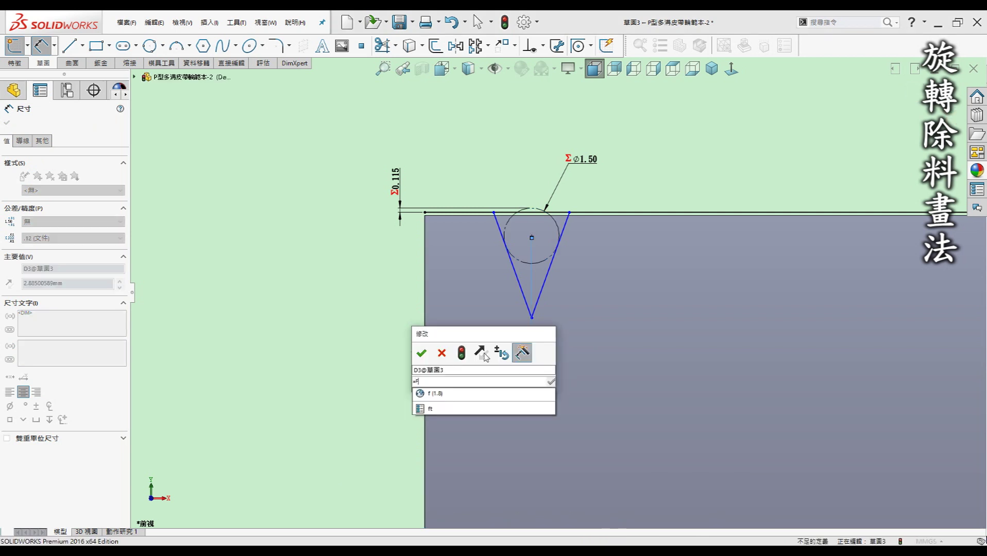
click(455, 395)
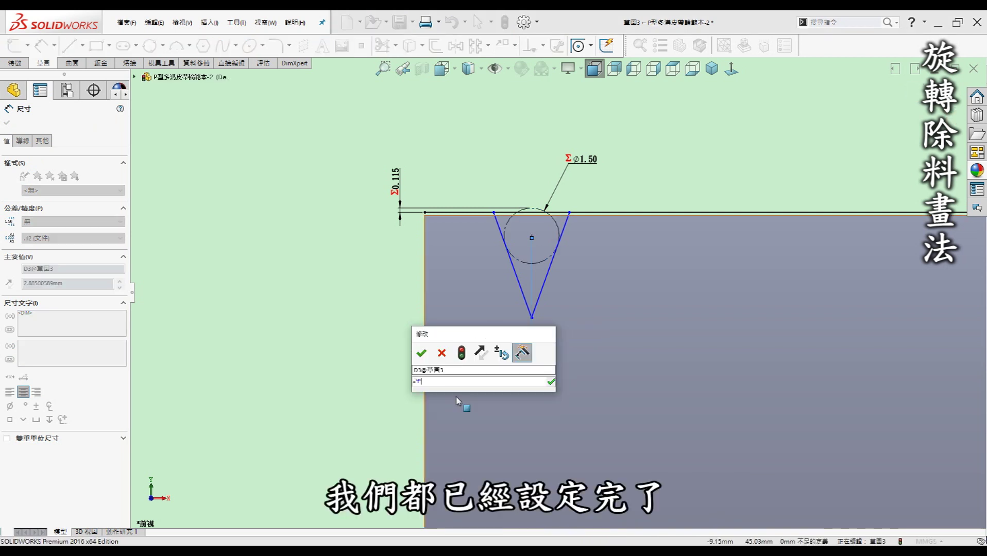
click(423, 358)
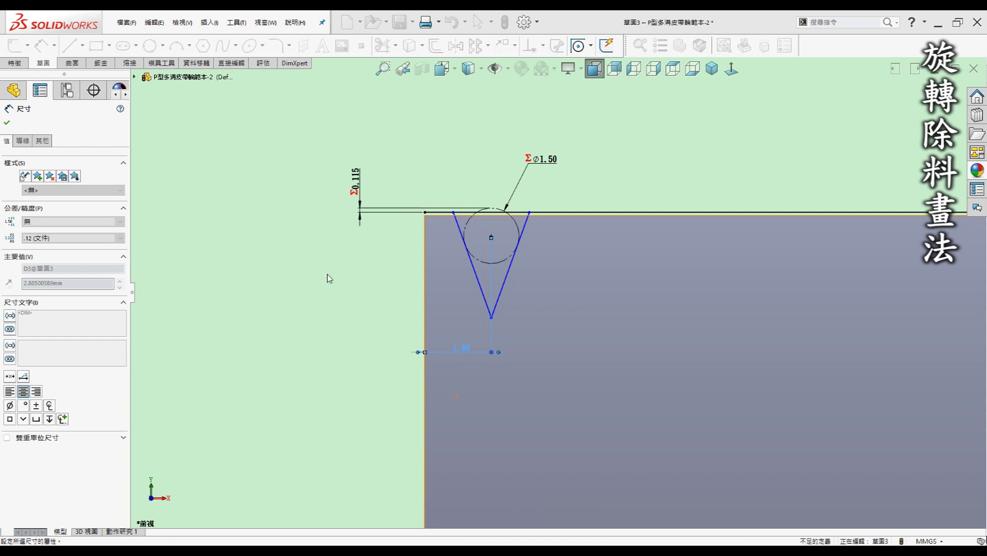
click(410, 264)
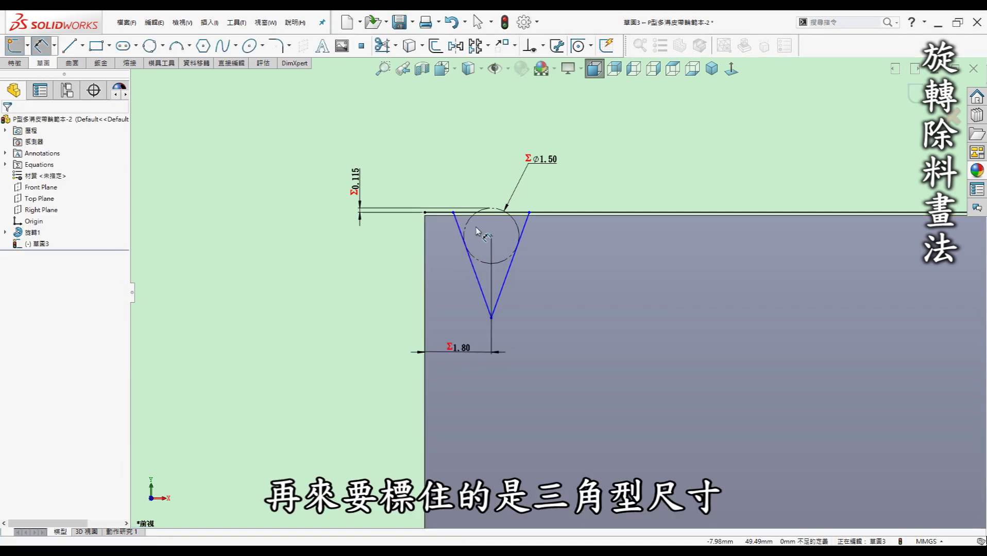
key(Escape)
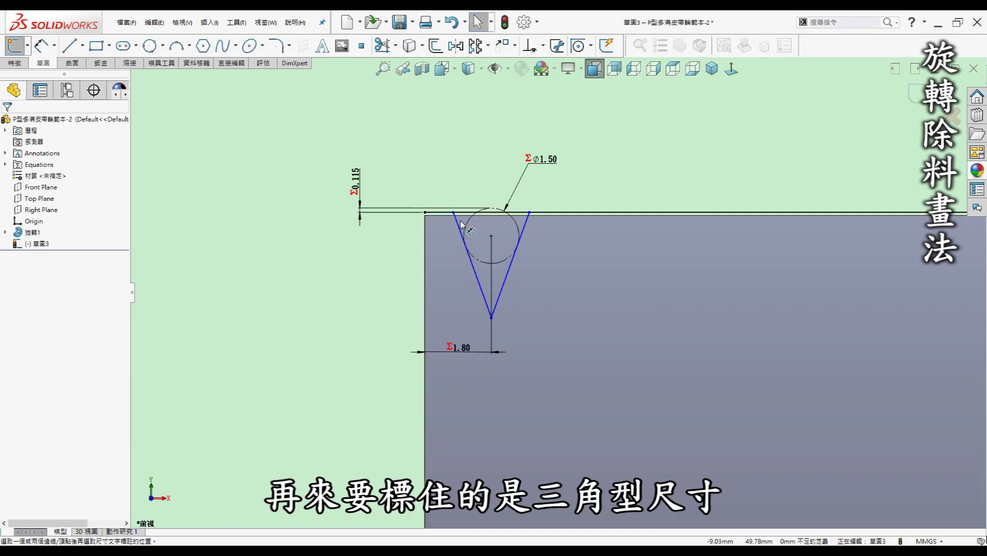
Step: Dimension the angle between the V's two sides as the equation-linked 40°
key(d)
click(460, 226)
click(525, 231)
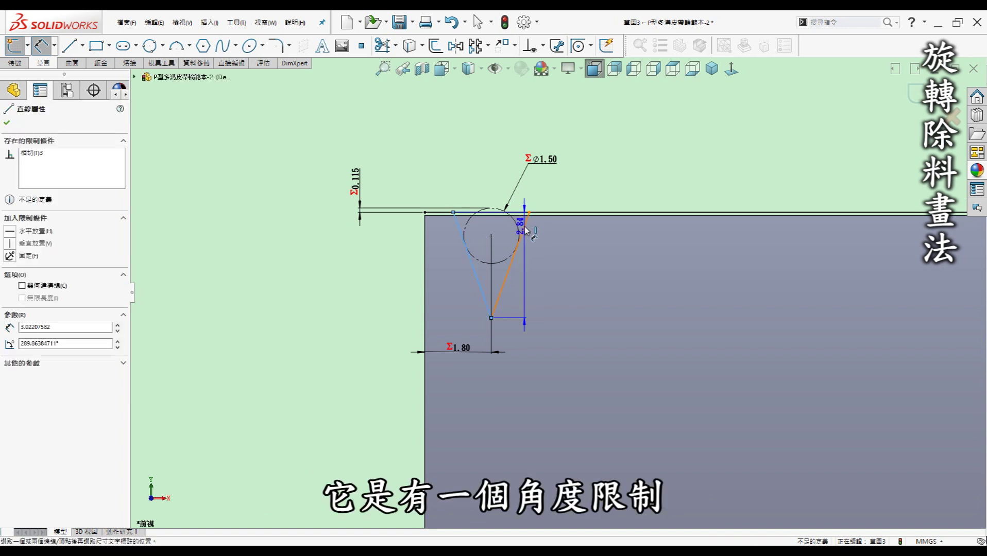
click(490, 185)
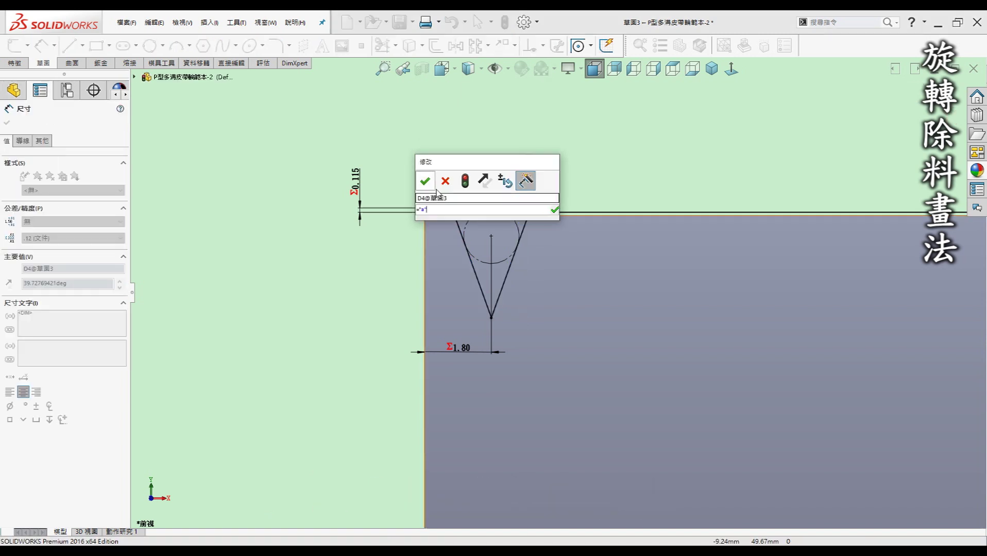
click(425, 179)
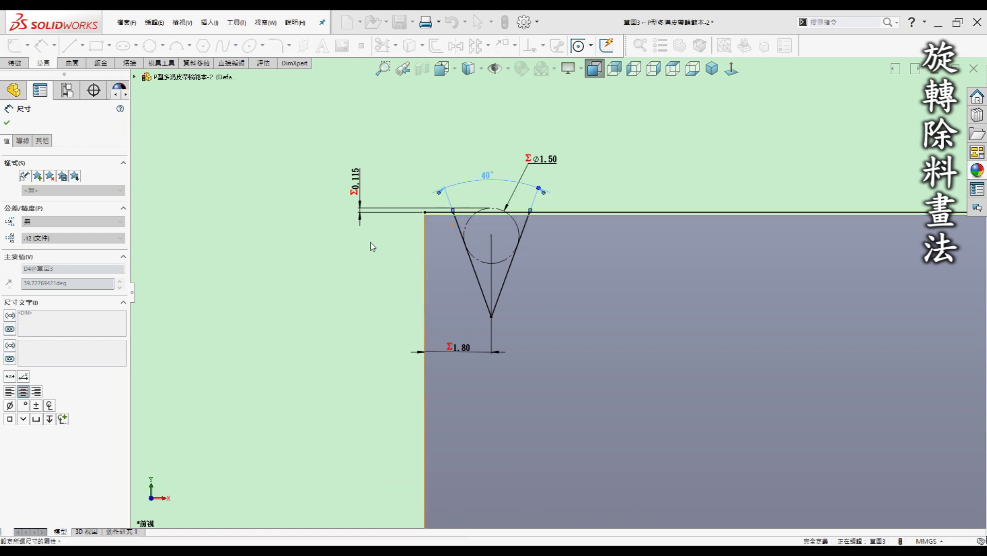
click(335, 217)
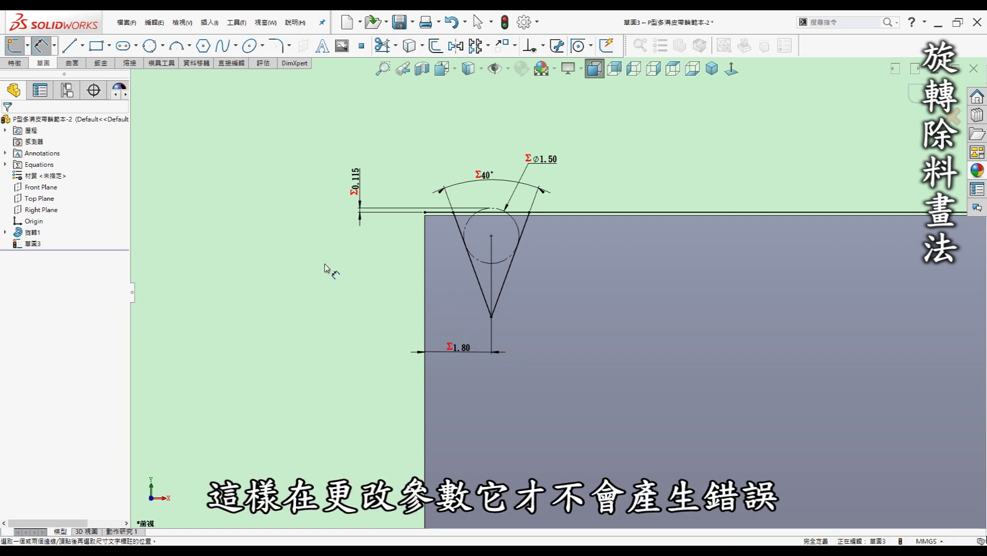
key(Escape)
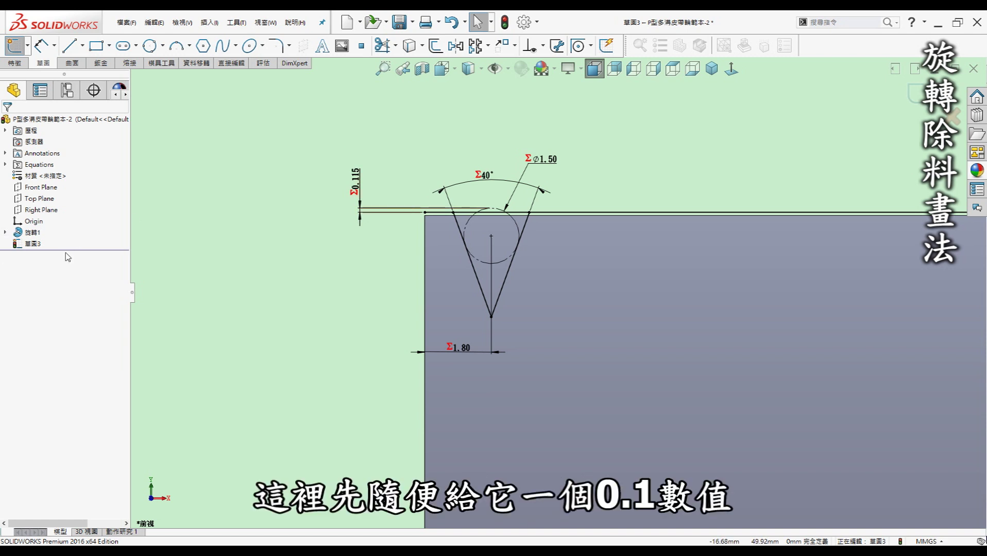
Step: Round the V's bottom corner with a sketch fillet
click(278, 45)
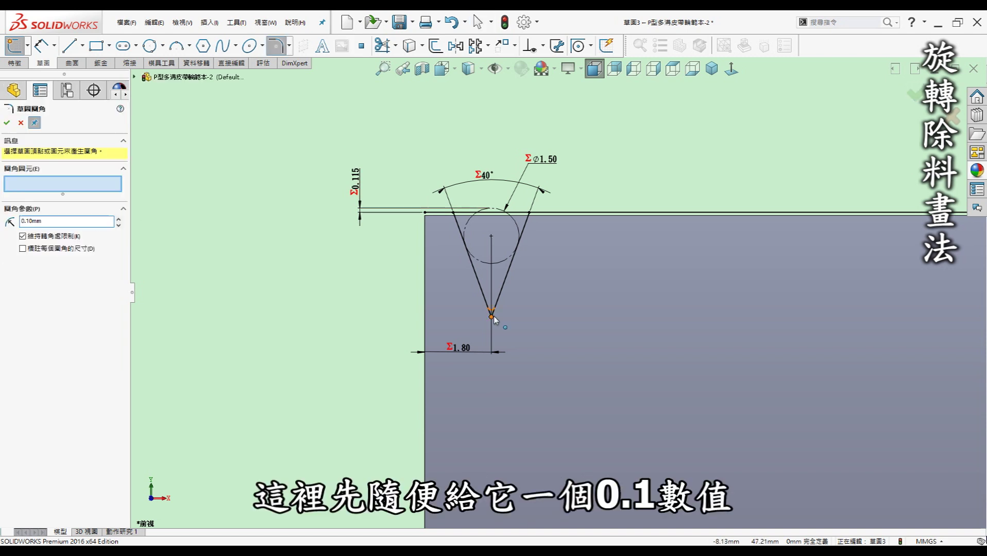
click(491, 315)
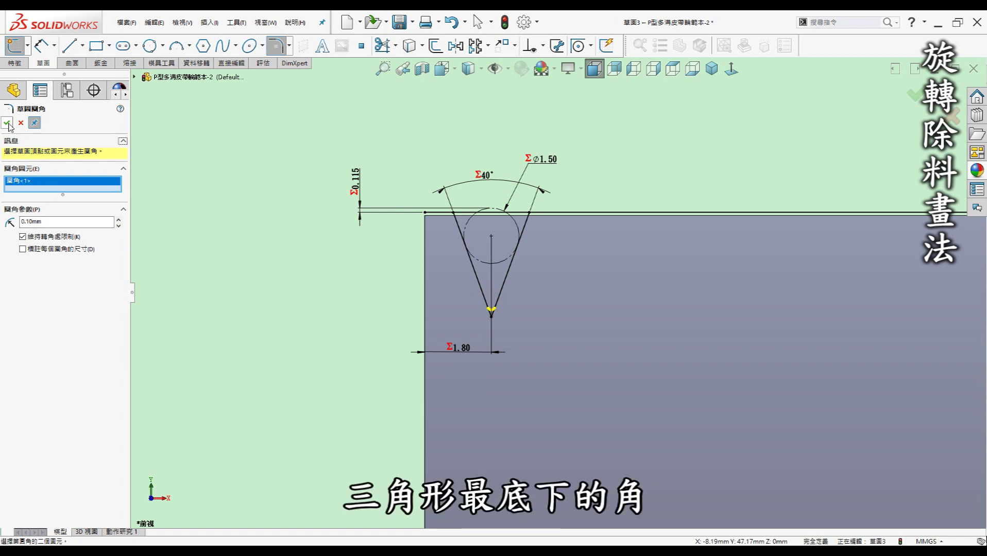
right_click(542, 284)
right_click(533, 307)
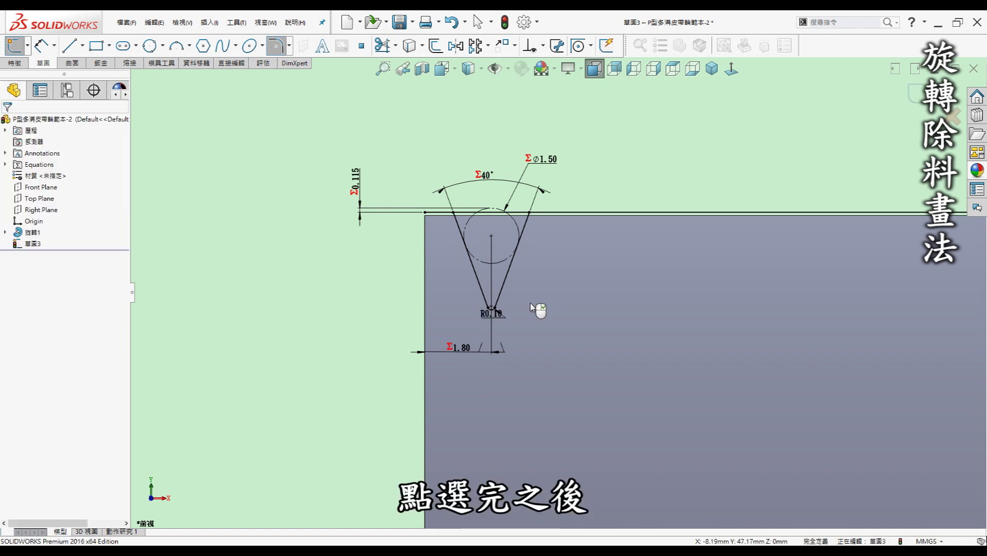
drag(500, 314, 531, 330)
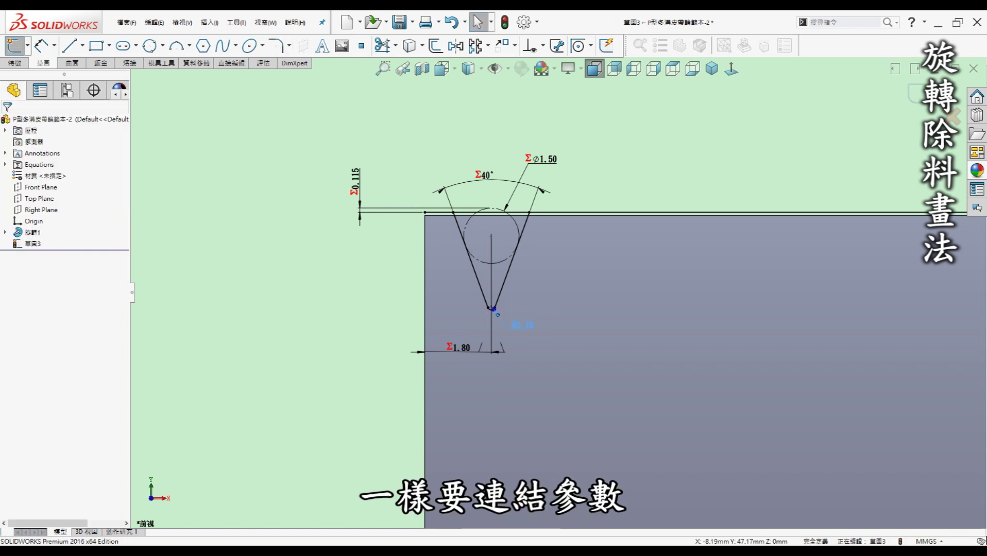
Step: Link the fillet radius to the rt variable, giving R0.40
click(523, 326)
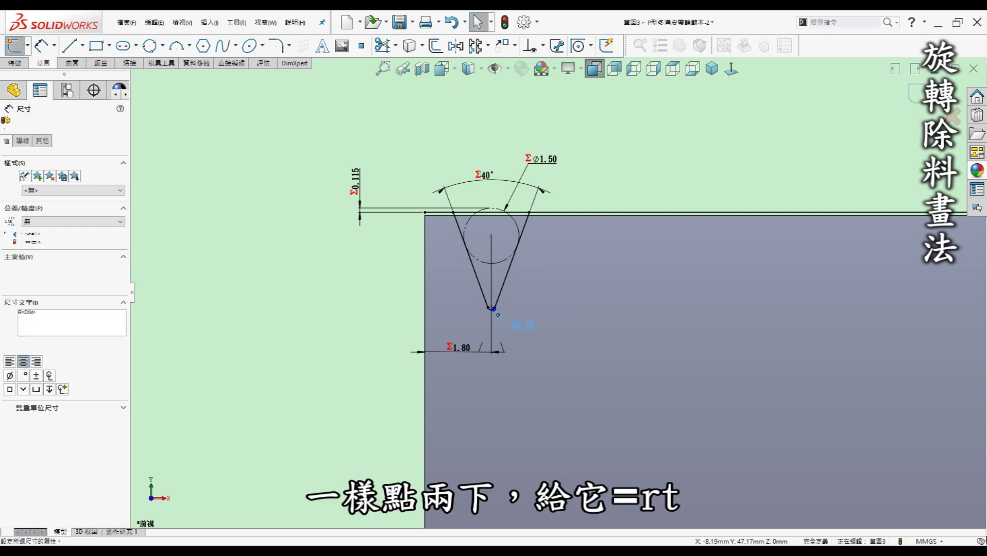
double_click(523, 325)
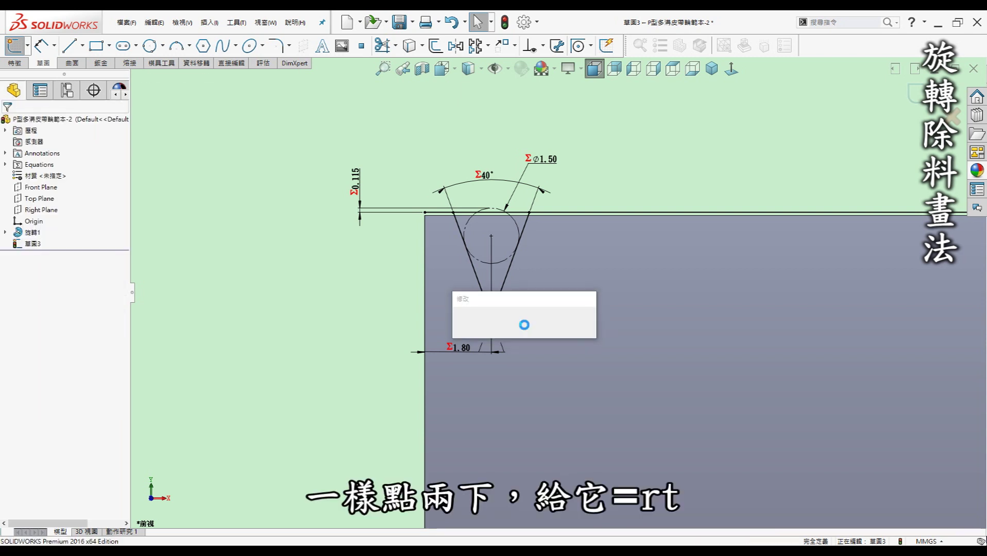
text(=rt)
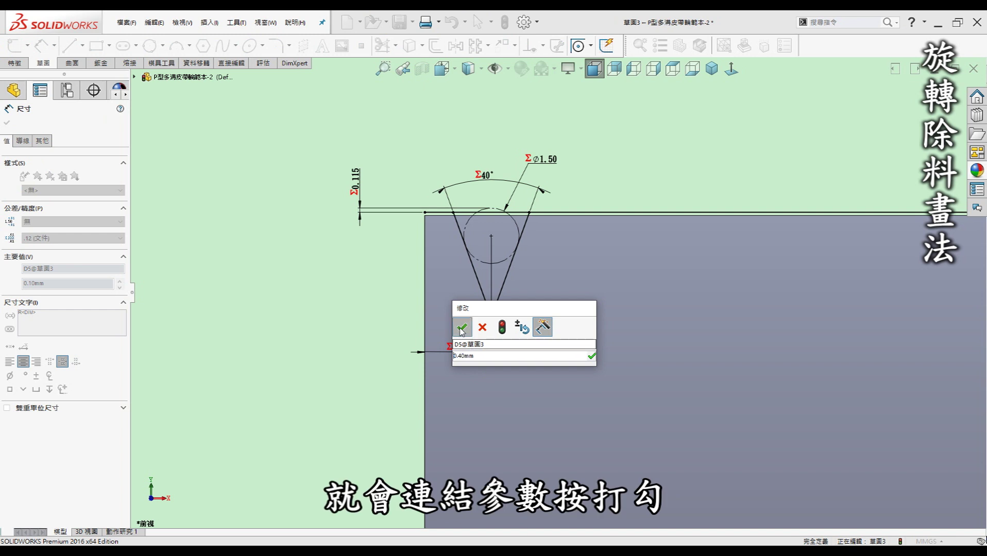
click(464, 325)
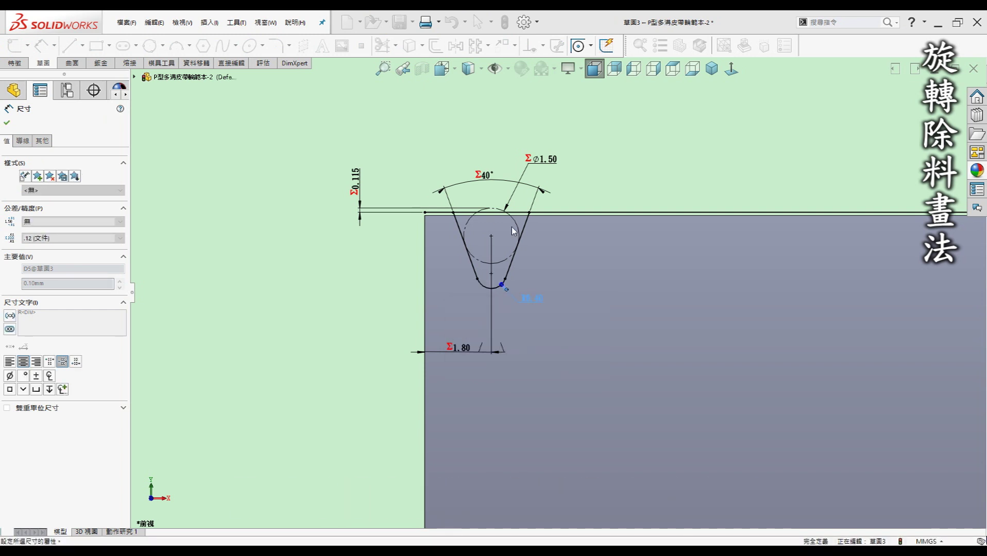
key(Escape)
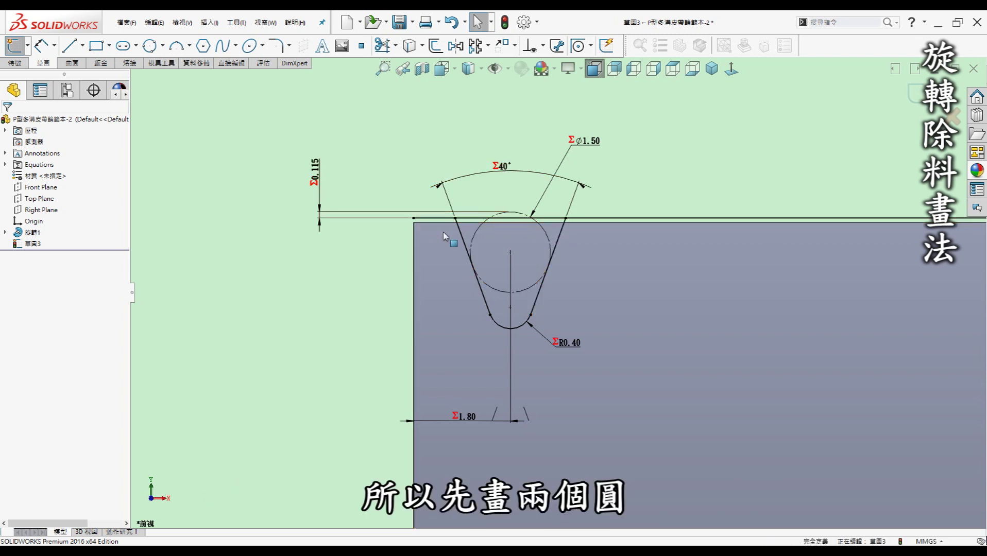
Step: Draw small circles at the V groove's upper corners
key(c)
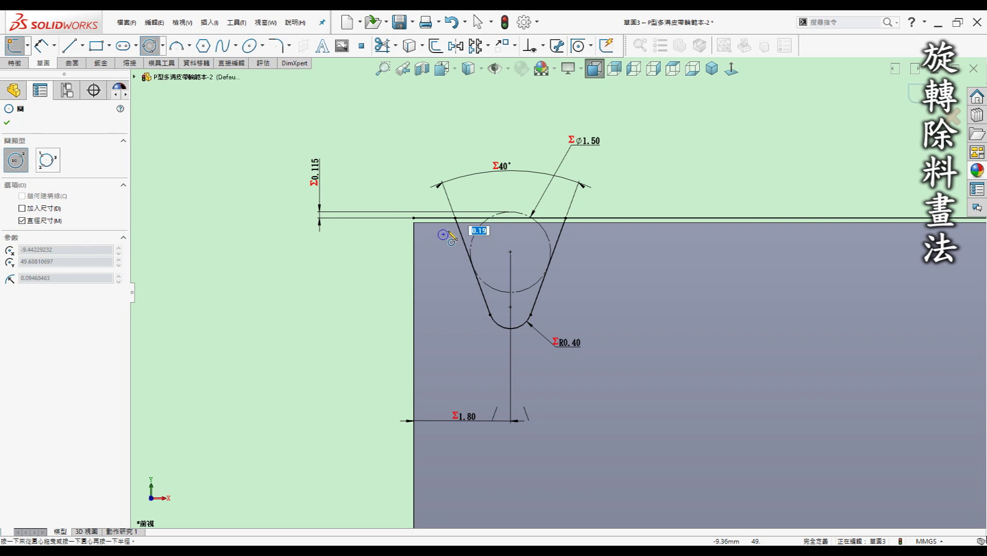
click(457, 233)
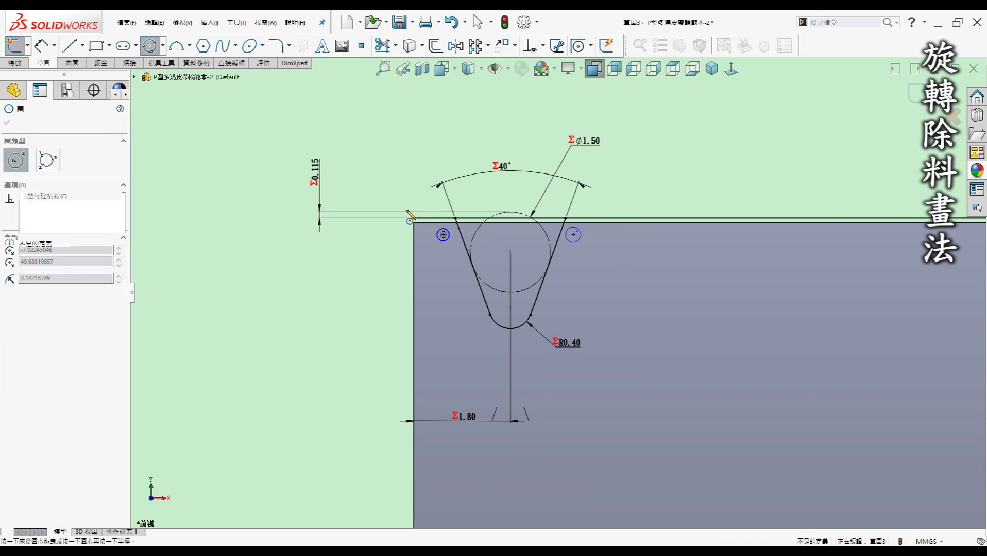
key(Escape)
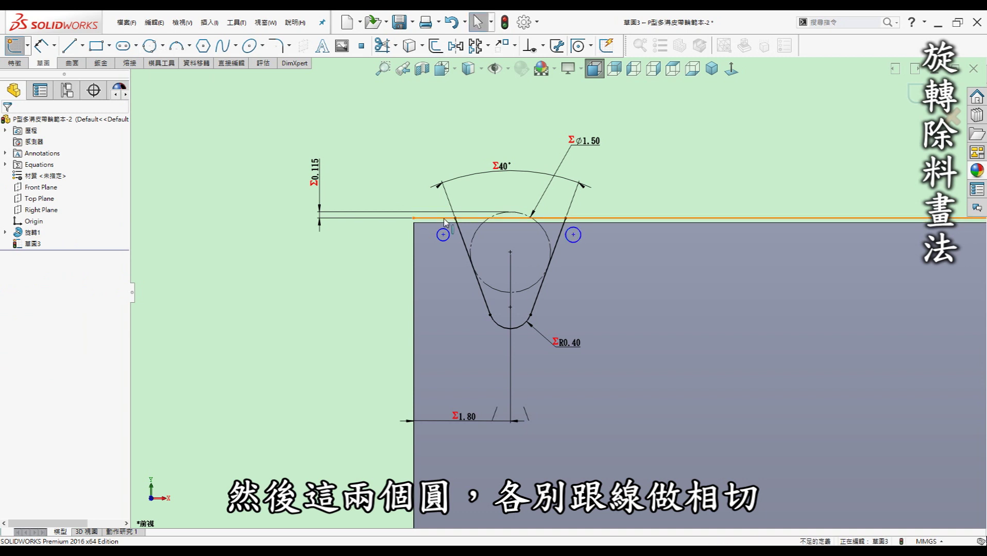
Step: Make each V side line tangent to its small corner circle
click(447, 234)
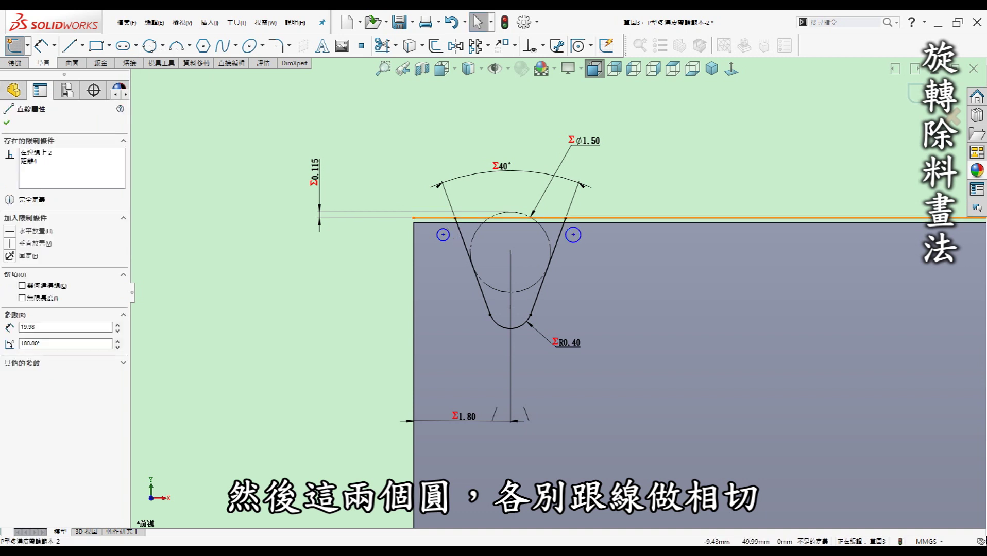
click(450, 238)
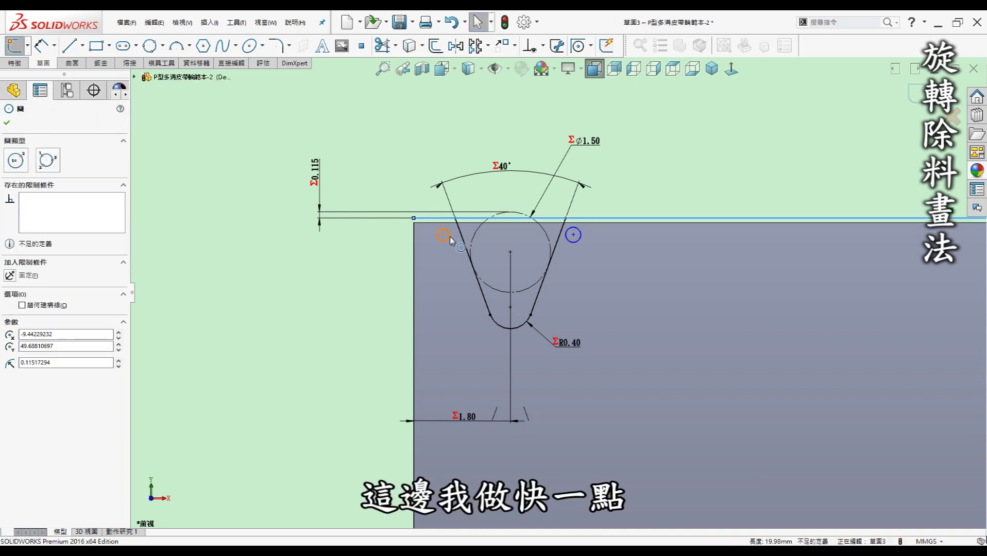
ctrl+click(461, 237)
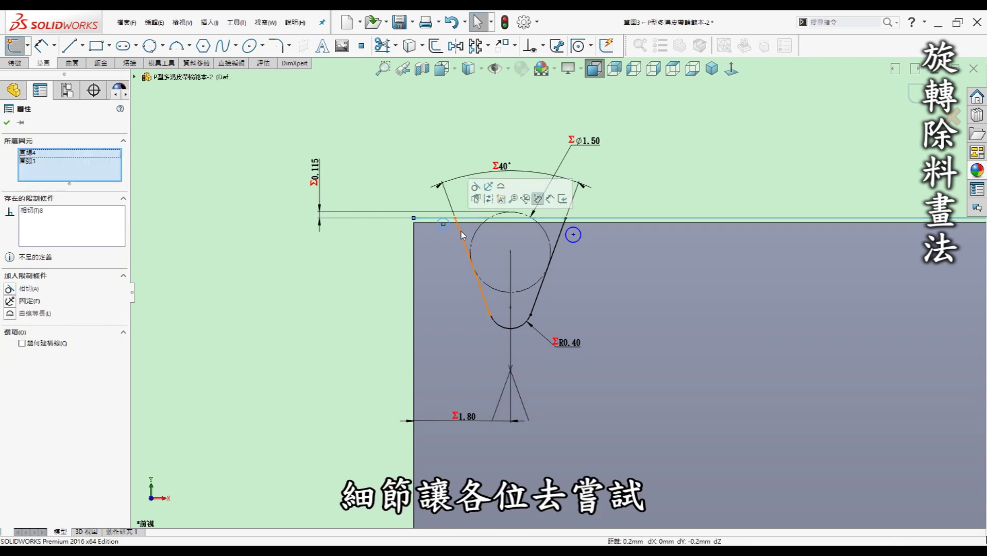
click(552, 258)
ctrl+click(569, 233)
key(Escape)
scroll(608, 258, down, 3)
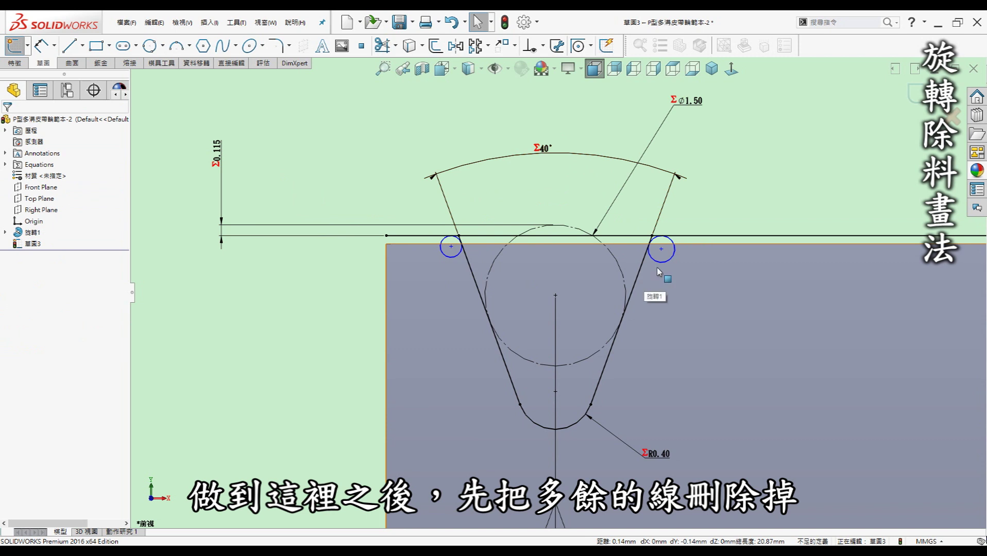
key(t)
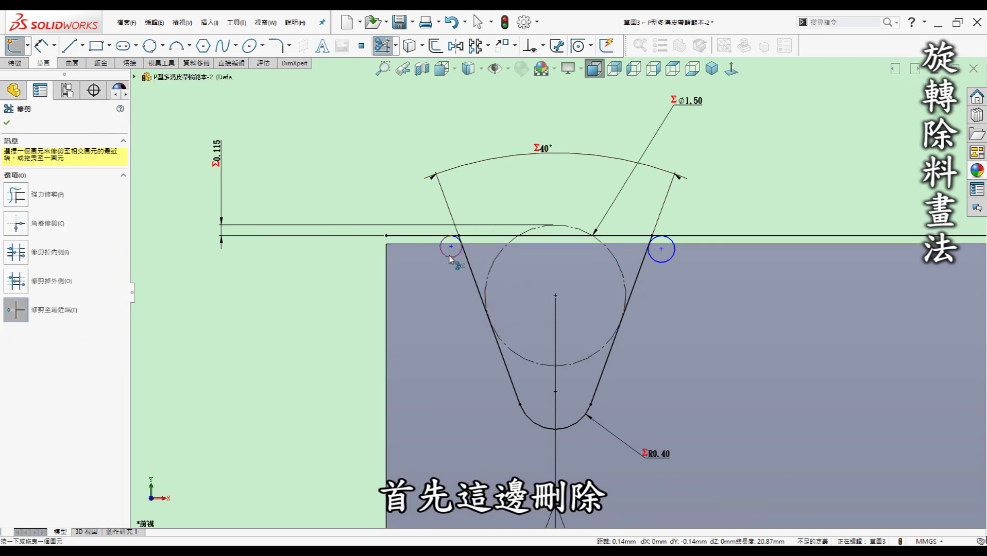
Step: Trim away the surplus circle and line pieces at both upper corners of the groove
click(670, 261)
click(718, 237)
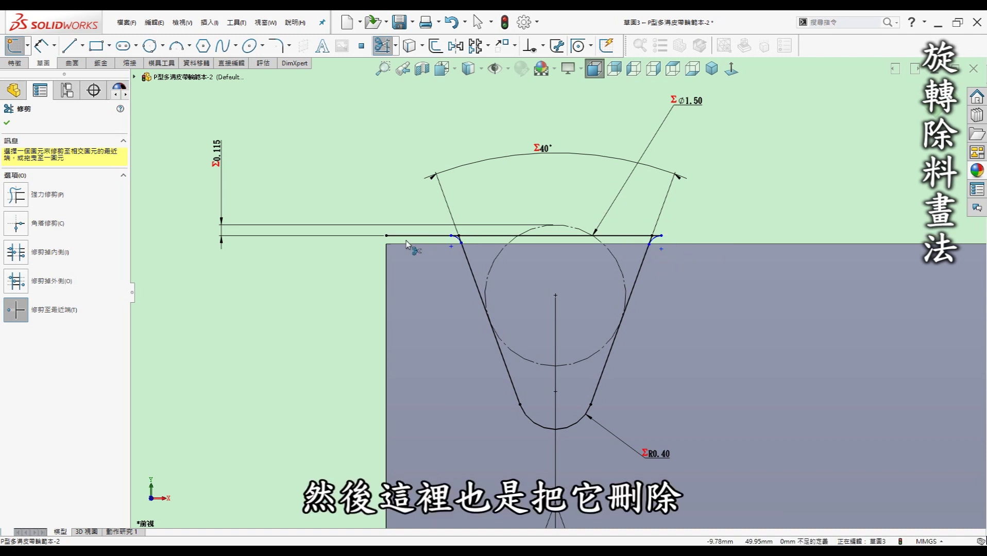
scroll(489, 237, down, 3)
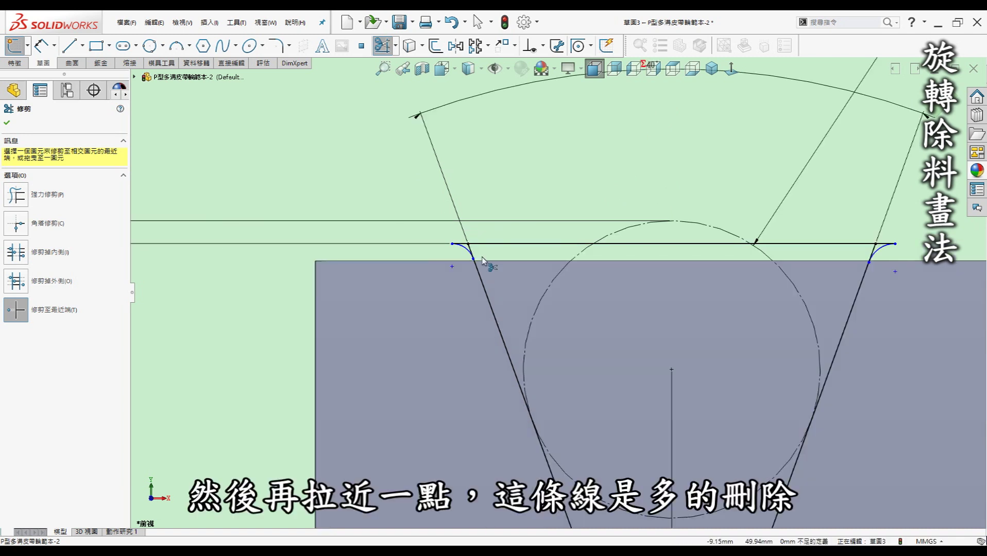
scroll(492, 241, down, 3)
scroll(497, 247, down, 3)
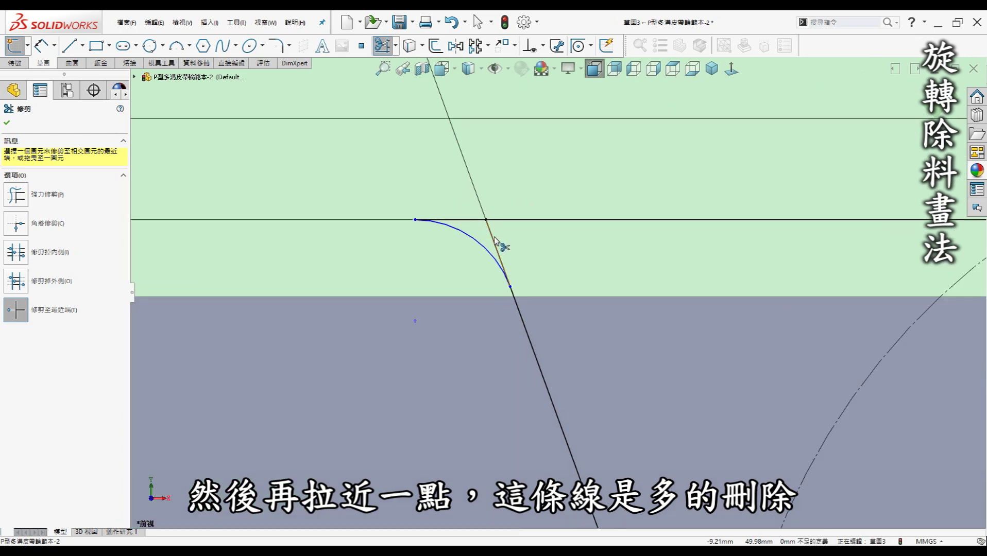
scroll(773, 287, up, 2)
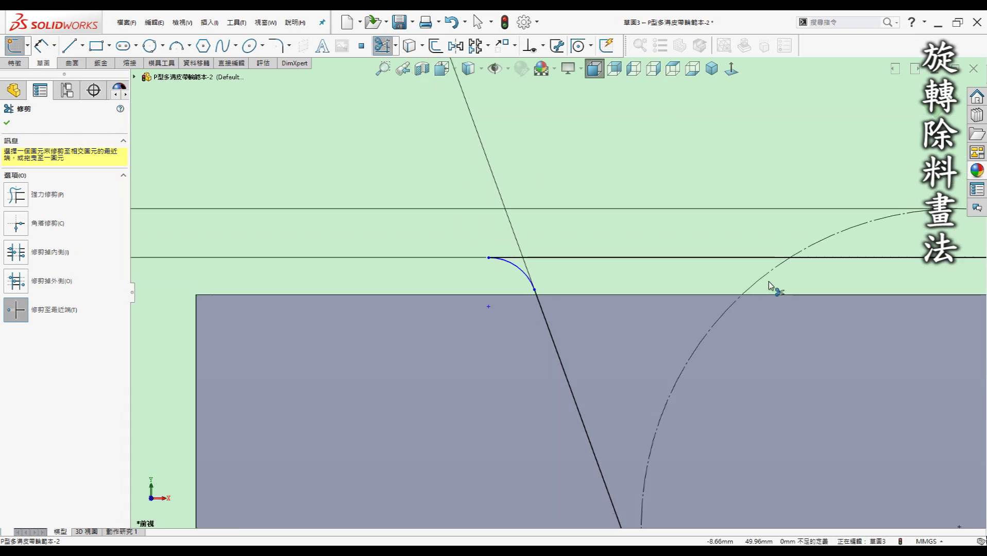
scroll(782, 288, up, 3)
scroll(792, 291, up, 2)
scroll(793, 291, down, 1)
scroll(813, 286, down, 1)
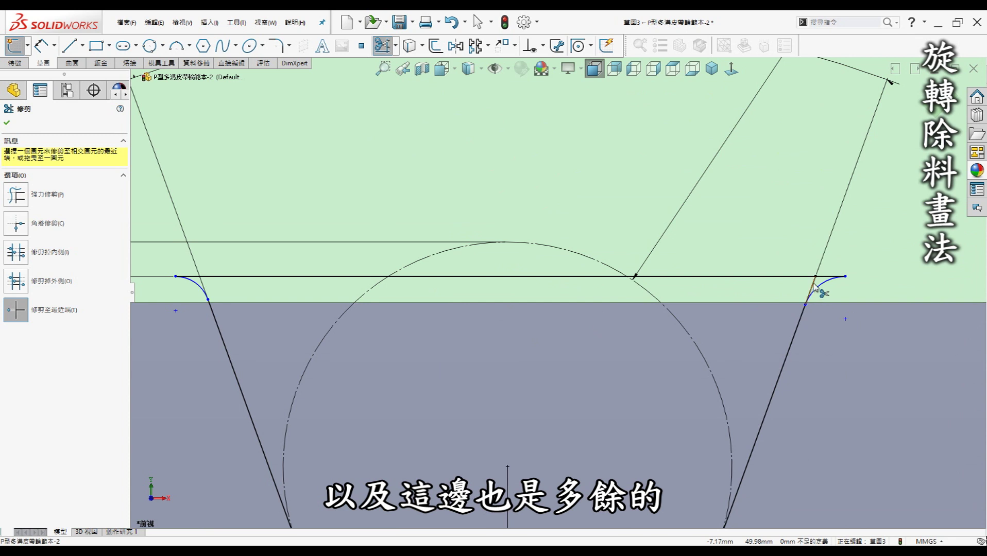
key(Escape)
scroll(613, 285, up, 2)
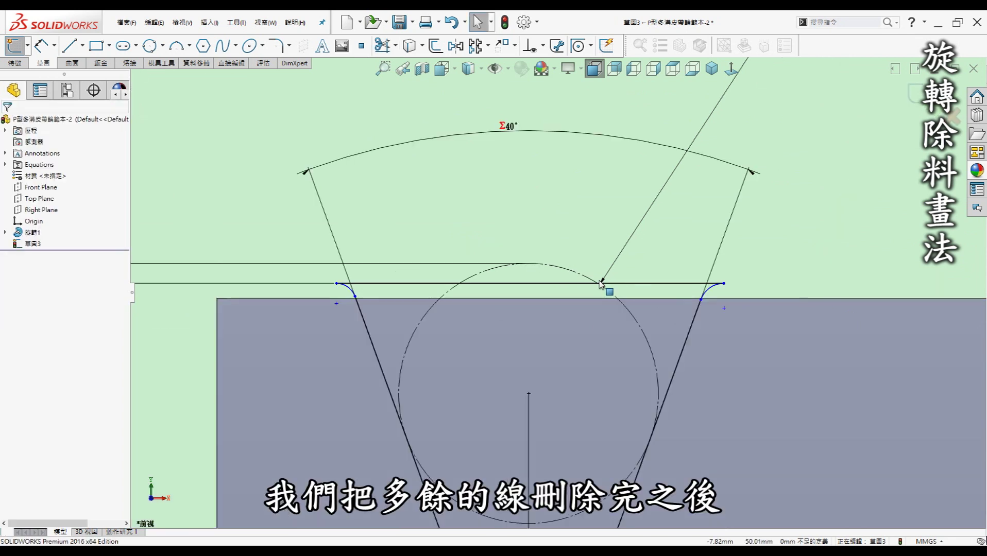
Step: Make the two upper corner arcs equal in radius
scroll(546, 286, up, 2)
scroll(438, 303, down, 2)
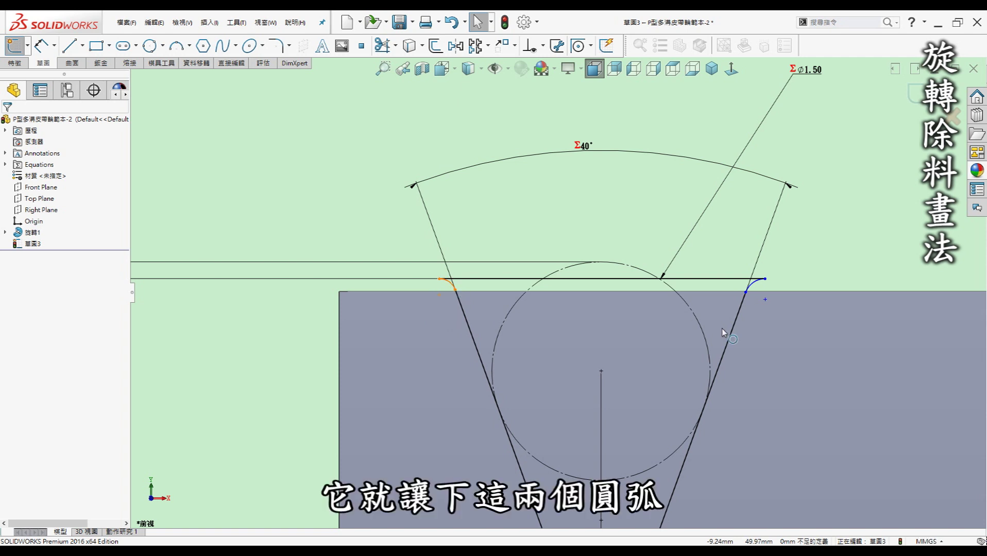
click(752, 287)
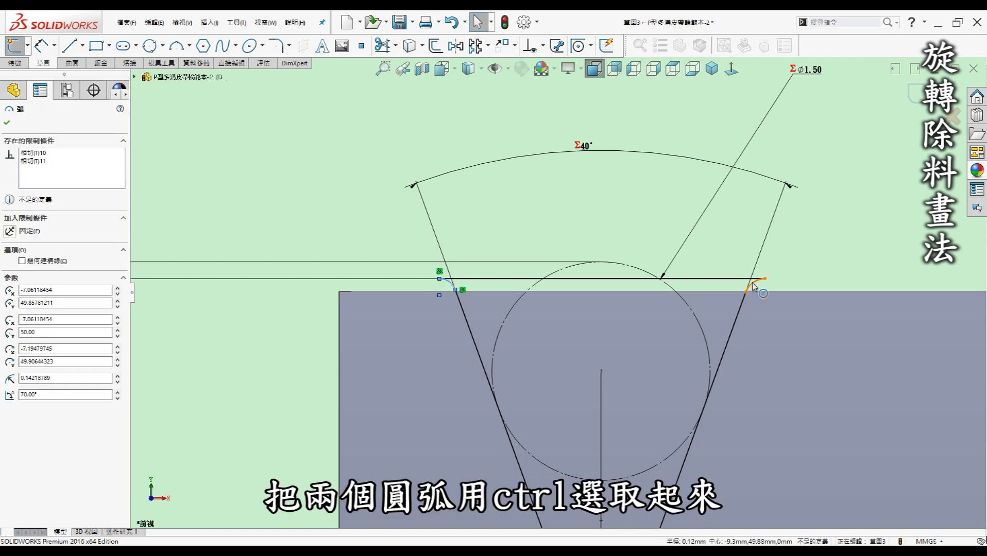
ctrl+click(752, 287)
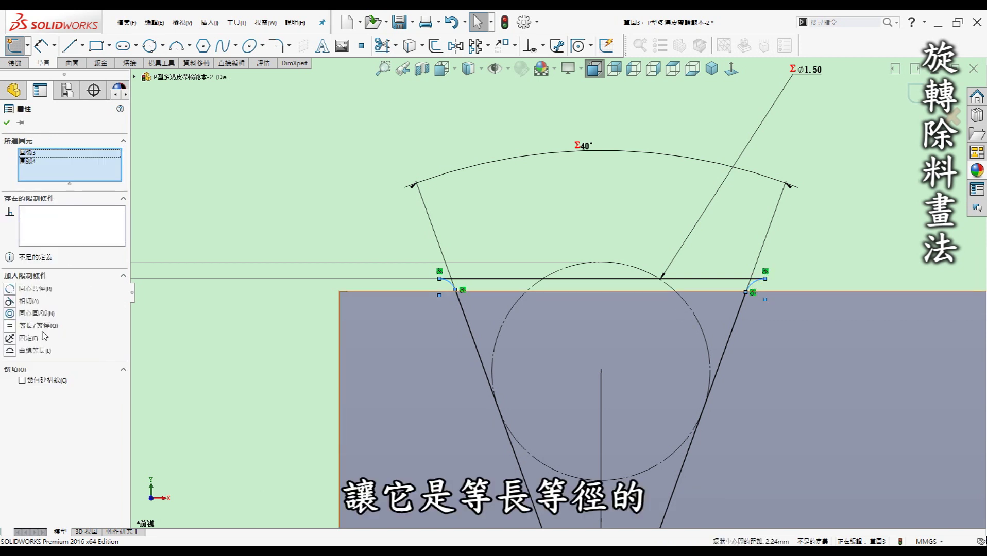
key(Escape)
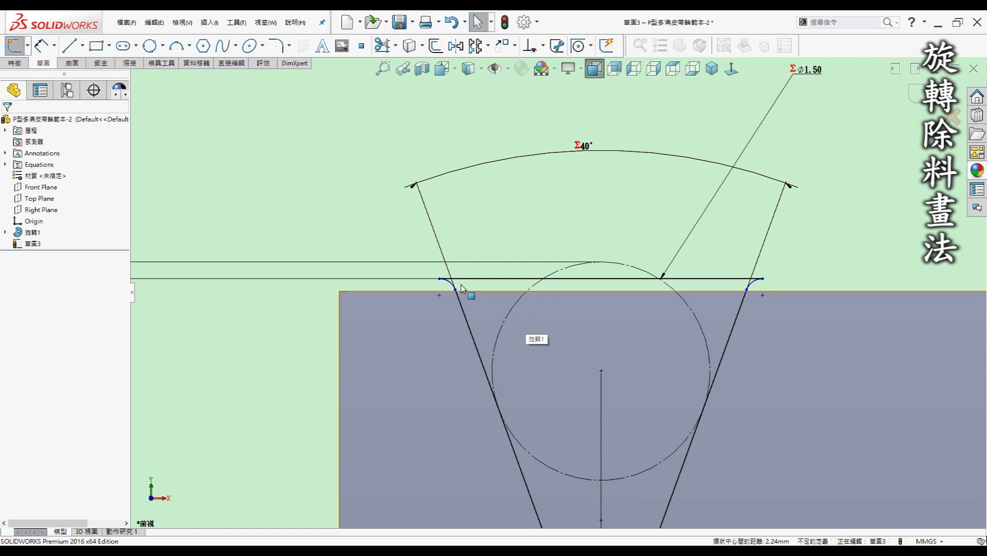
Step: Dimension the left corner arc's radius as =rb, reading R0.20
key(d)
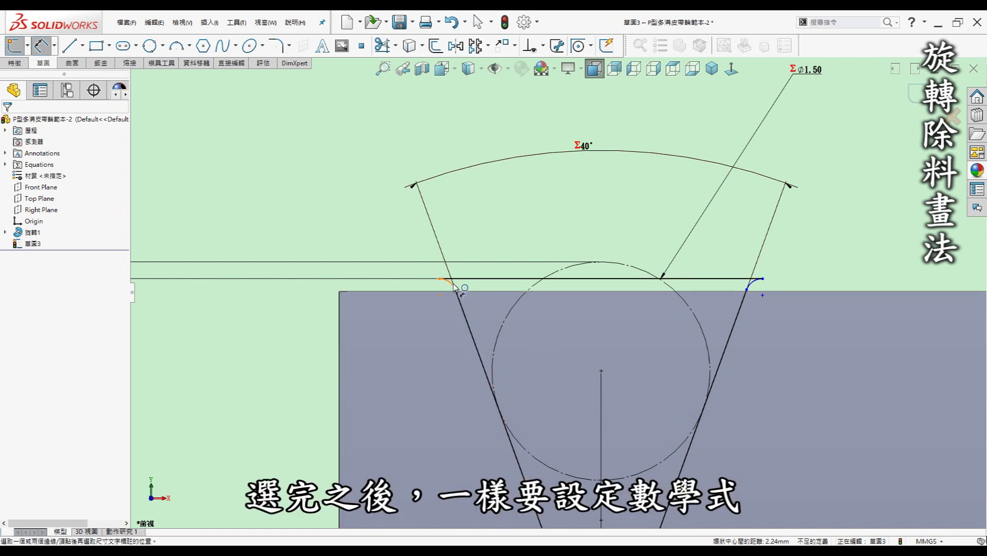
click(455, 286)
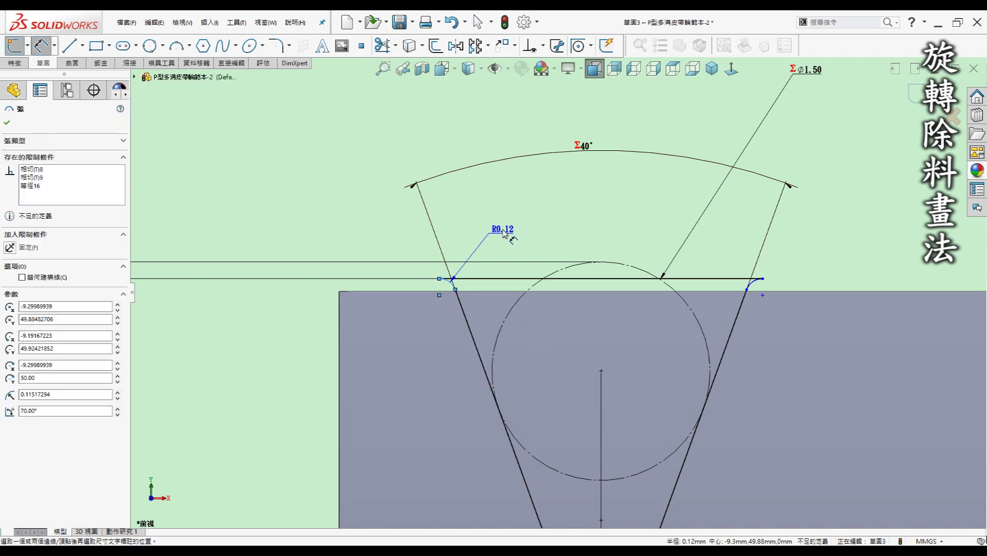
click(489, 235)
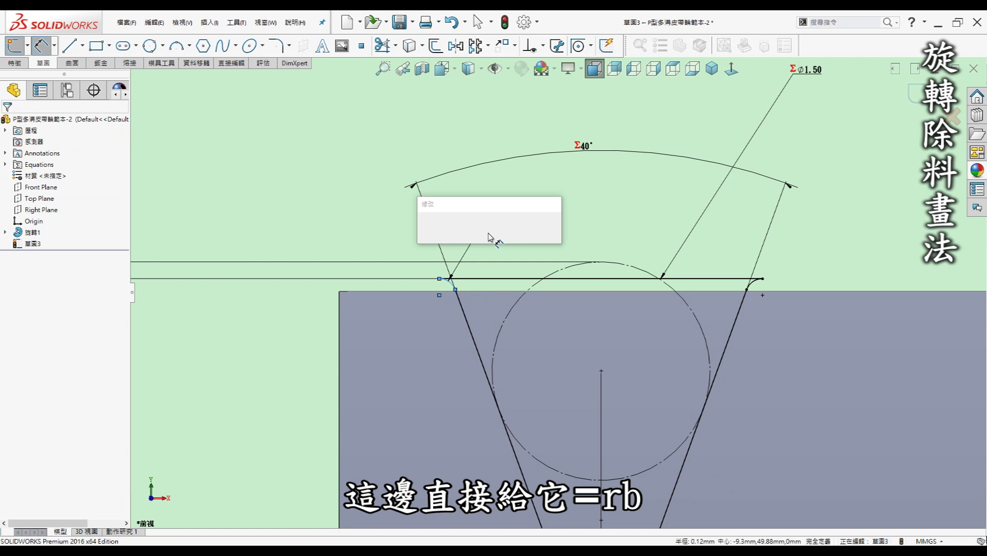
text(=rb)
click(427, 227)
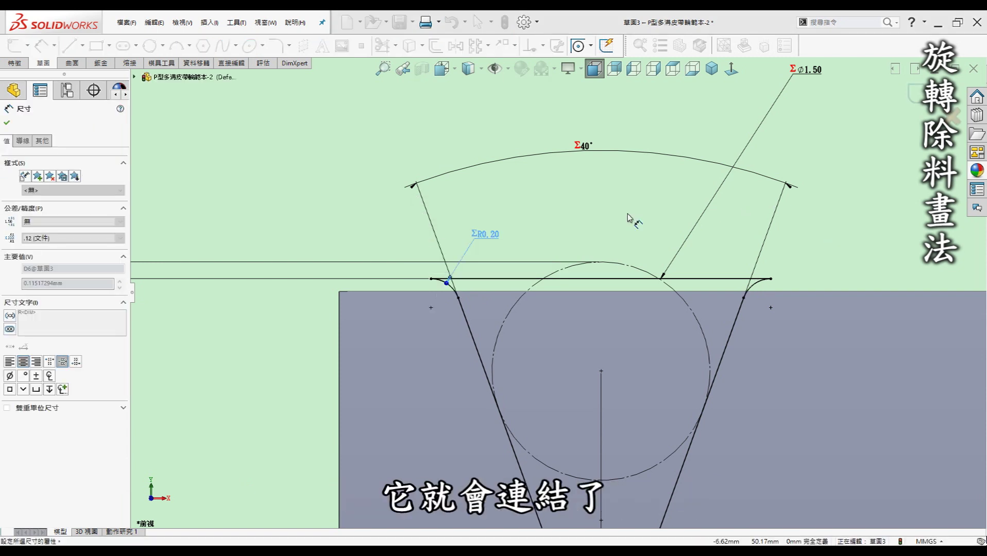
key(Escape)
Step: Draw a horizontal centerline from the sketch origin and revolve-cut the groove profile 360° around it
key(z)
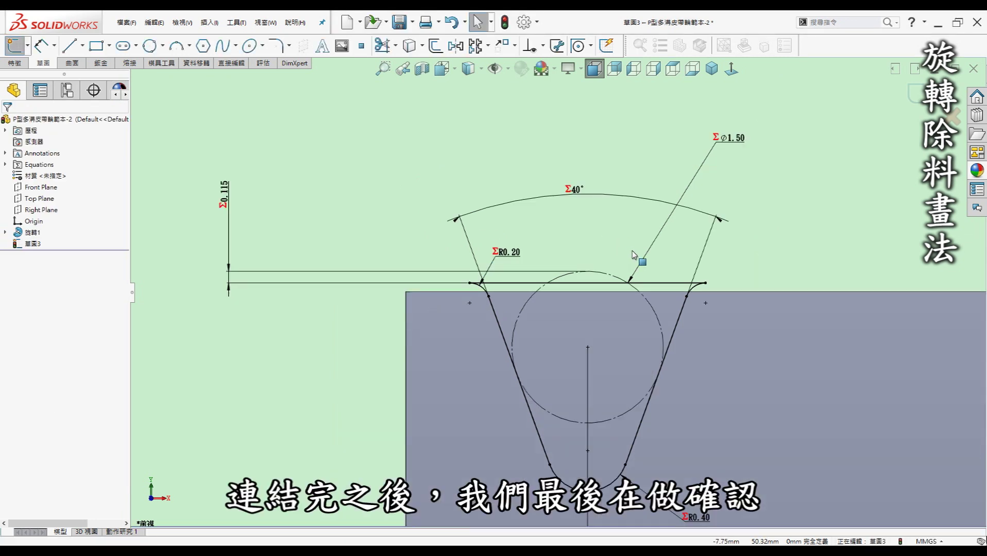
key(z)
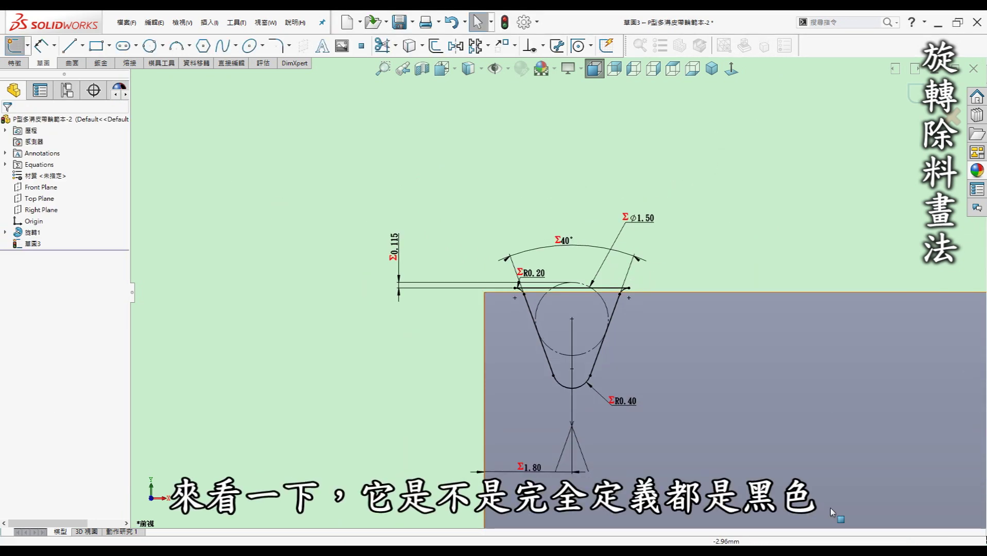
key(z)
key(z)
key(z)
key(z)
key(z)
scroll(588, 395, down, 2)
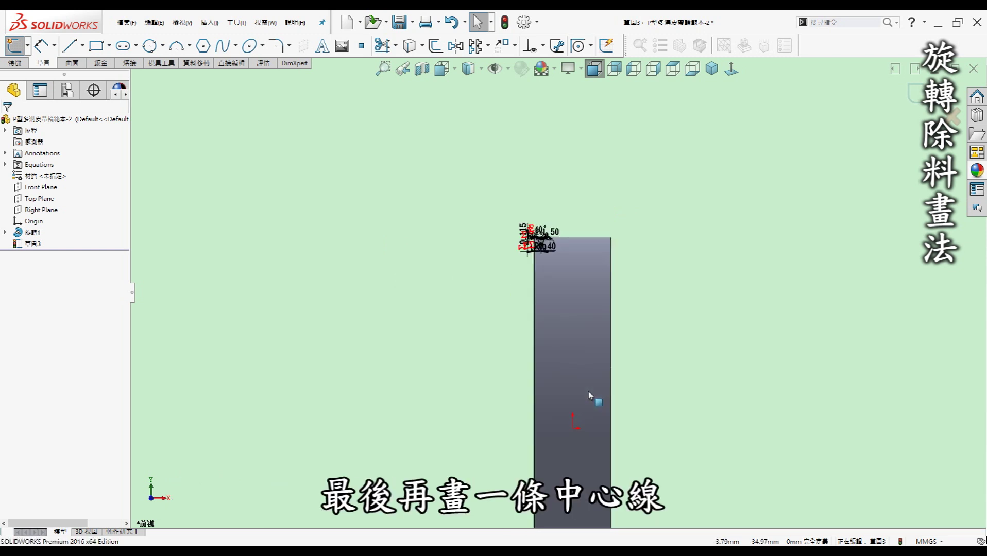
key(l)
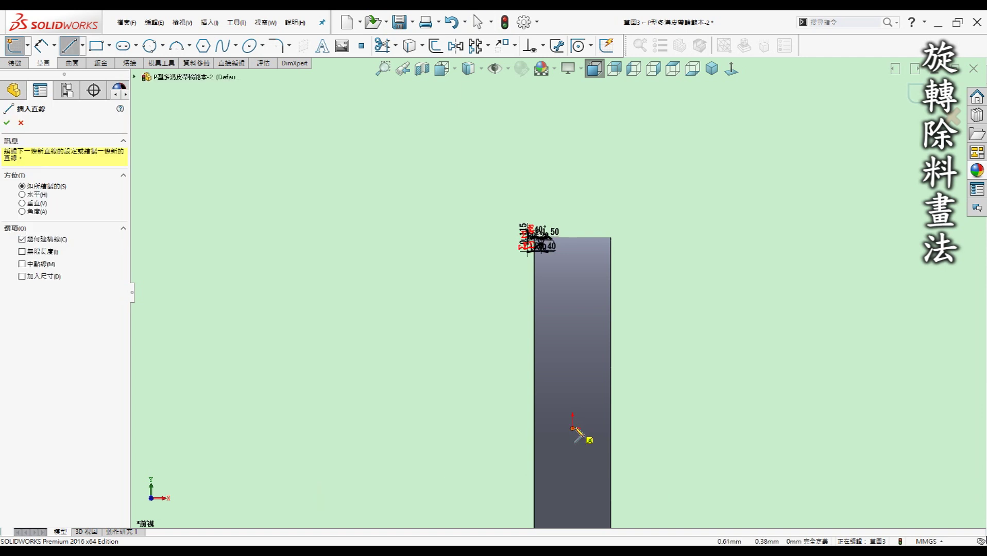
click(573, 428)
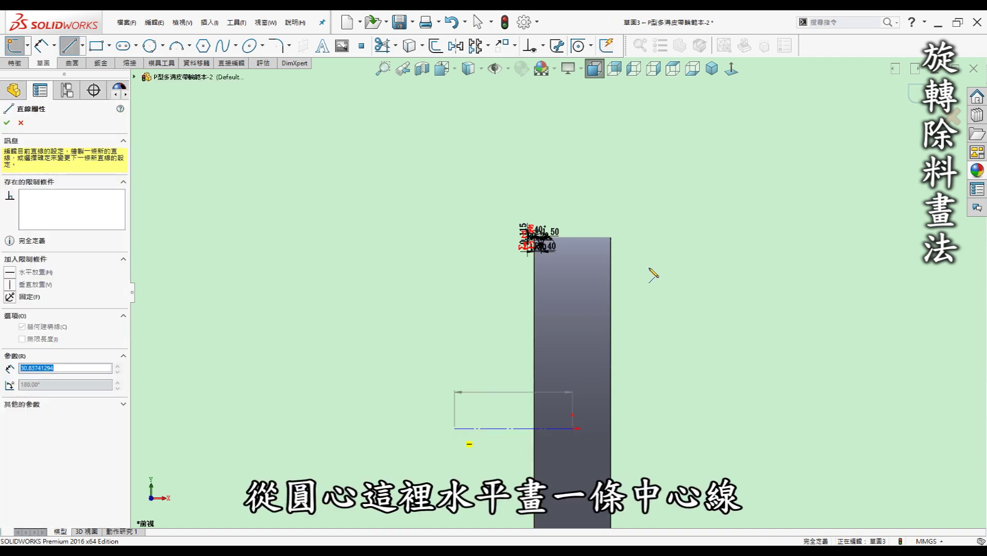
key(Return)
key(Escape)
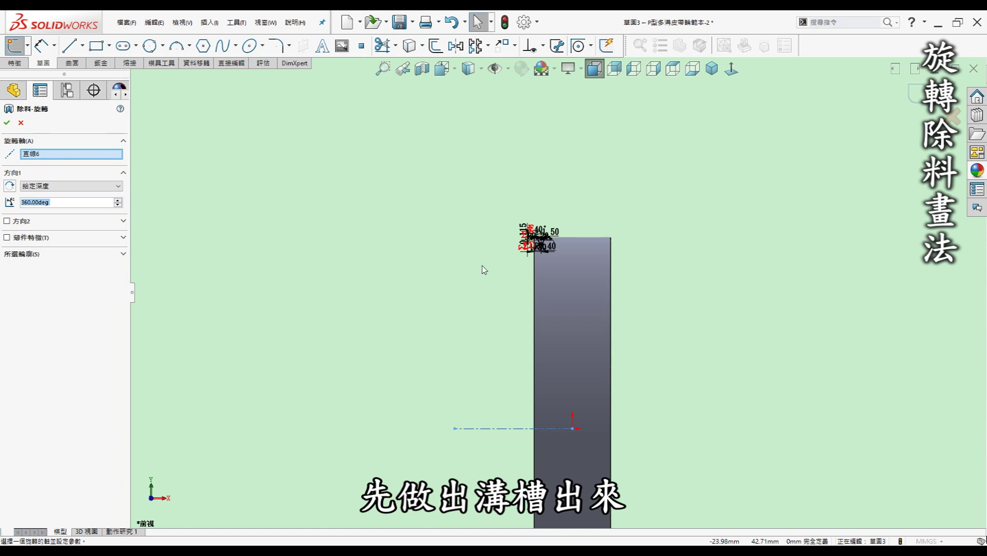
key(Return)
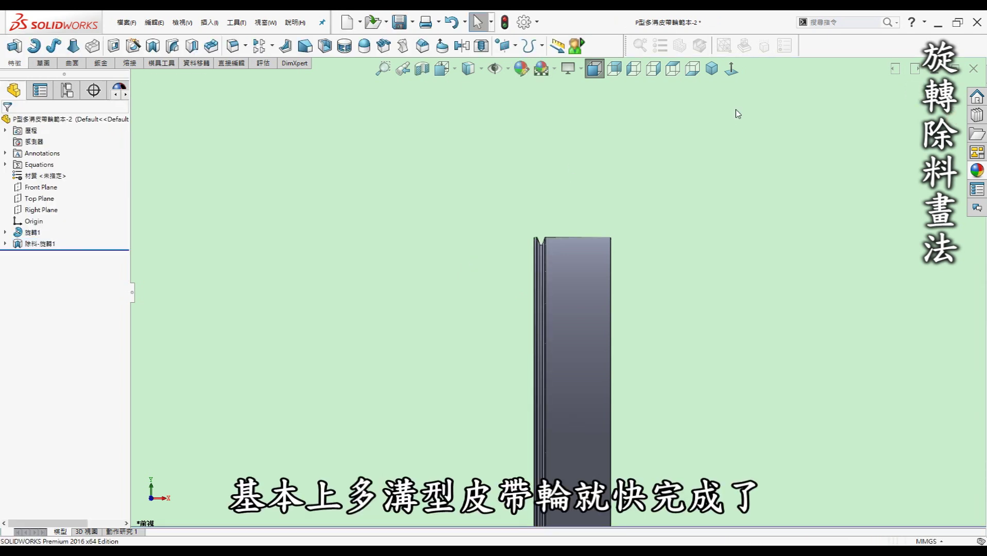
click(711, 68)
Step: Orbit and zoom the pulley to inspect the new V groove on its rim
key(ctrl+1)
key(Left)
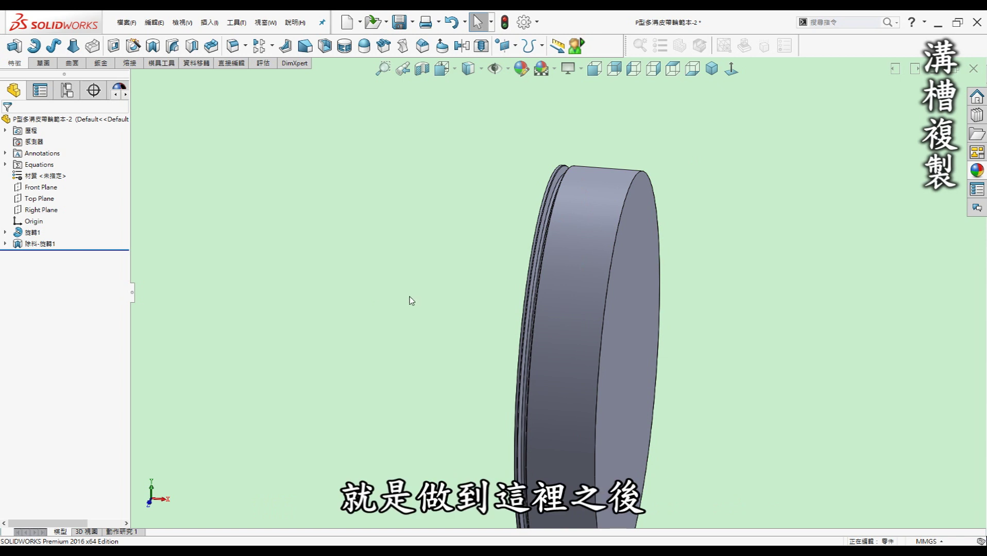
middle_drag(544, 173, 551, 175)
key(Right)
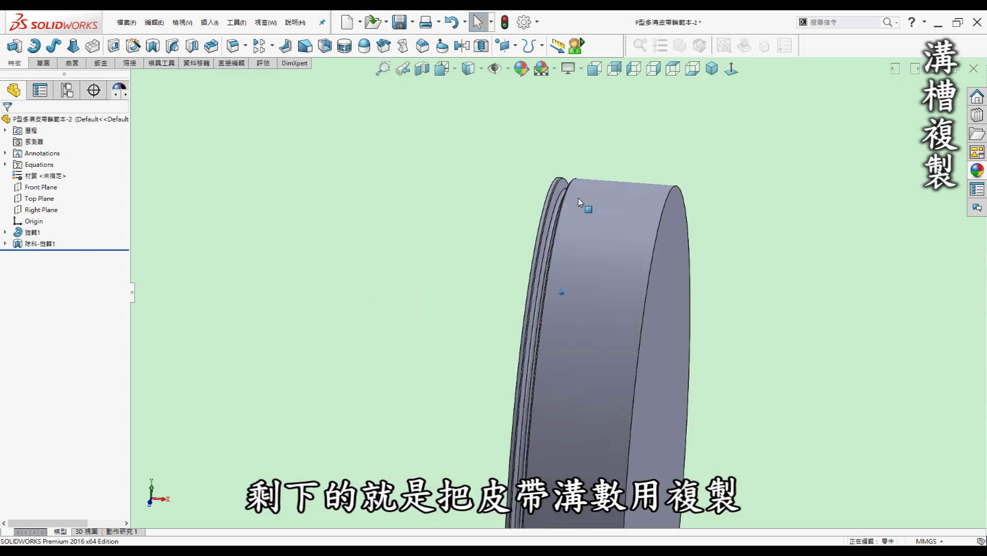
key(Right)
key(Right)
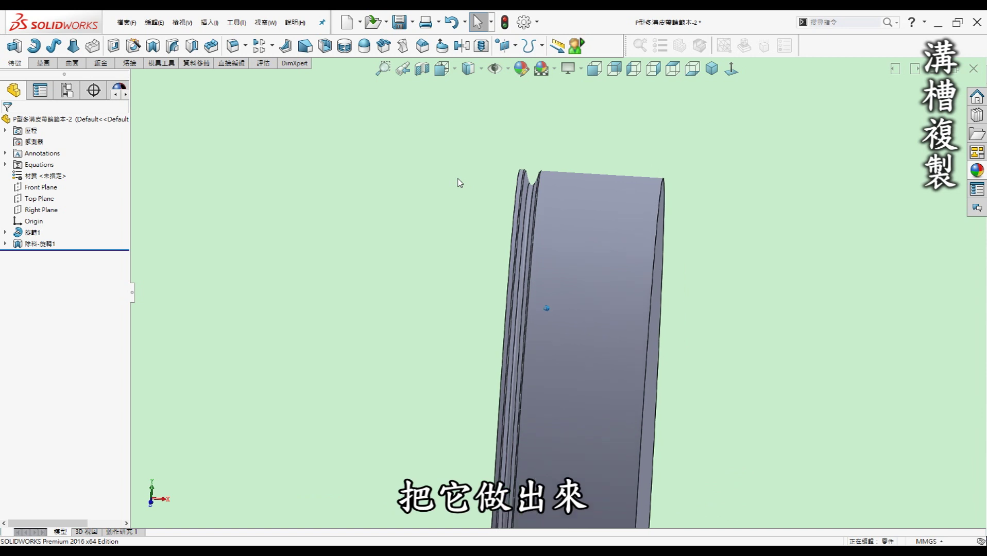
key(Right)
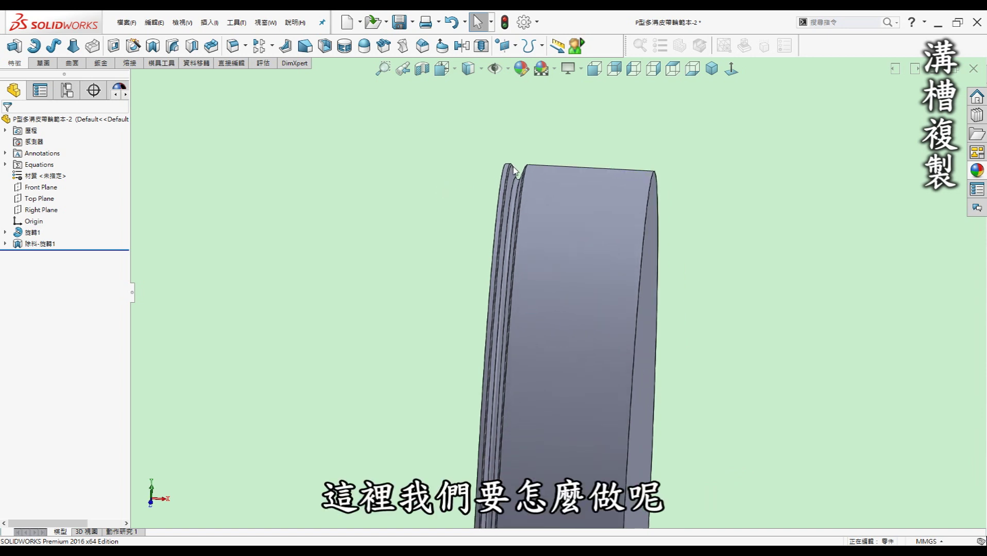
scroll(572, 212, down, 3)
scroll(572, 211, down, 2)
scroll(524, 208, down, 1)
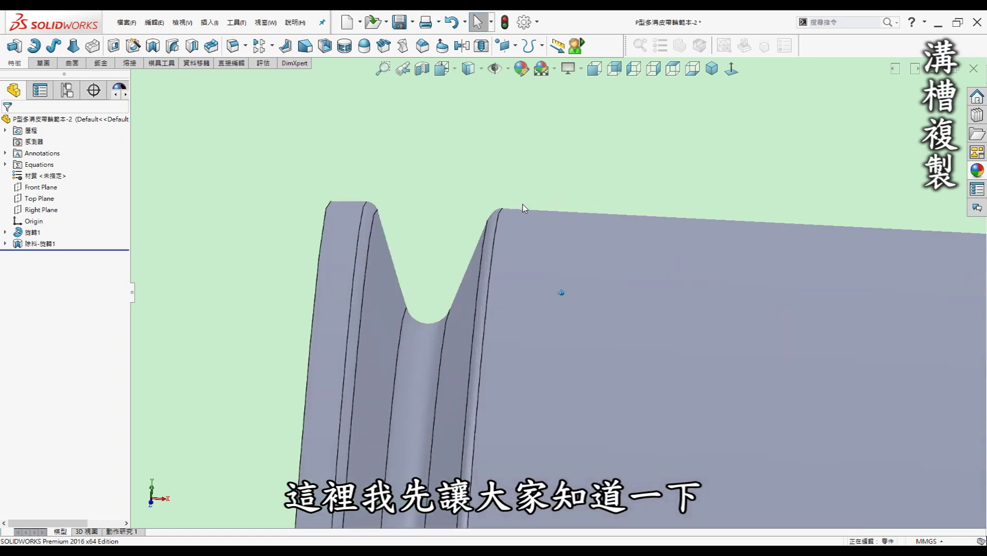
scroll(522, 205, down, 2)
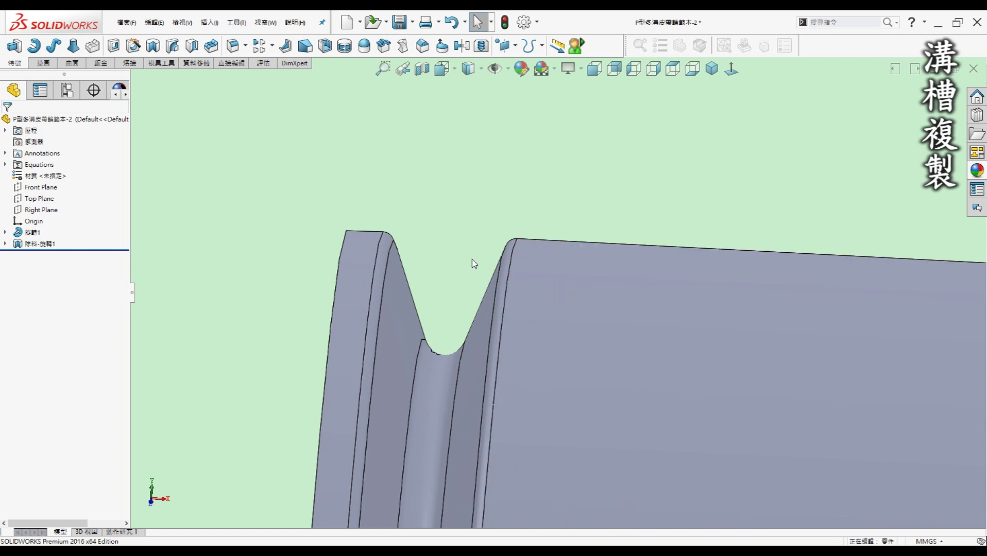
Step: Select the groove cut 除料-旋轉1 in the FeatureManager tree
scroll(469, 260, up, 2)
scroll(470, 260, up, 2)
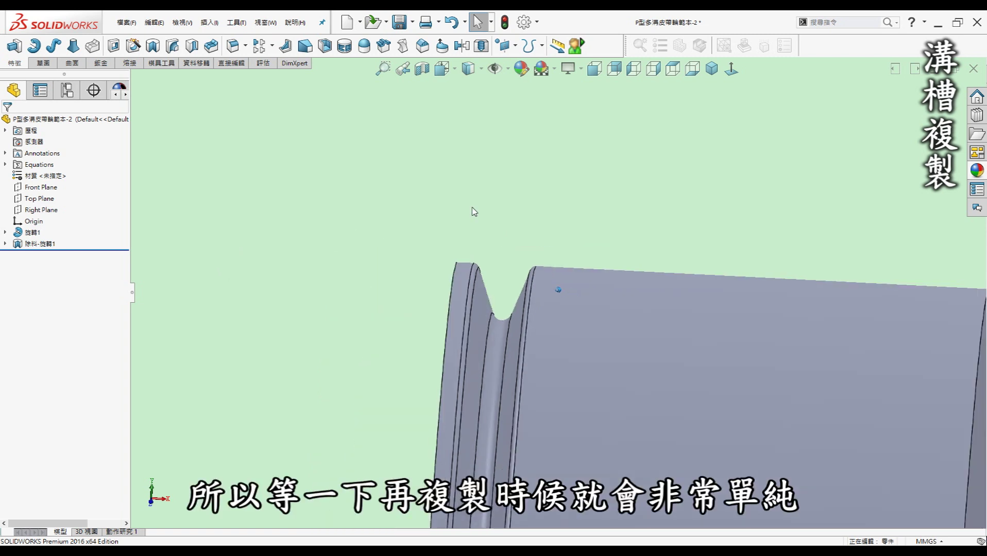
scroll(475, 212, up, 1)
scroll(479, 213, up, 1)
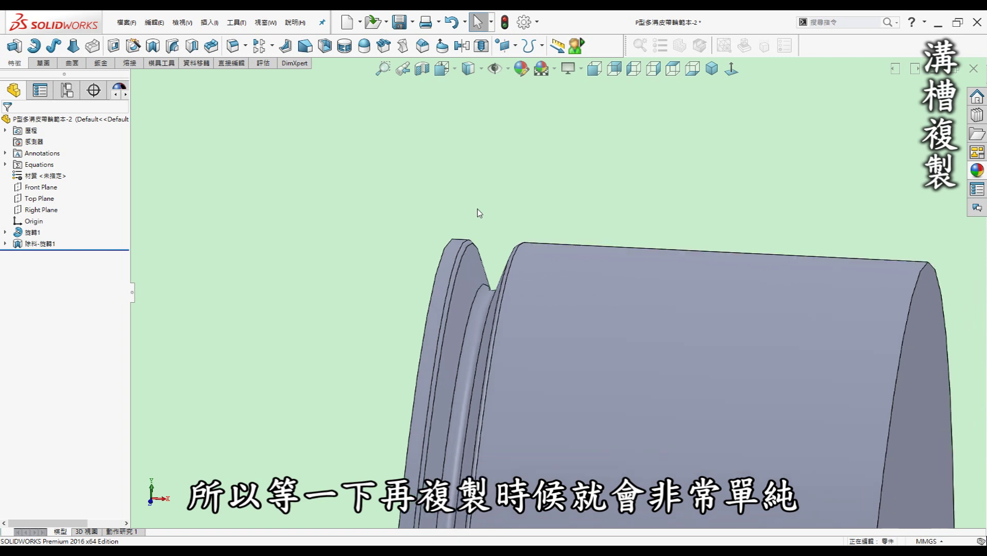
click(45, 246)
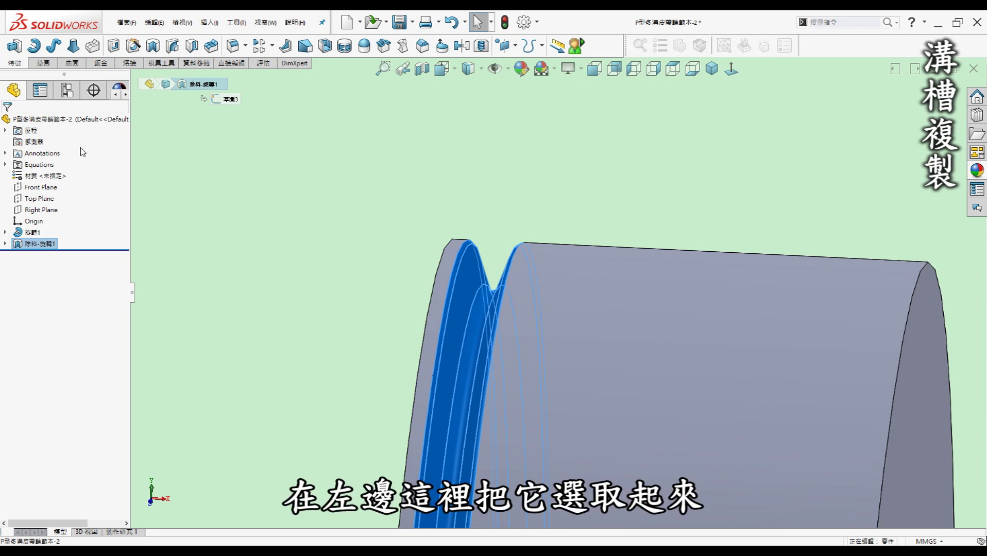
Step: Create a linear pattern along the pulley's outer face with spacing linked to variable e
click(262, 51)
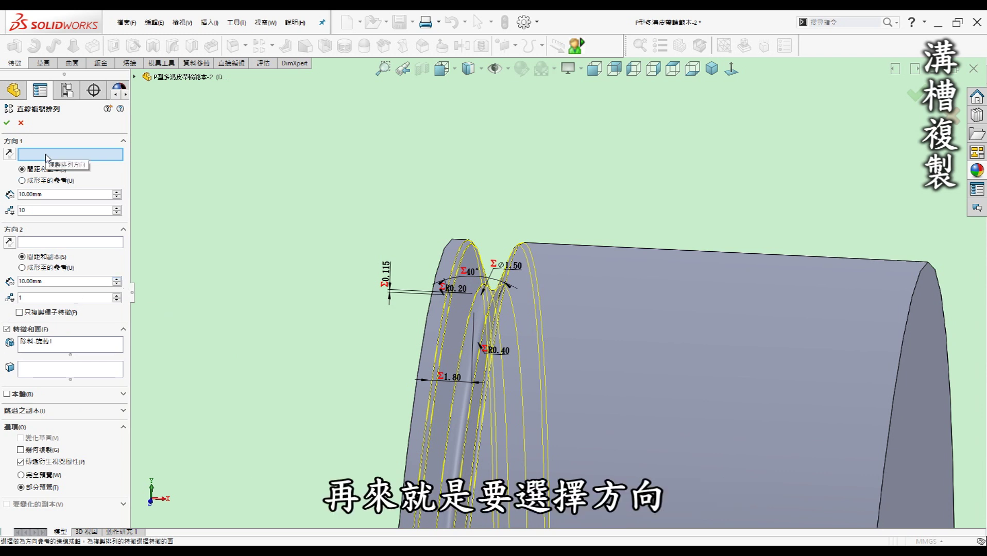
click(620, 281)
mouse_move(427, 271)
middle_down()
mouse_move(688, 257)
mouse_move(326, 212)
middle_up()
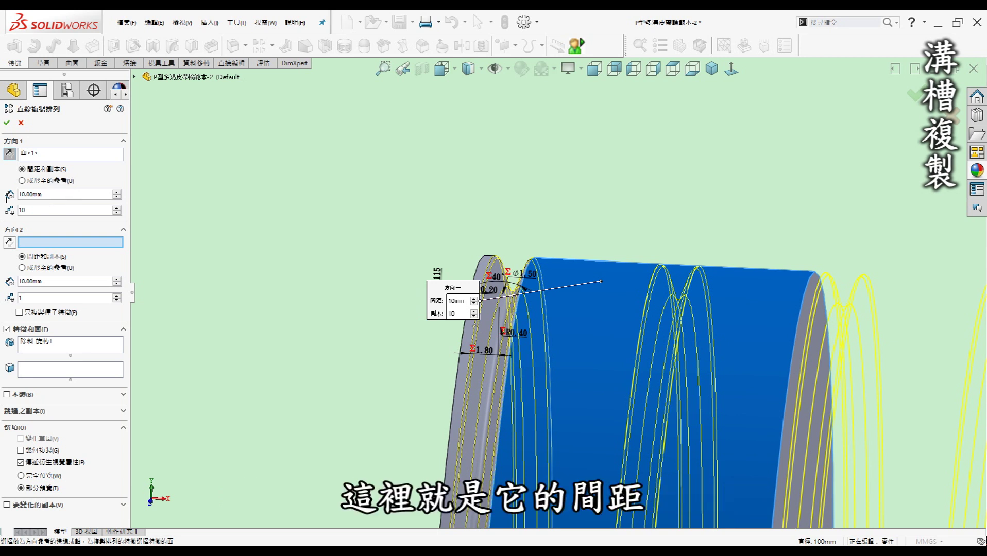
text(=)
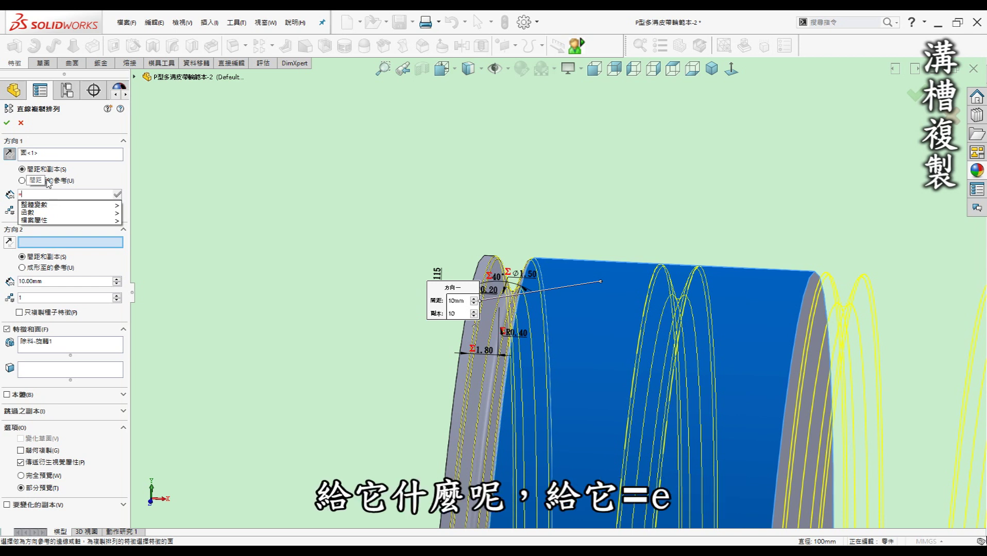
text(")
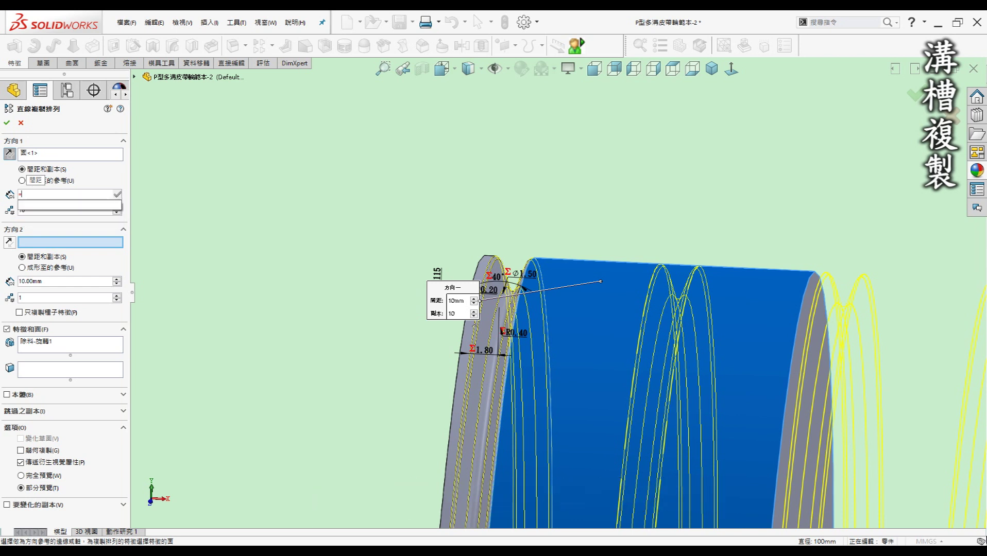
click(45, 206)
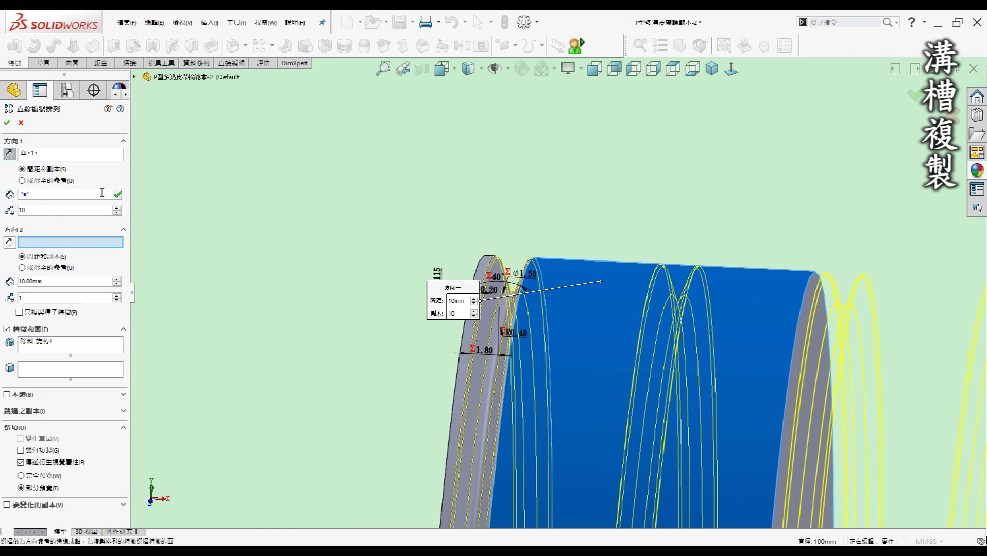
click(117, 195)
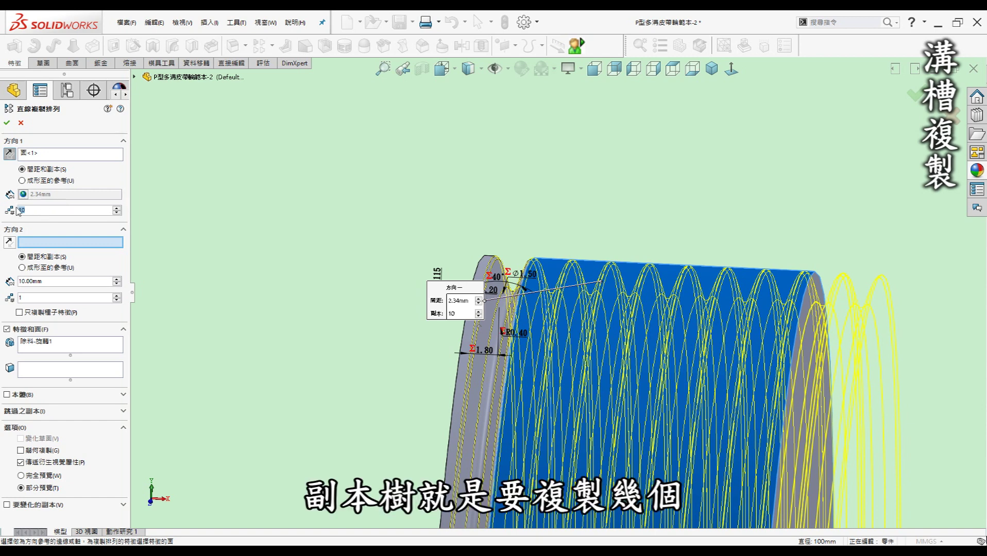
Step: Link the pattern instance count to variable N and finish the eight-groove pattern
text(=N)
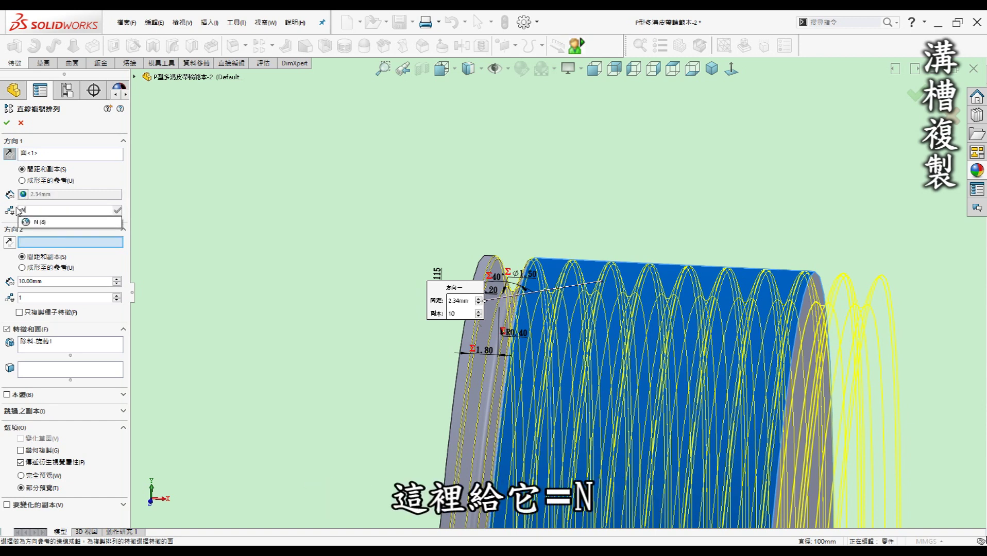
click(41, 223)
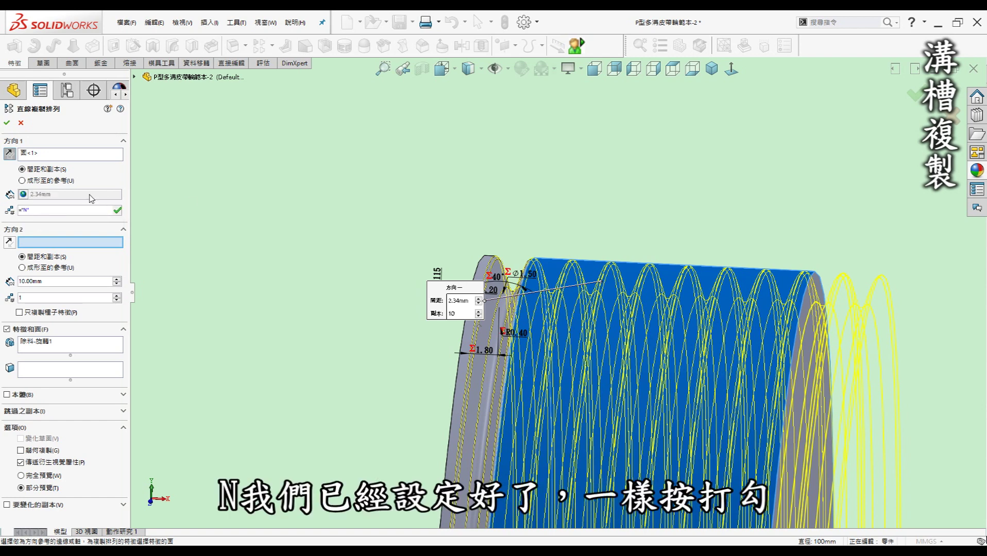
click(118, 211)
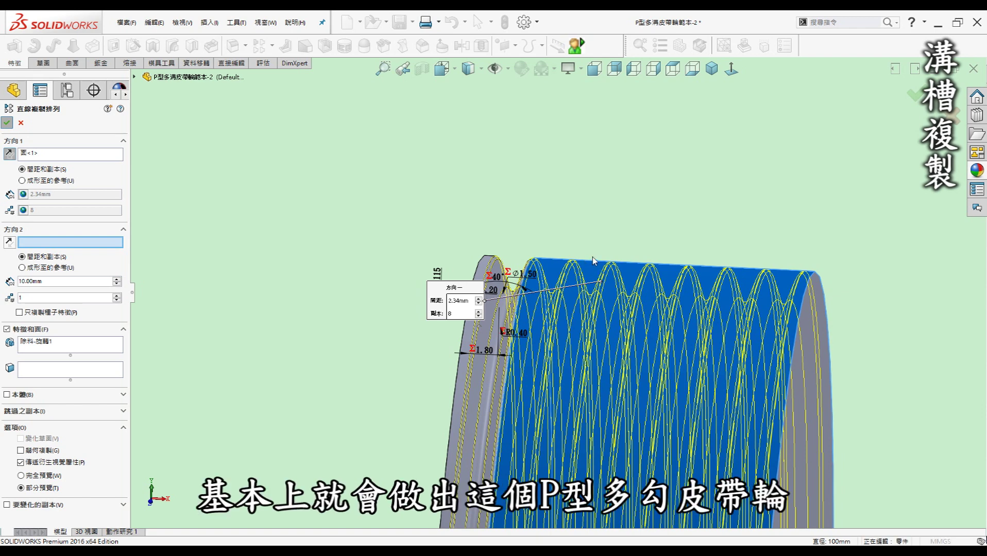
key(Return)
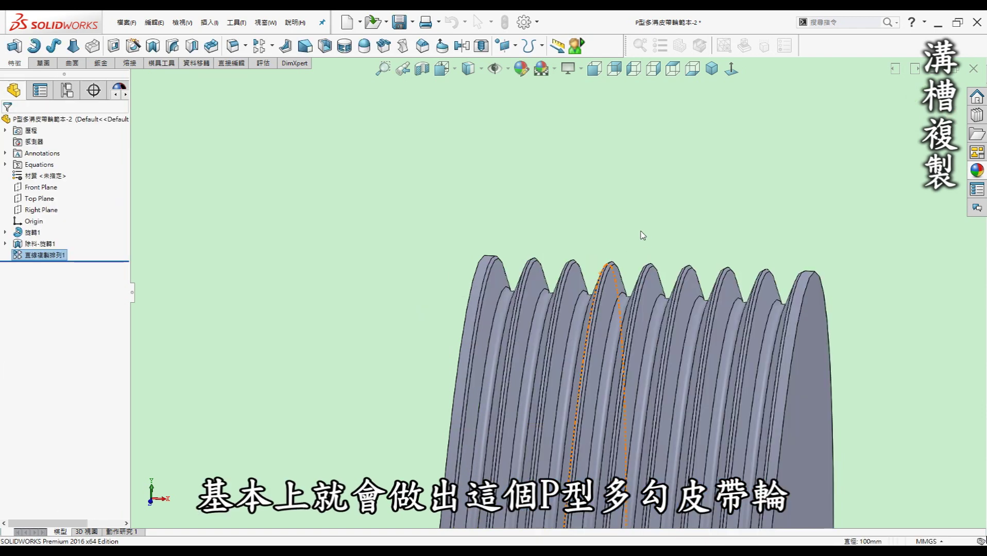
click(712, 68)
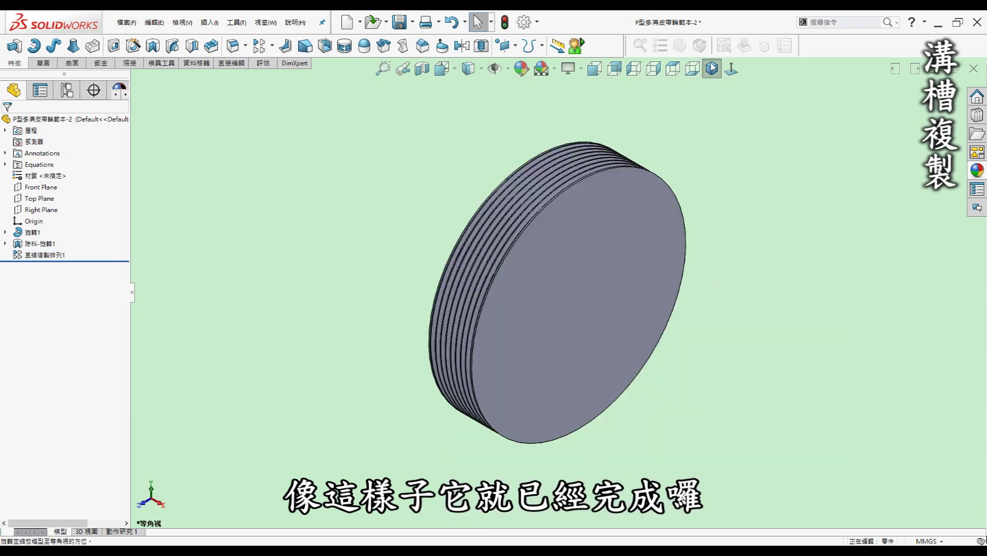
middle_drag(788, 229, 726, 239)
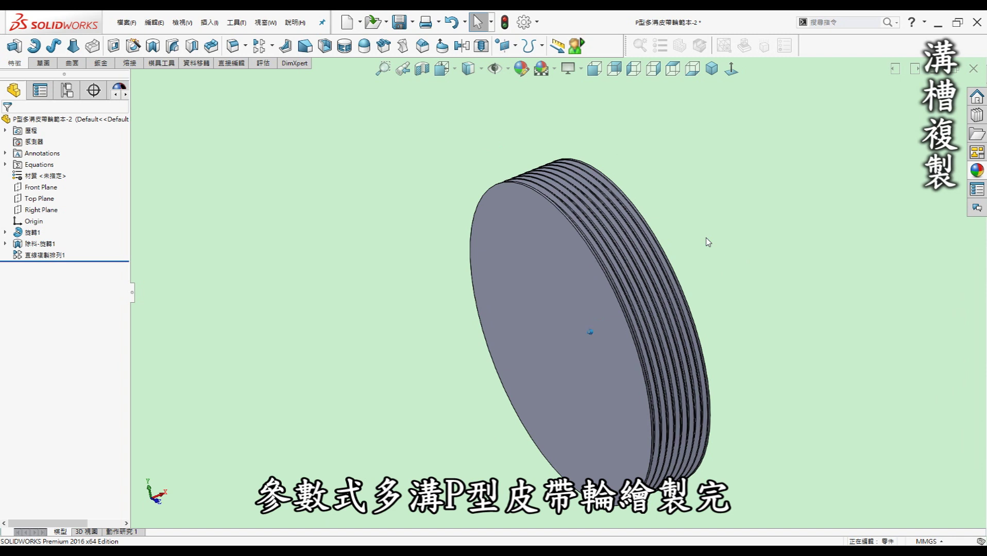
key(ctrl+1)
middle_drag(683, 242, 587, 255)
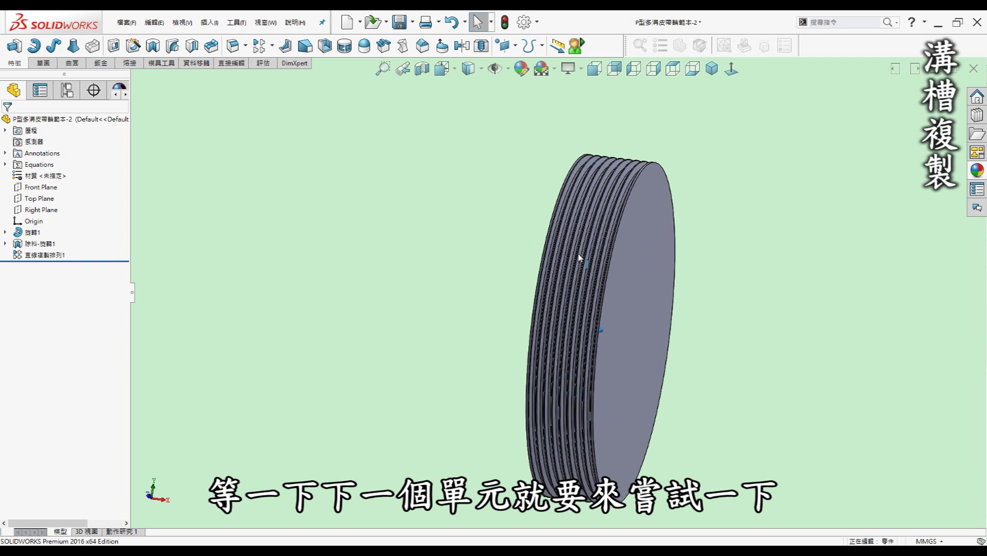
key(ctrl+1)
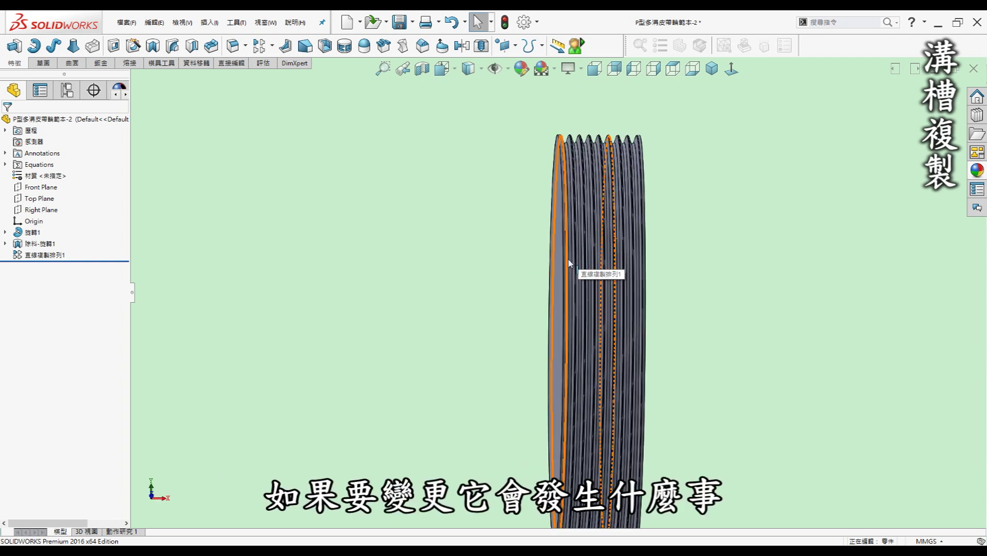
key(ctrl+7)
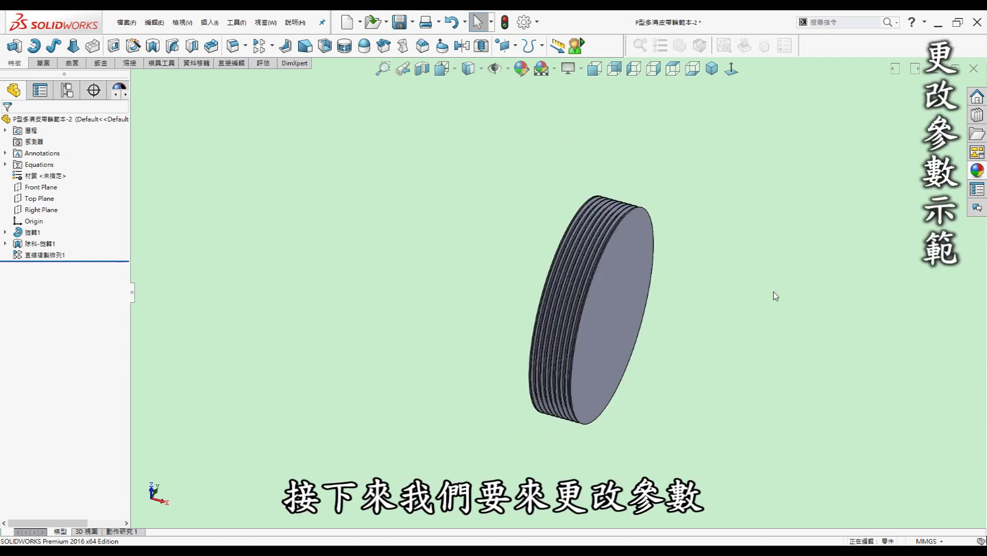
key(f)
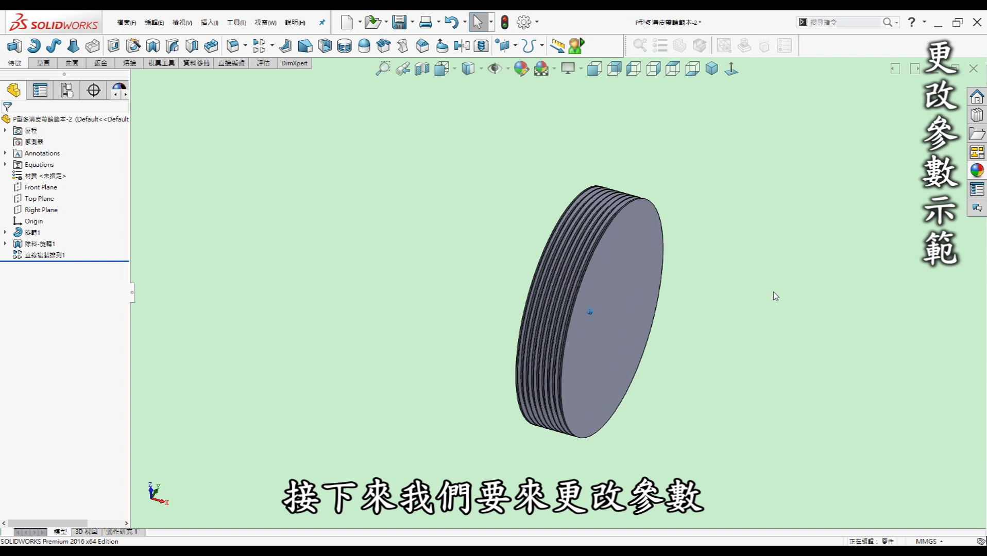
key(Left)
key(Left)
key(Left)
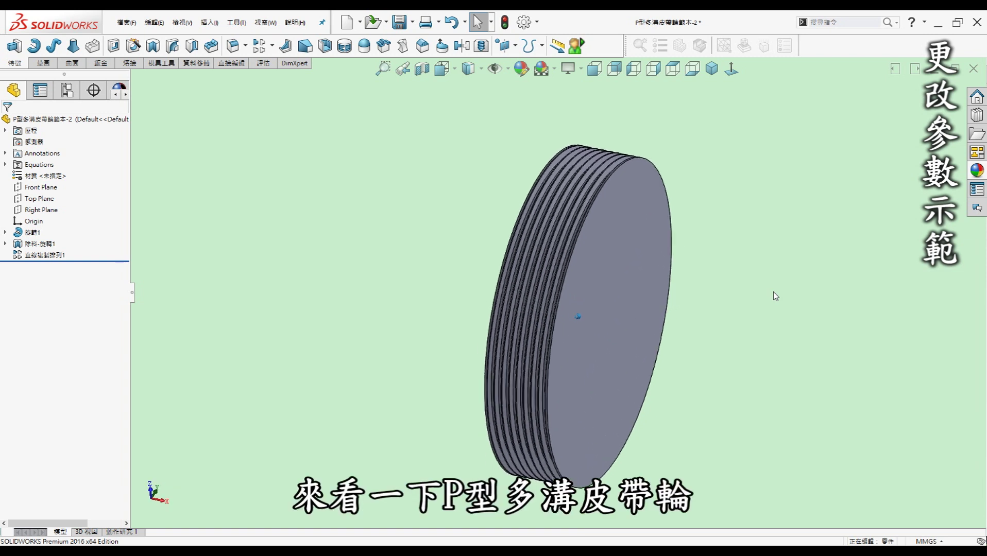
key(Left)
key(Left)
key(Left)
key(Left)
key(Left)
key(Left)
key(Left)
key(Left)
key(Left)
key(Left)
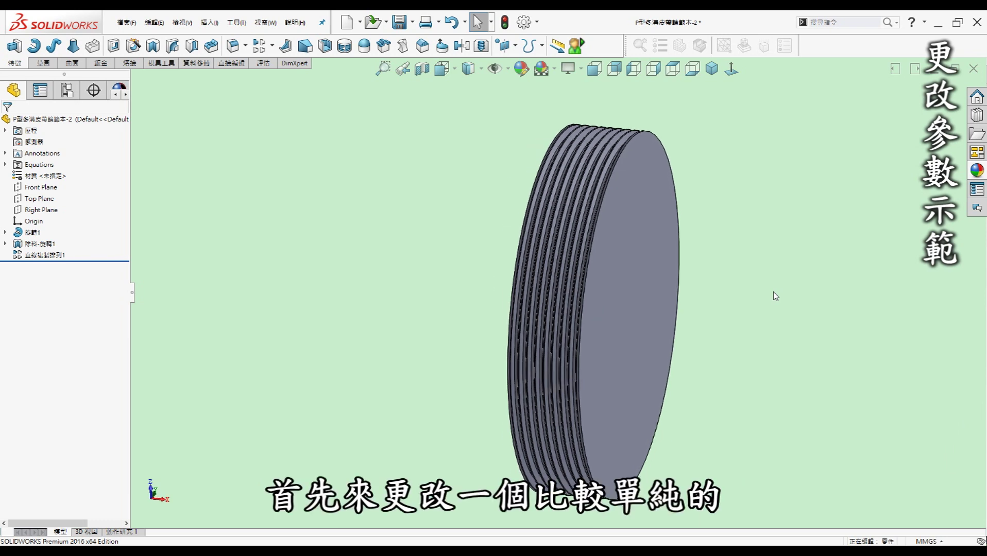
key(alt+t)
key(q)
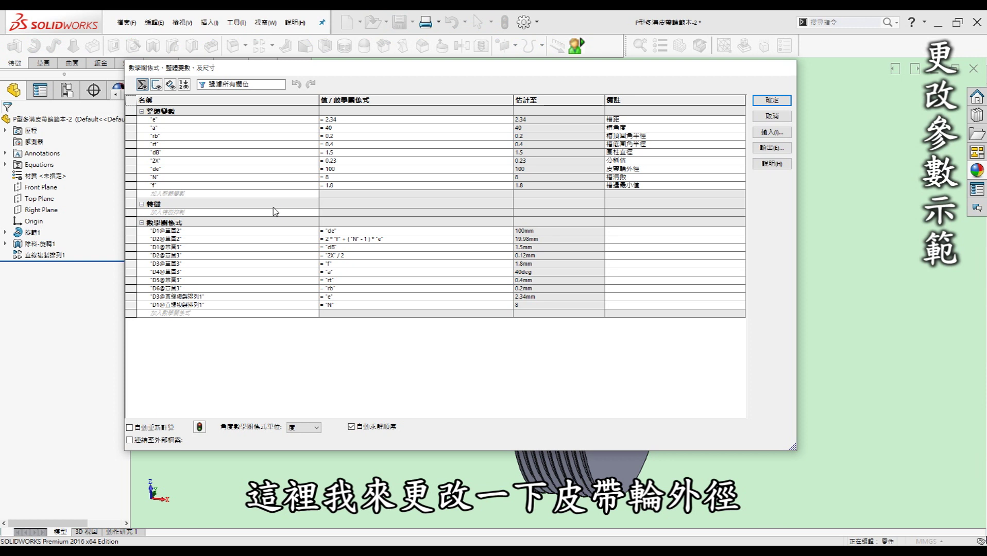
Step: Change the outside diameter de to 80 in the Equations table
click(337, 170)
key(BackSpace)
key(BackSpace)
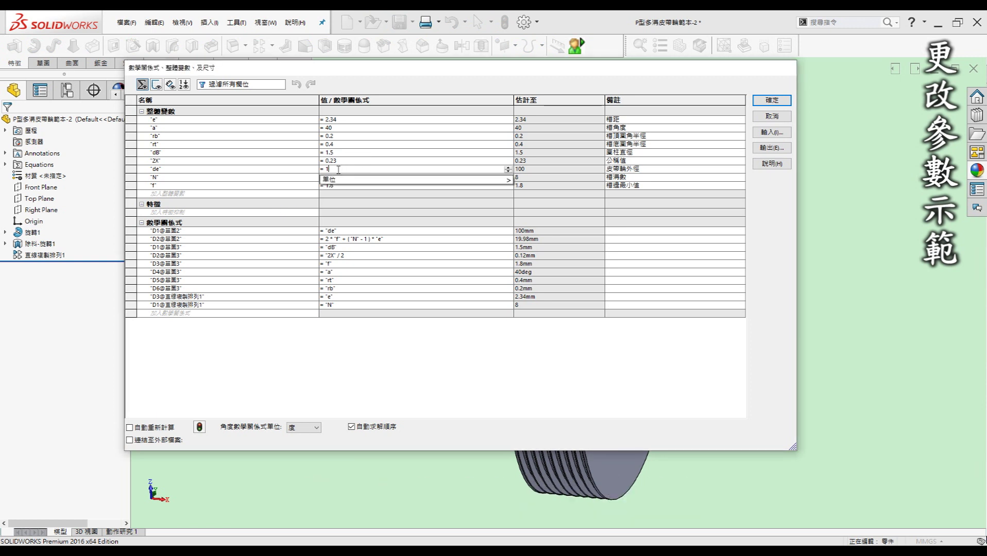
key(BackSpace)
text(80)
key(Return)
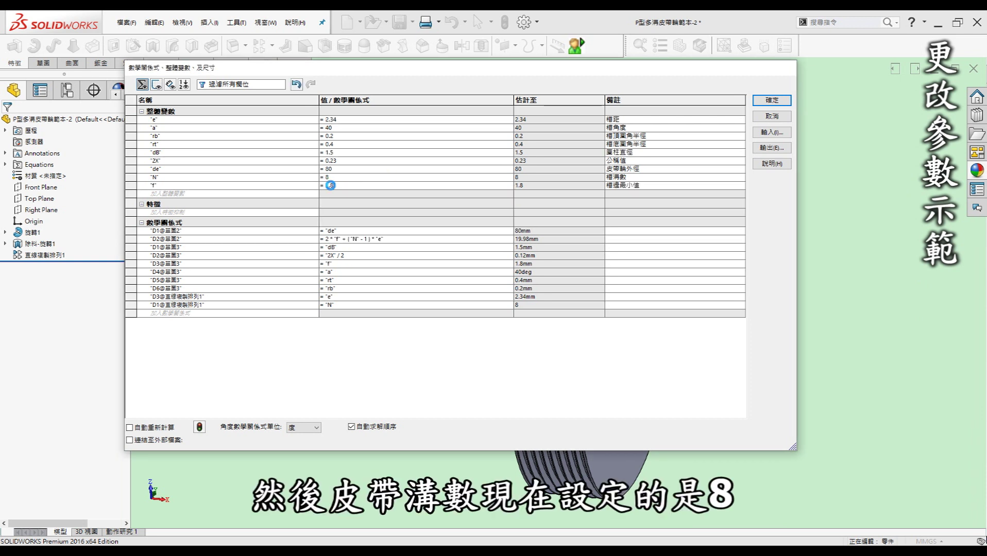
Step: Change the groove count N from 8 to 6 and apply the equations
click(334, 180)
key(BackSpace)
text(6)
key(Return)
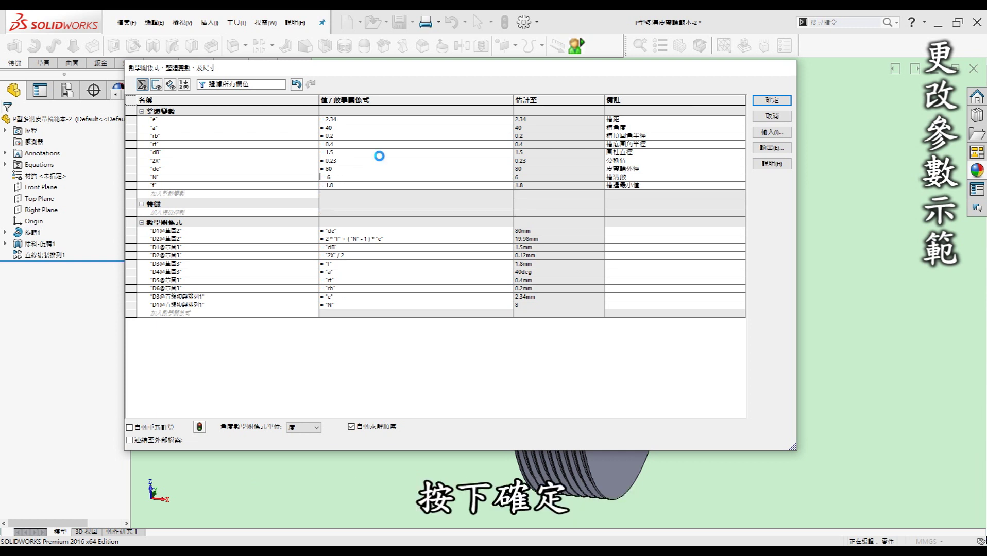
click(770, 99)
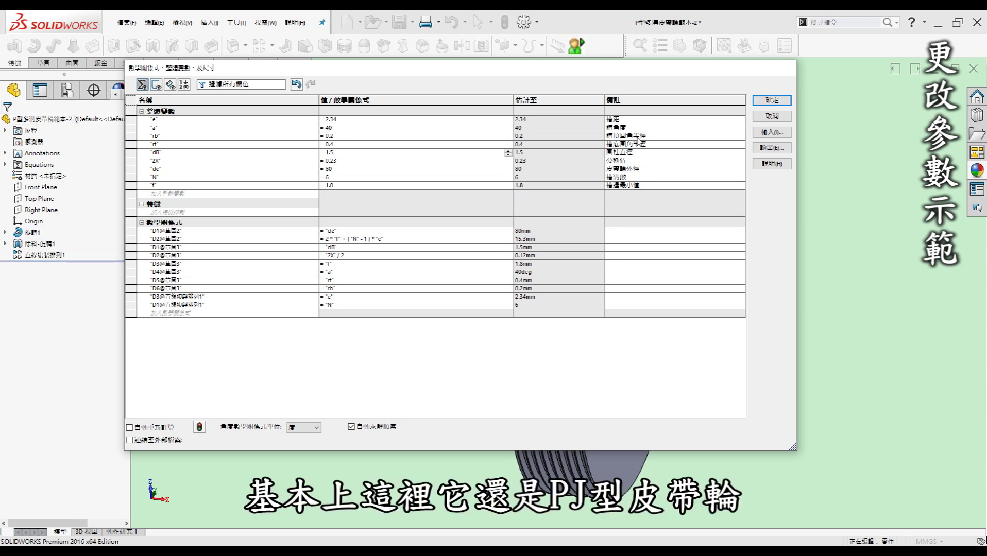
click(785, 101)
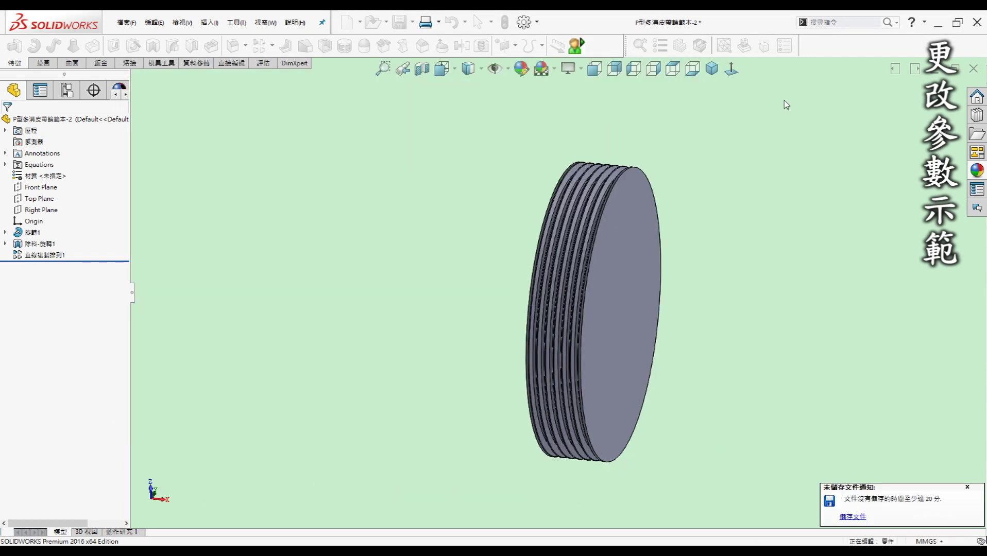
Step: Orbit and zoom around the rebuilt pulley to inspect its six narrower grooves
scroll(585, 186, down, 5)
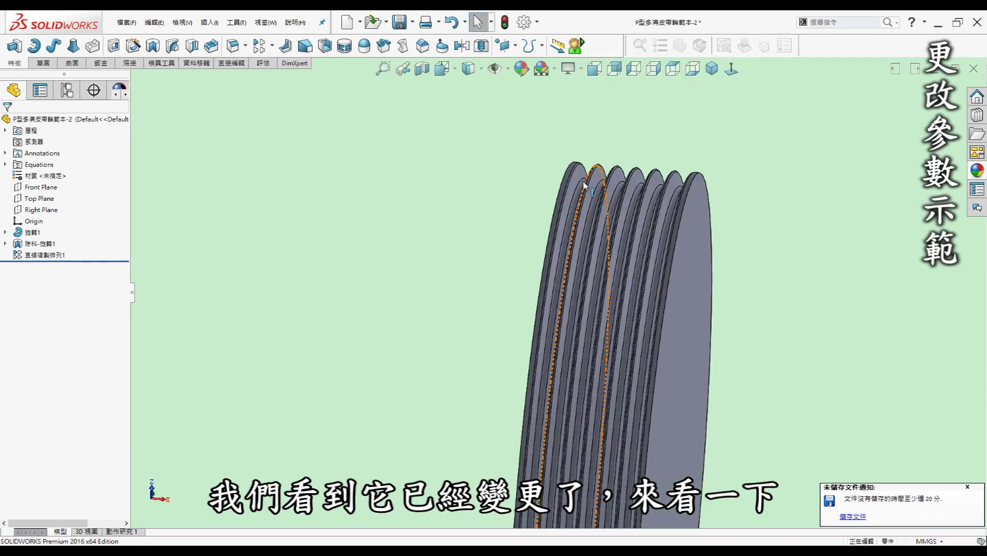
middle_drag(585, 186, 622, 180)
scroll(406, 154, down, 3)
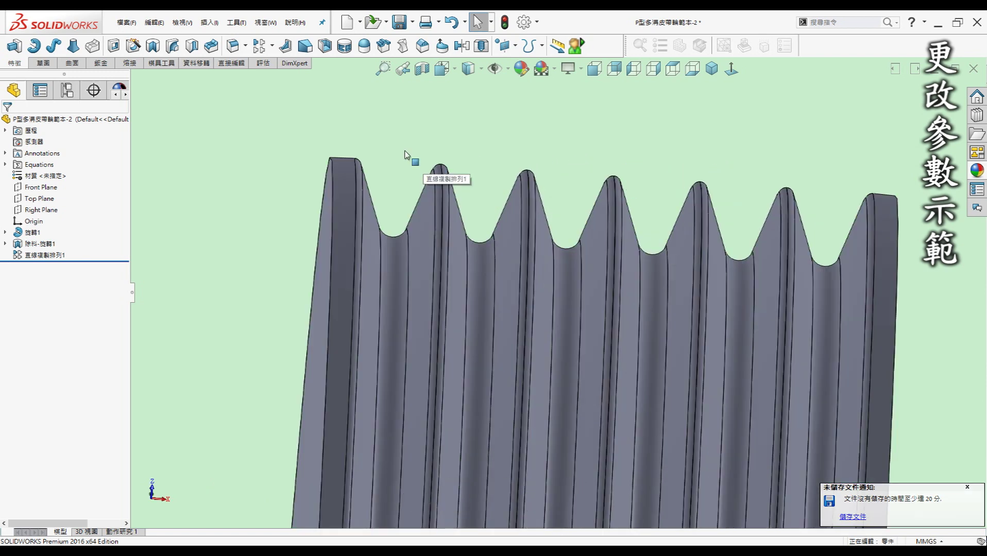
scroll(533, 211, up, 3)
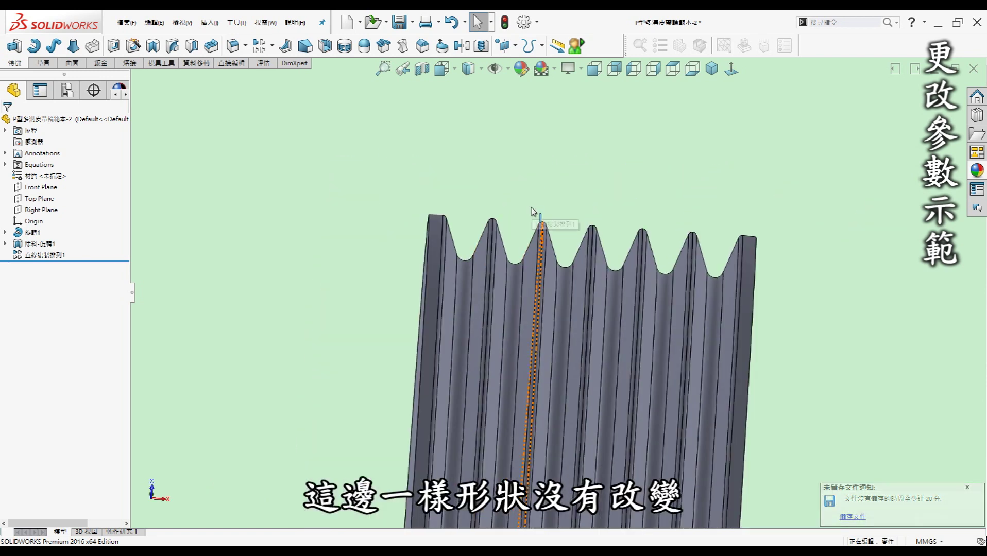
scroll(542, 284, up, 2)
mouse_move(542, 284)
middle_down()
mouse_move(464, 281)
mouse_move(340, 308)
middle_up()
middle_drag(741, 254, 710, 293)
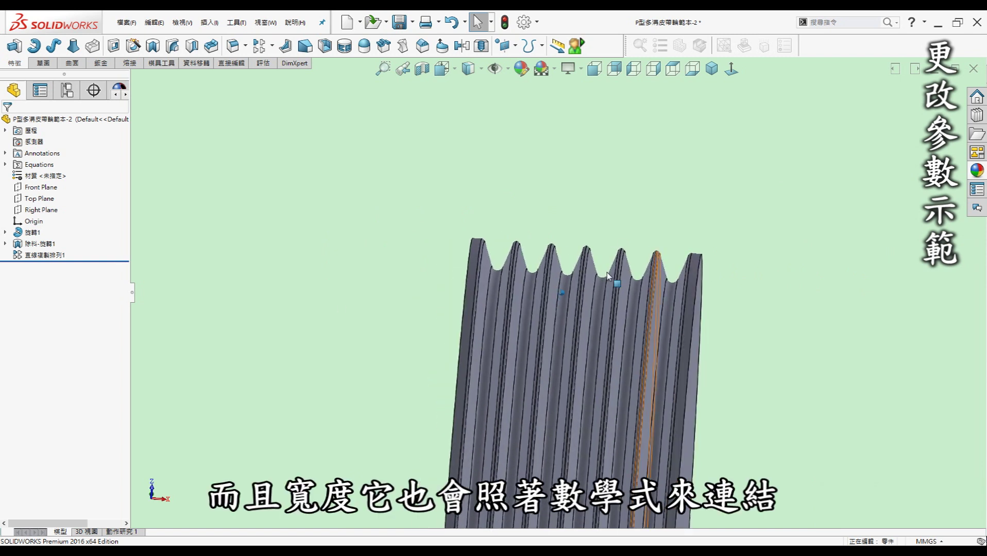
scroll(590, 284, up, 3)
key(Left)
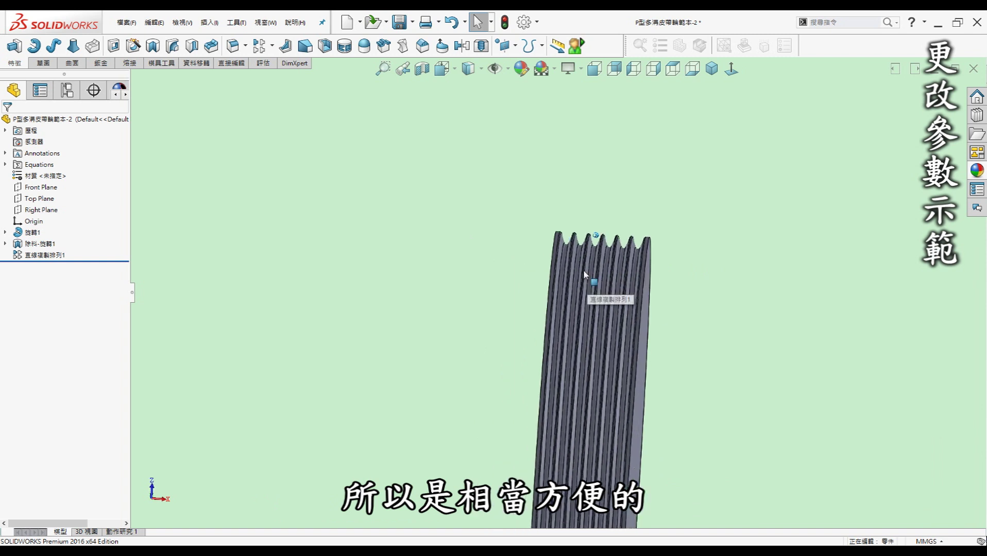
key(Left)
key(Left)
key(Left)
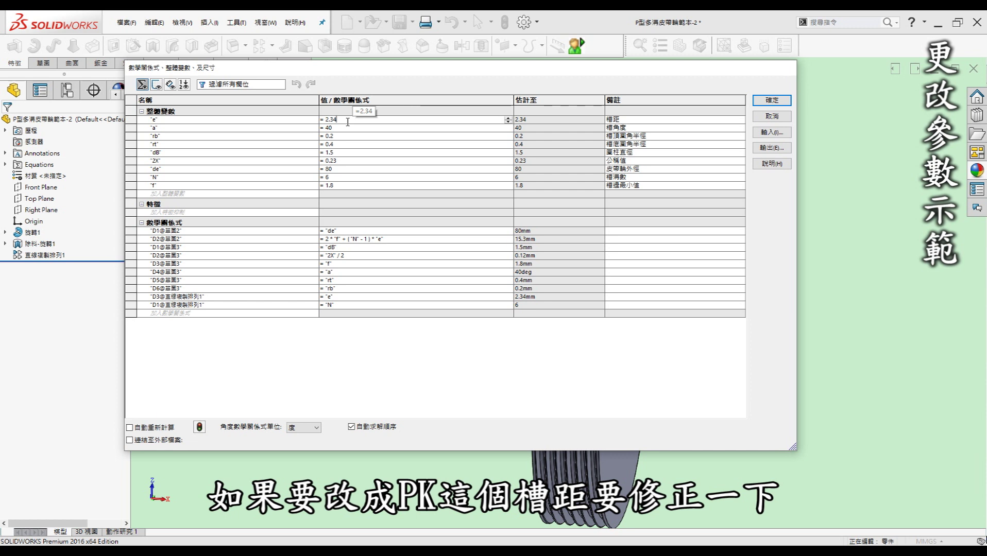
Step: Change the pitch e to 3.56 and rb to 0.25
key(BackSpace)
key(BackSpace)
key(BackSpace)
key(BackSpace)
key(BackSpace)
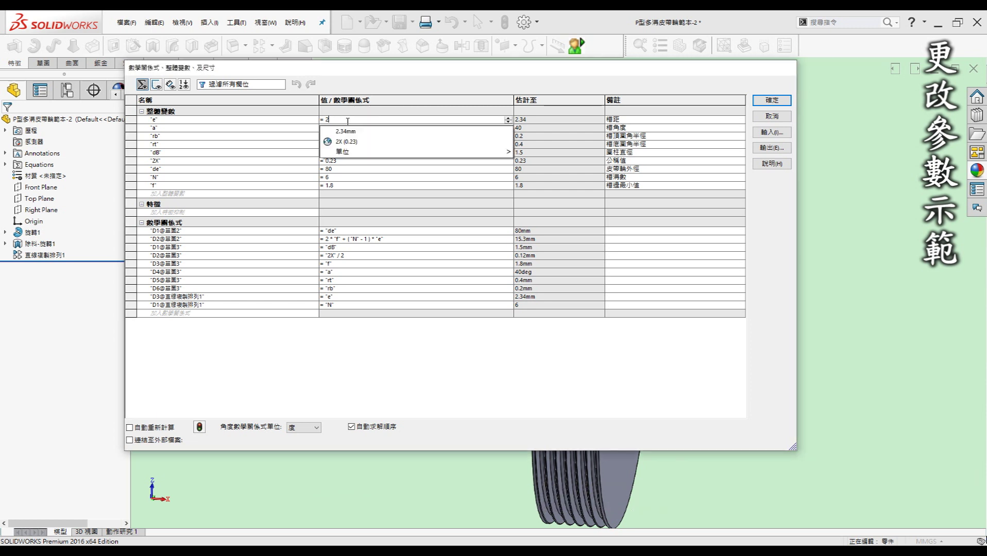
text(3.5)
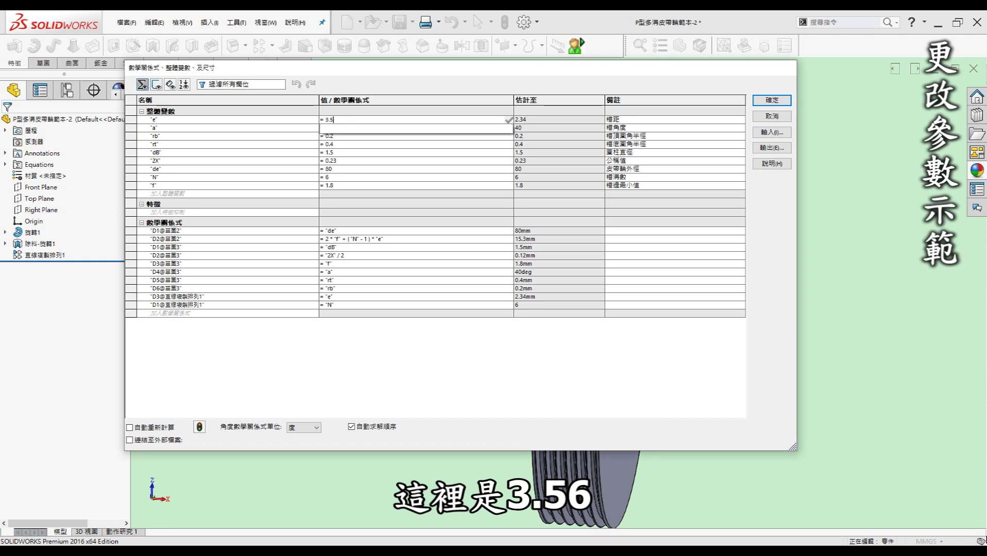
text(6)
key(Return)
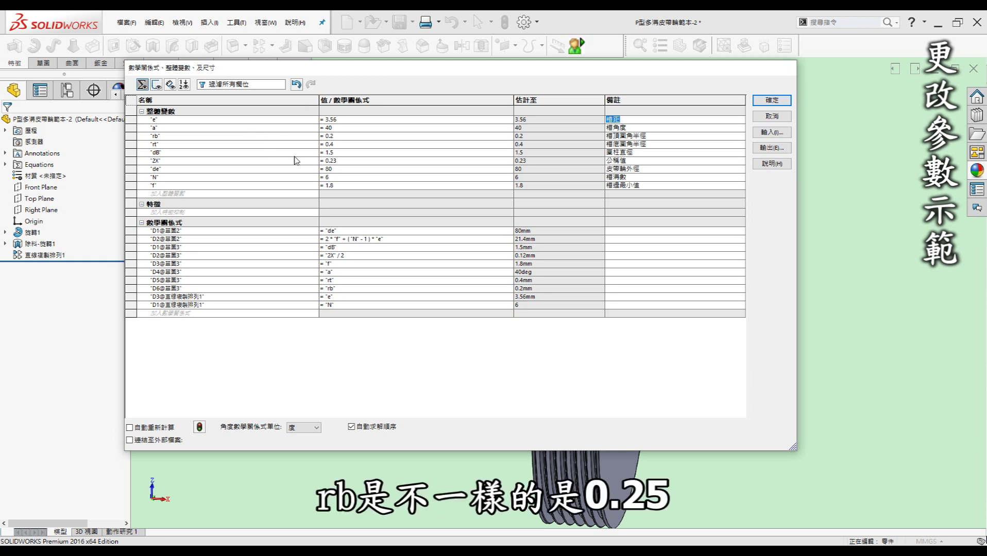
click(339, 141)
text(5)
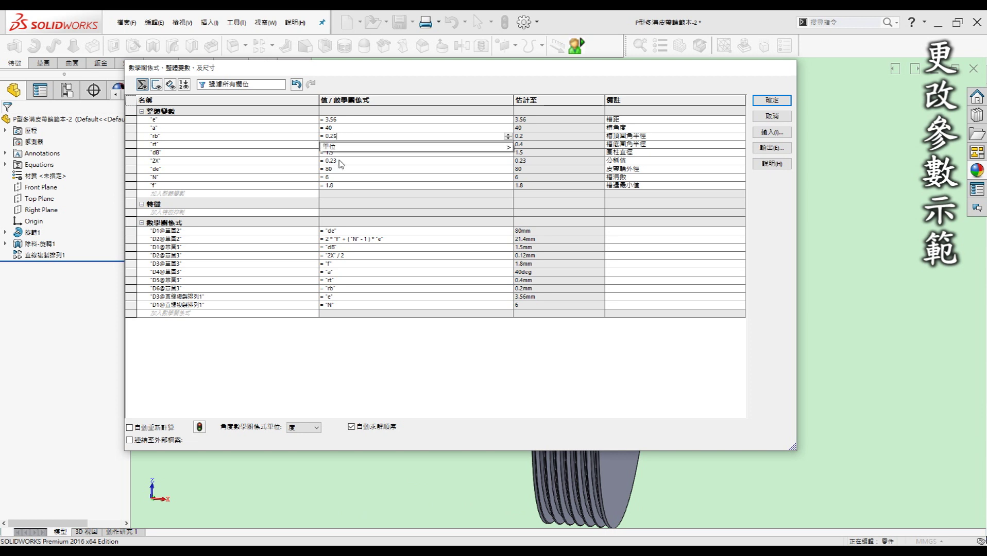
key(Return)
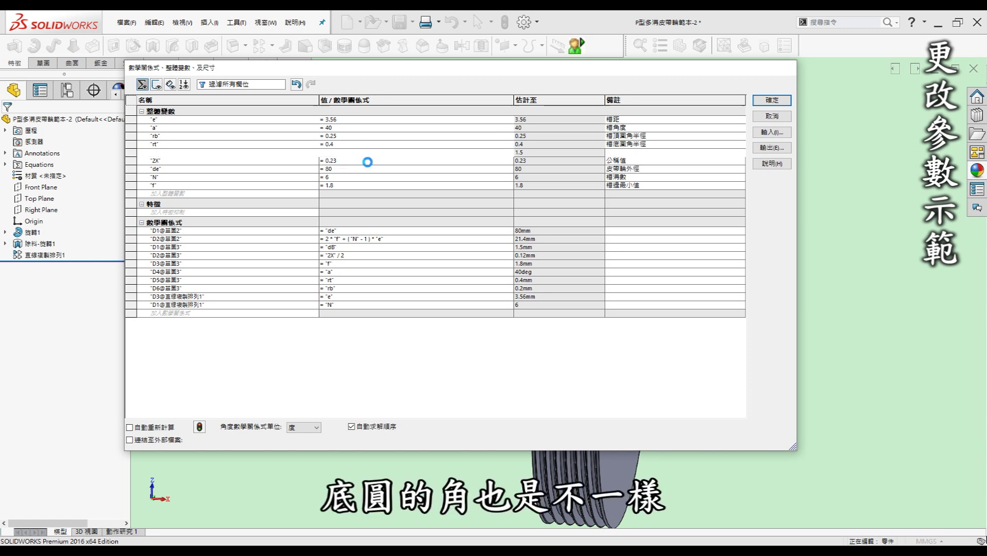
Step: Set rt to 0.5 and dB to 2.5
click(367, 162)
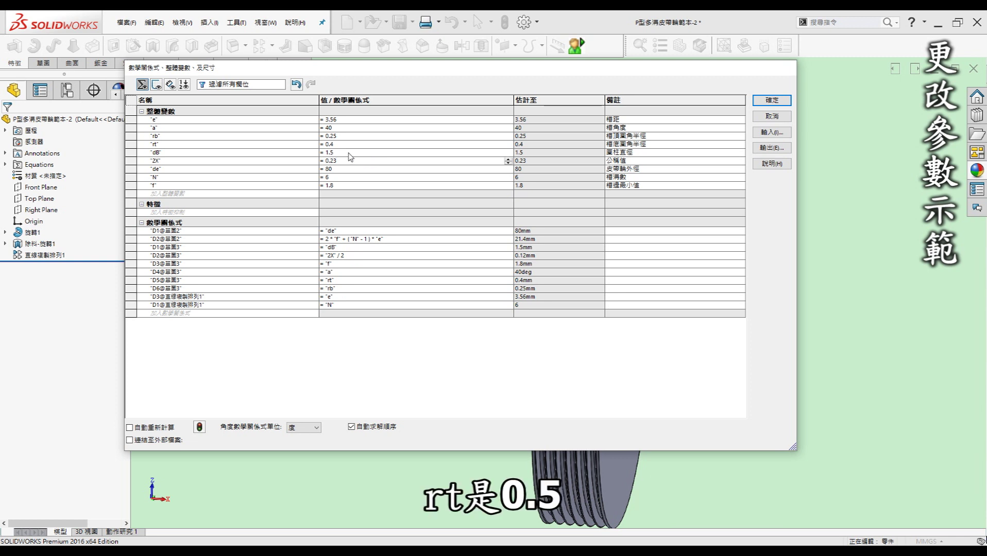
click(344, 144)
key(BackSpace)
text(5)
key(Return)
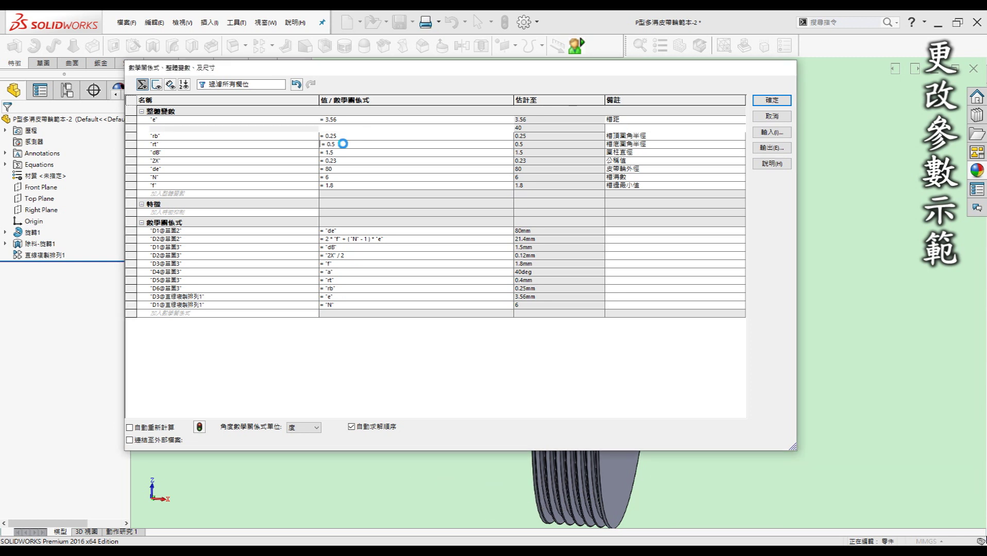
click(326, 153)
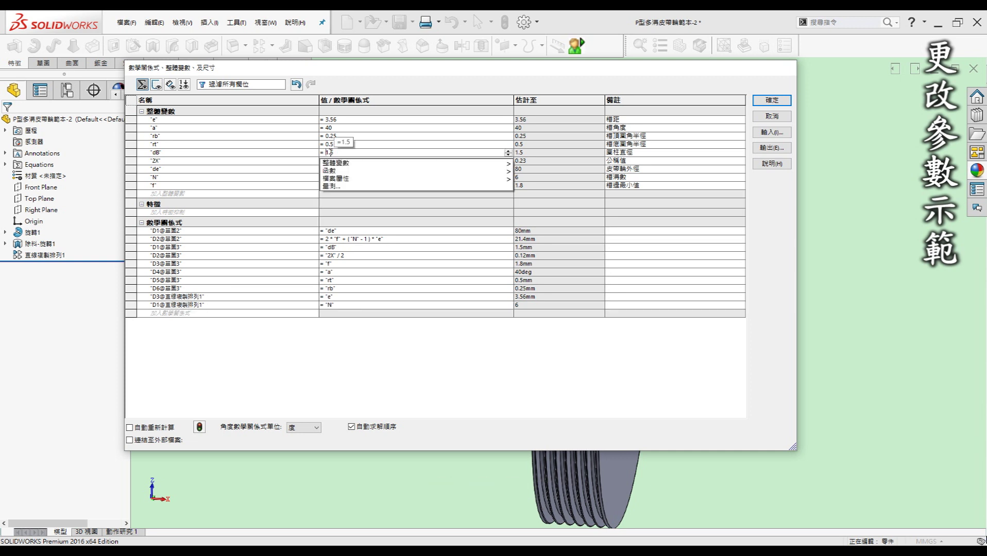
key(Delete)
text(2)
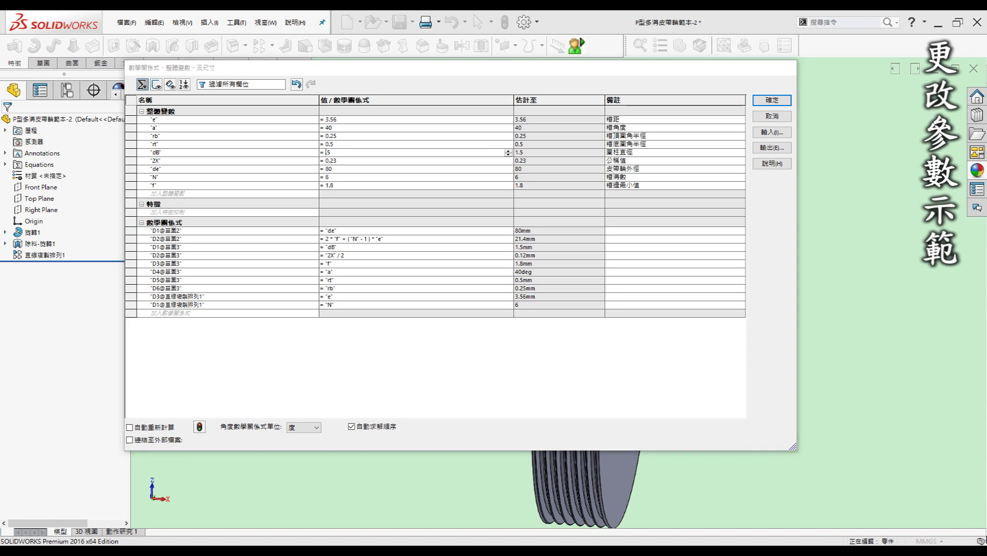
key(Return)
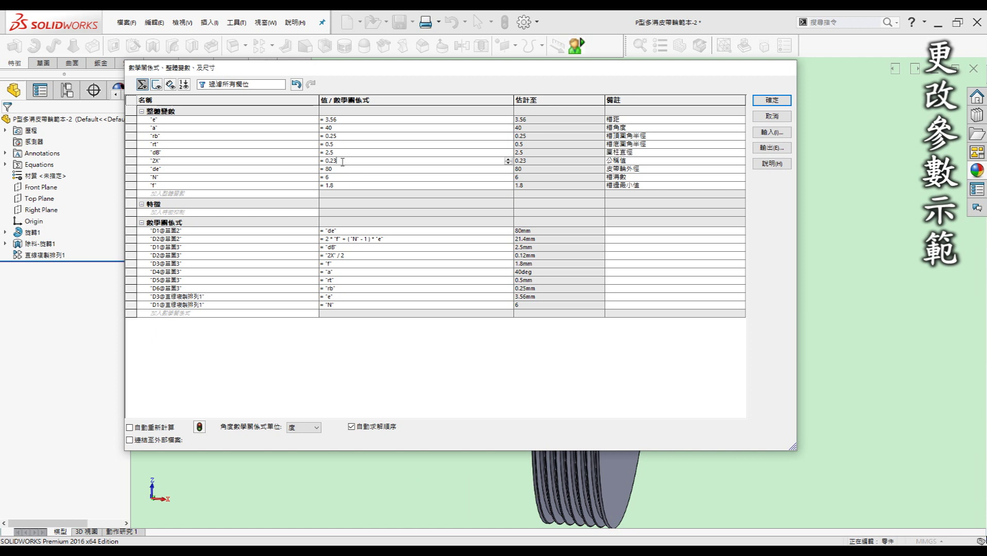
Step: Set 2X to 0.99 and f to 2.5, then apply the equation changes
key(BackSpace)
key(BackSpace)
text(99)
key(Return)
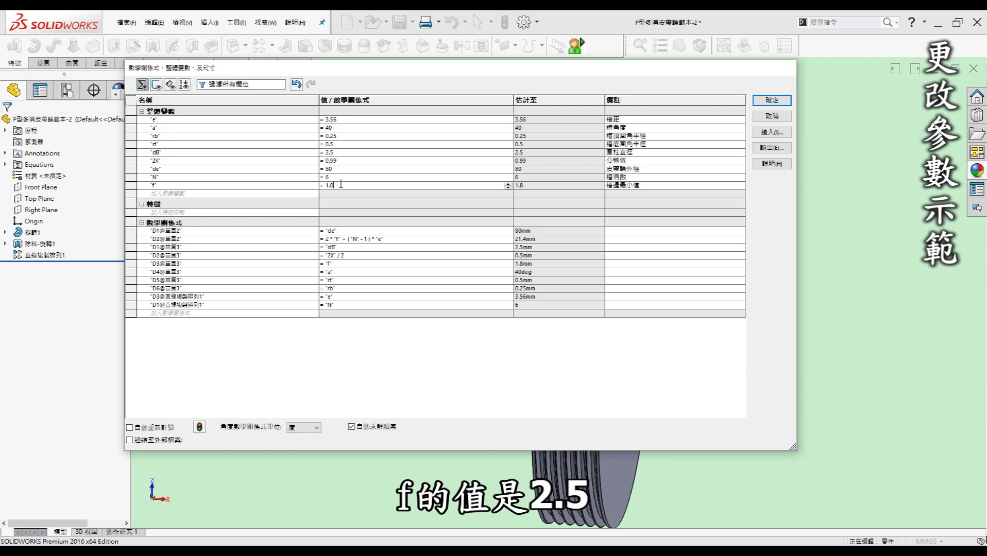
key(BackSpace)
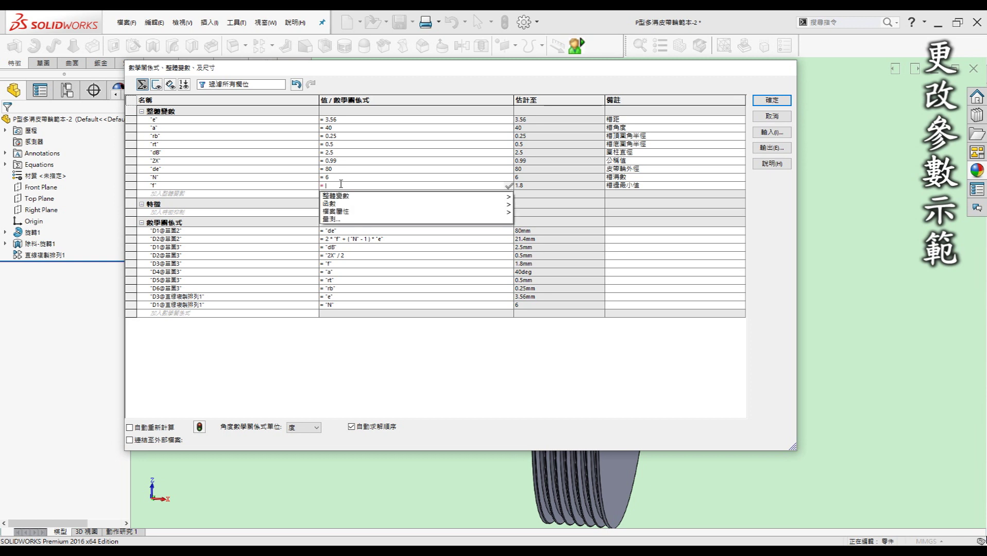
text(2.5)
key(Return)
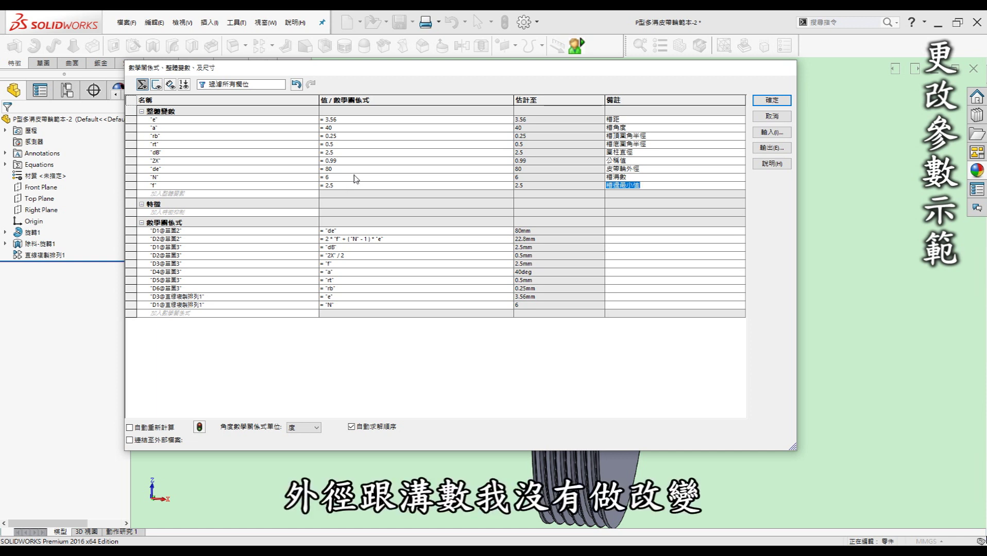
click(772, 106)
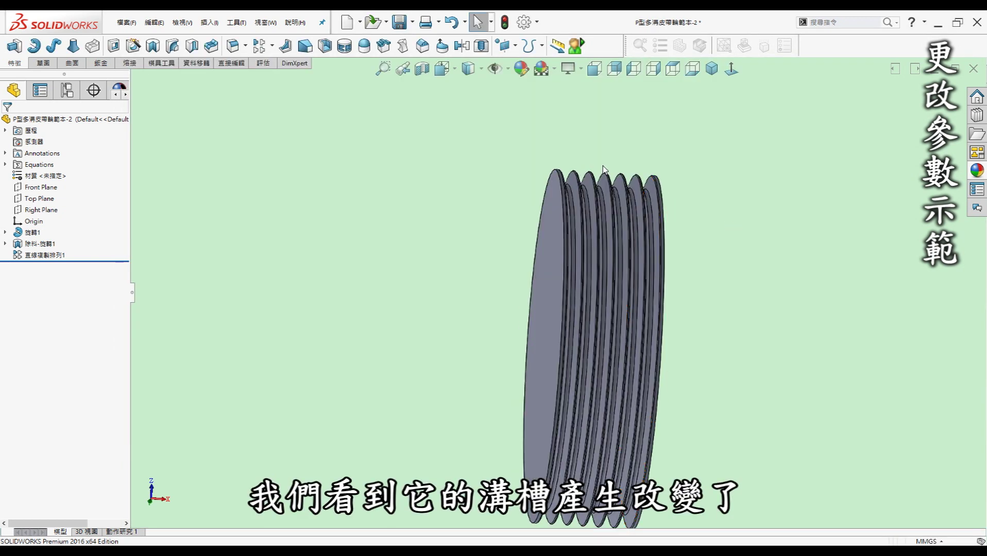
Step: Zoom and orbit the pulley to inspect the six PK grooves at 3.56 spacing
scroll(577, 206, down, 3)
scroll(577, 205, down, 2)
scroll(576, 216, down, 2)
scroll(577, 225, down, 2)
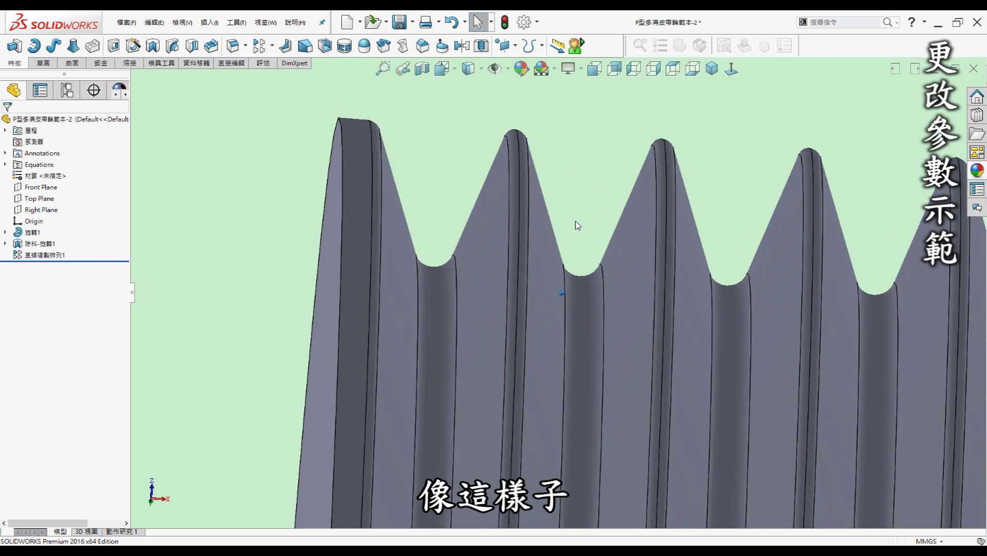
scroll(512, 220, down, 2)
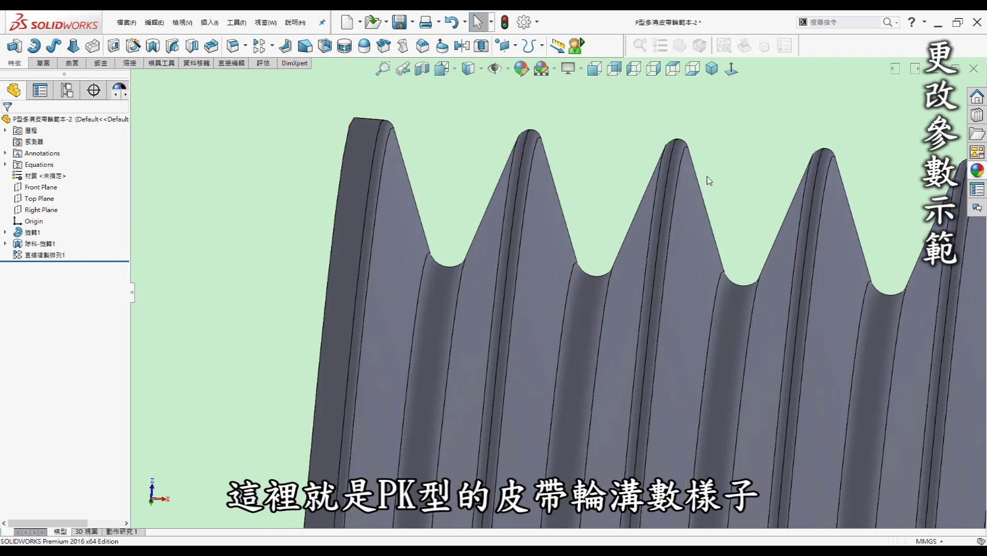
scroll(670, 195, up, 3)
scroll(634, 216, up, 3)
middle_drag(606, 253, 608, 221)
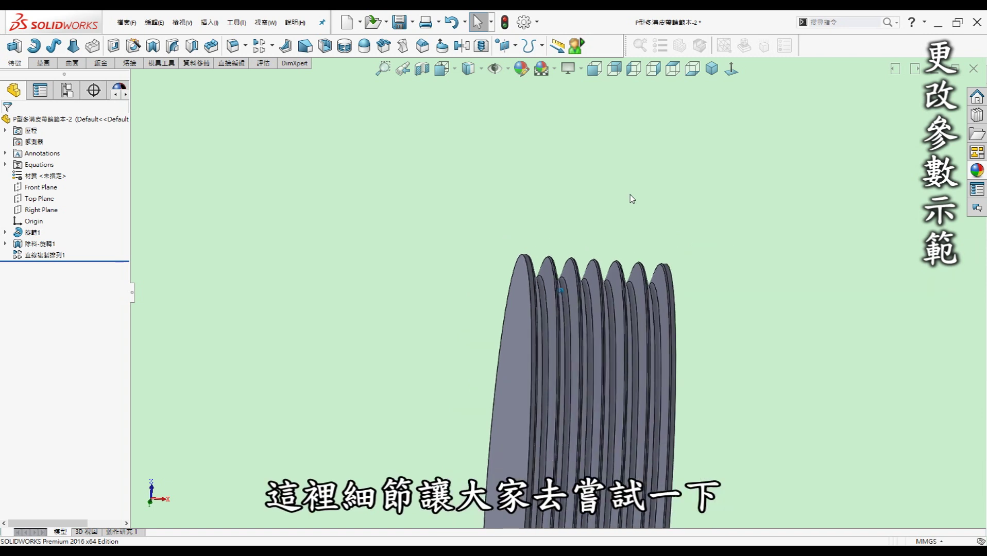
middle_drag(630, 195, 650, 253)
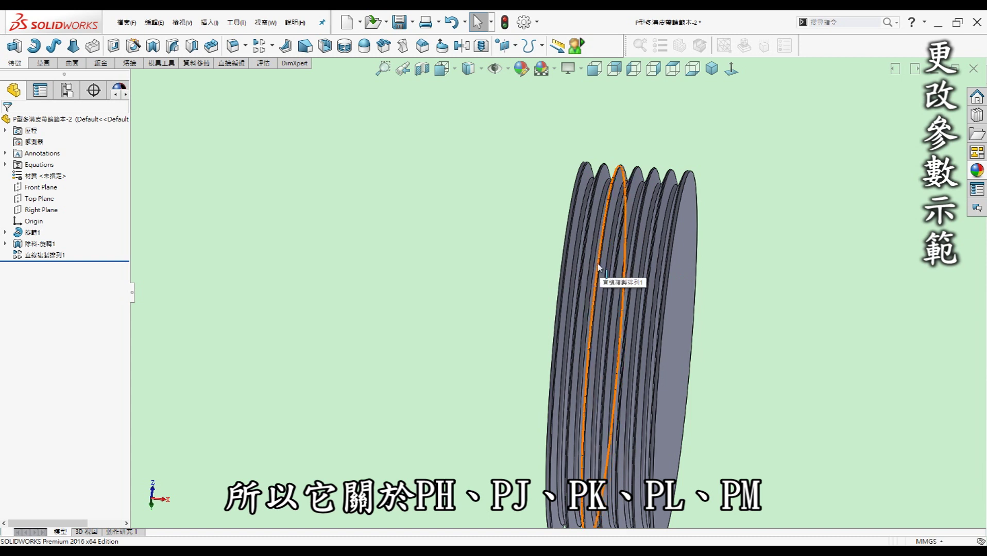
middle_drag(597, 265, 580, 257)
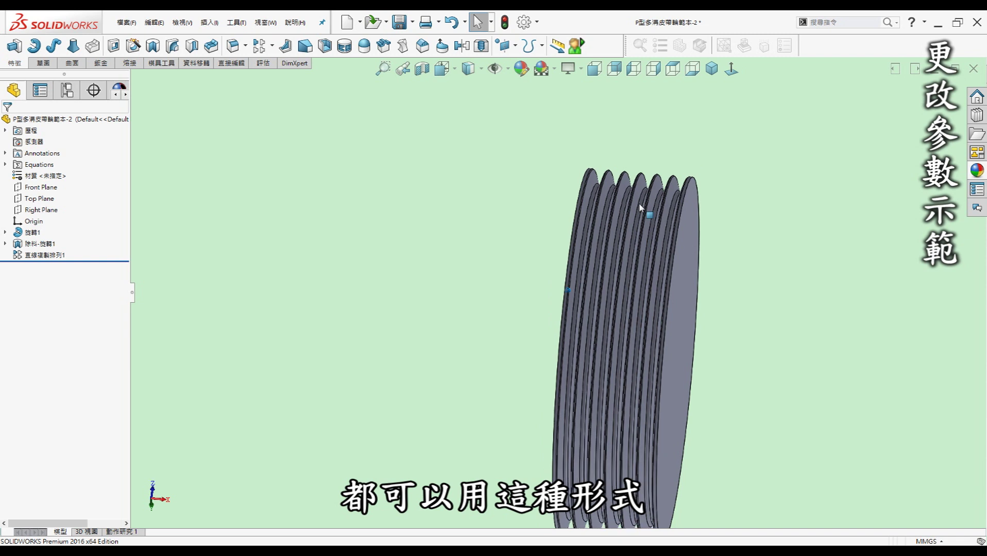
key(Left)
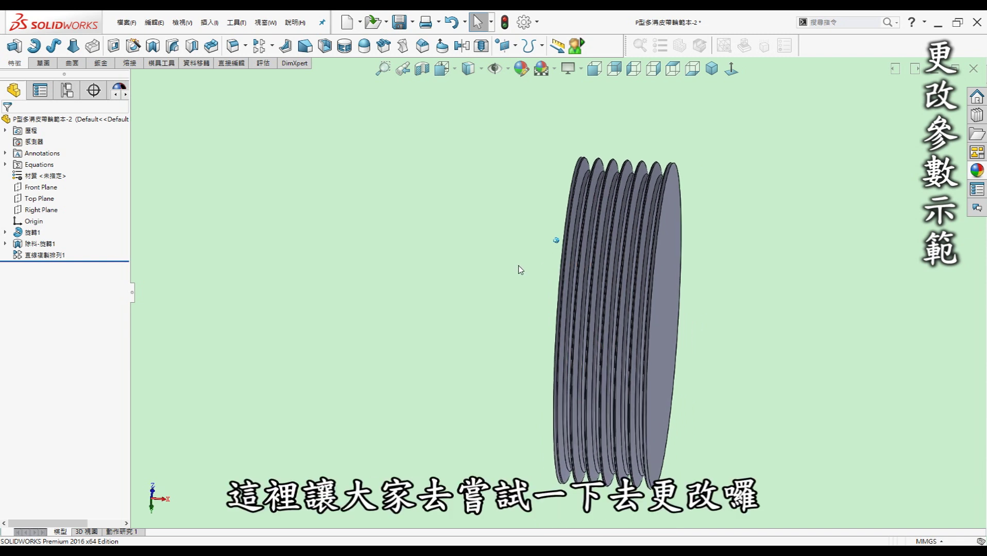
key(Left)
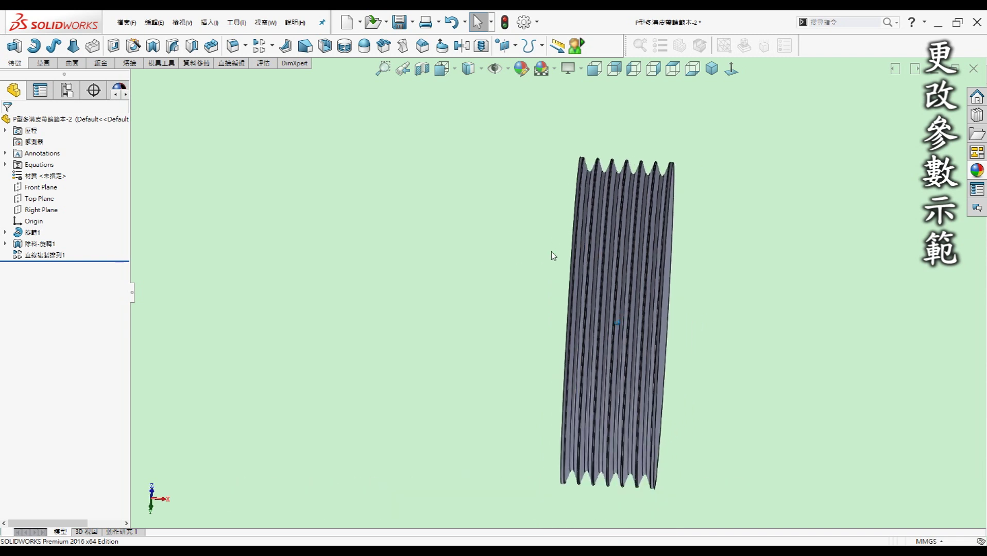
middle_drag(550, 253, 414, 251)
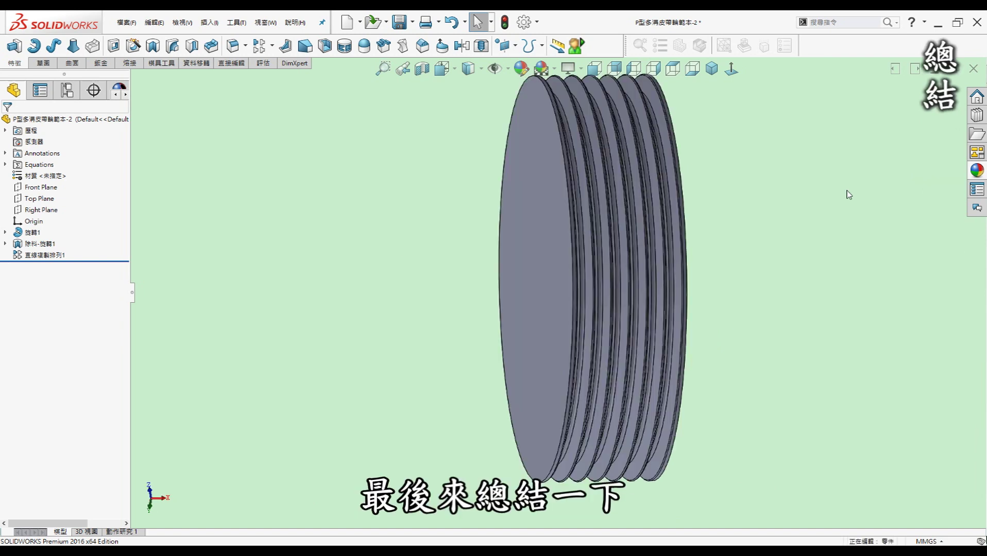
key(Left)
key(Left)
key(Left)
key(Left)
key(Right)
key(Right)
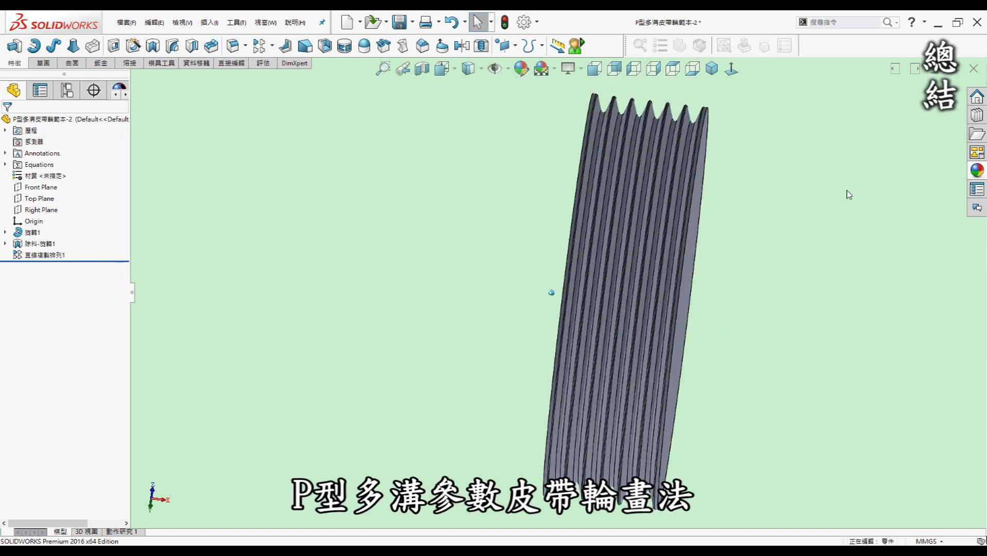
key(Right)
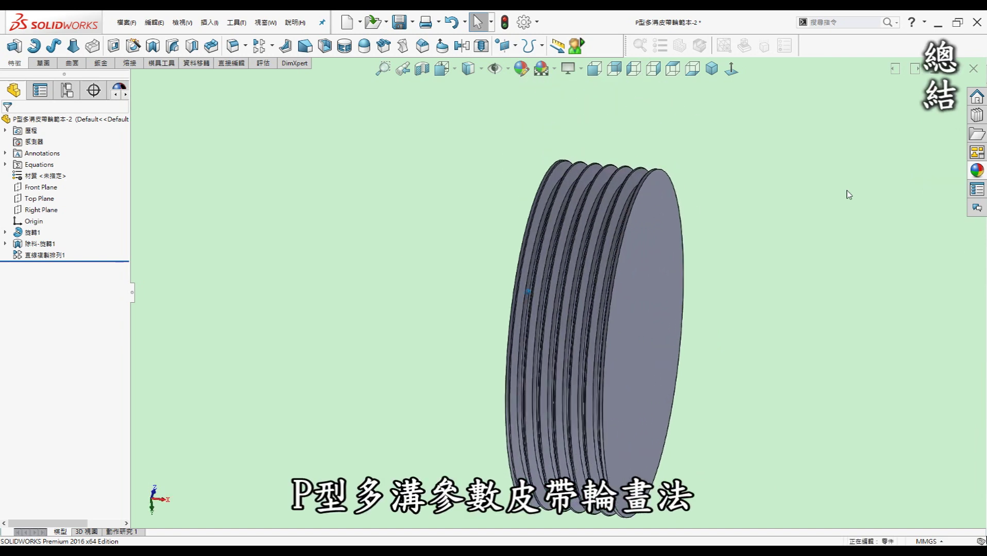
key(Left)
key(Left)
key(Left)
key(Down)
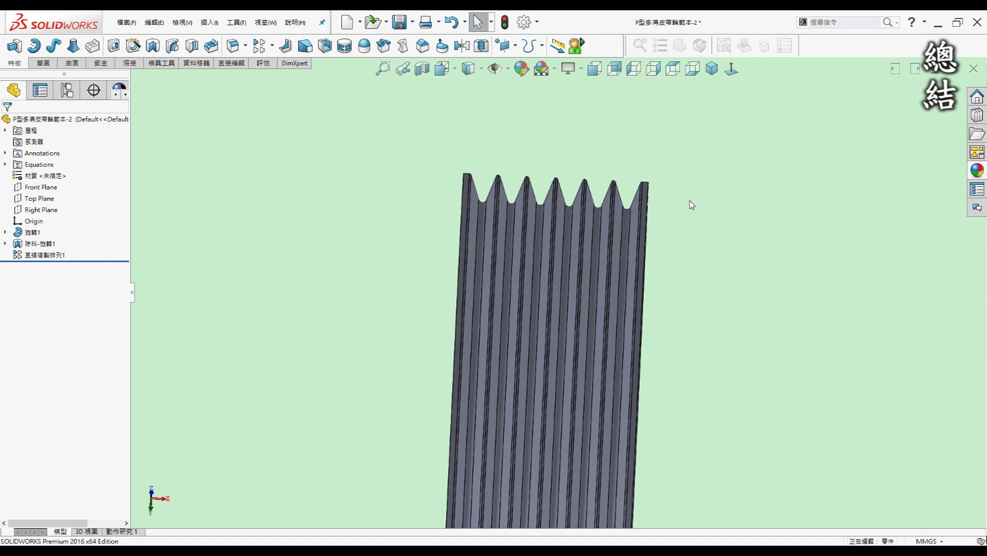
key(Down)
key(Down)
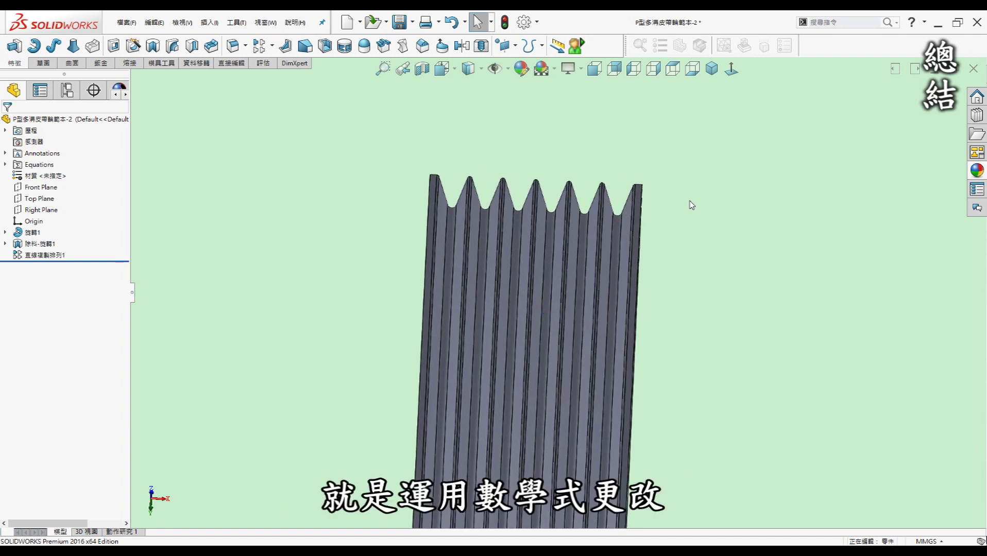
key(Down)
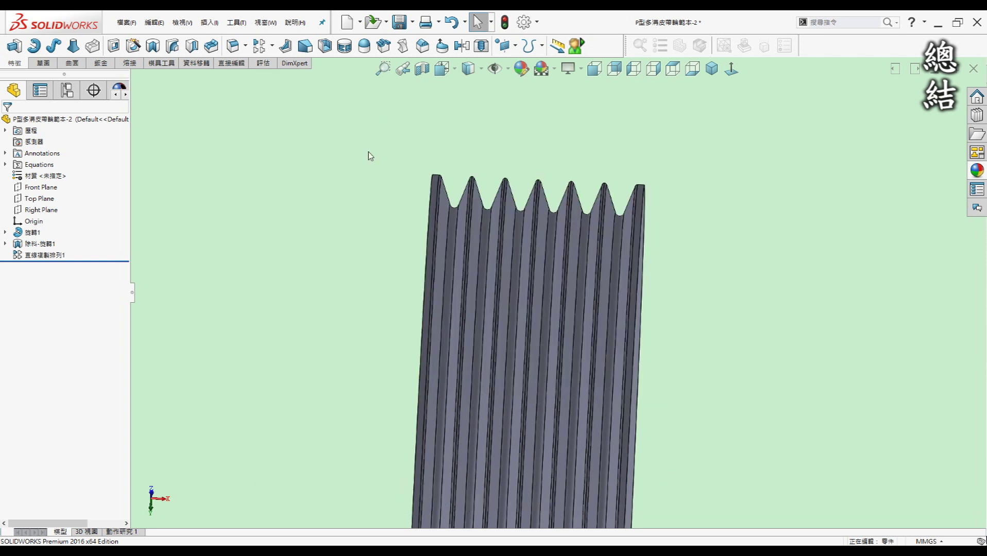
middle_drag(363, 177, 365, 185)
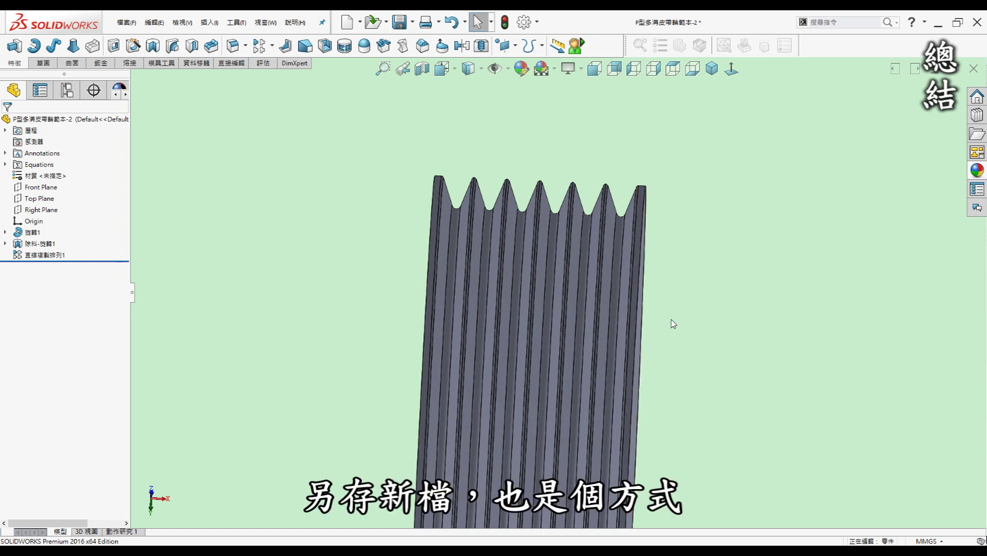
key(Left)
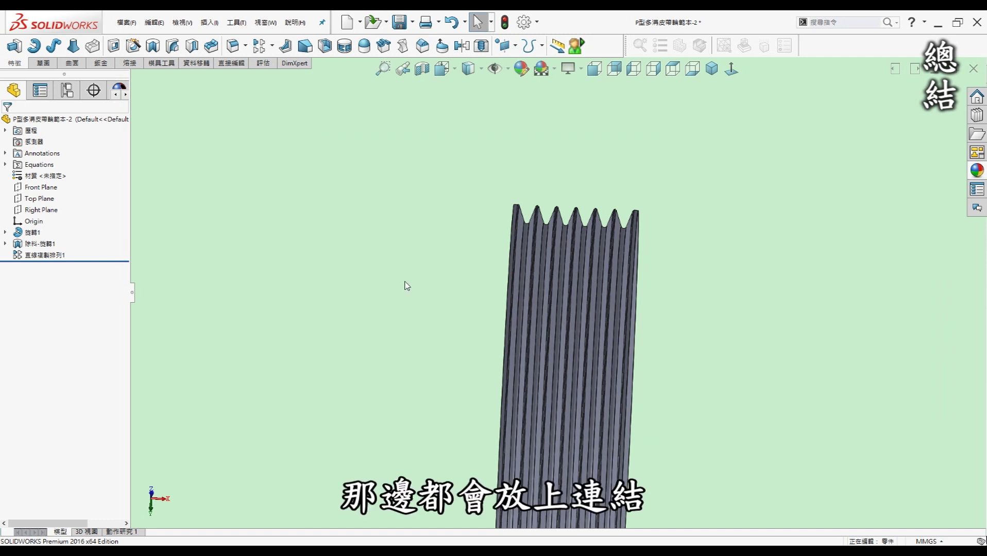
middle_drag(401, 284, 401, 279)
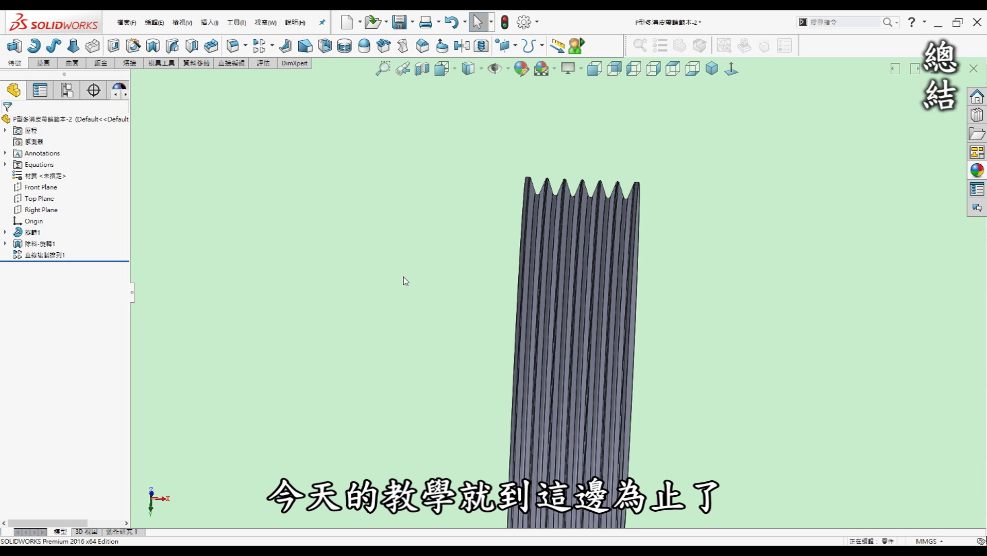
key(Left)
key(Left)
key(Left)
middle_drag(404, 277, 393, 286)
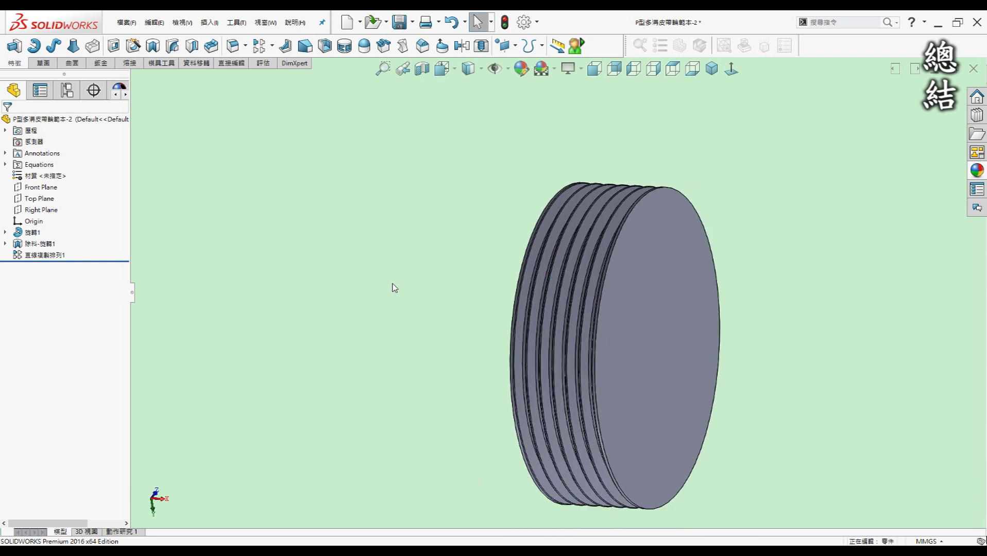